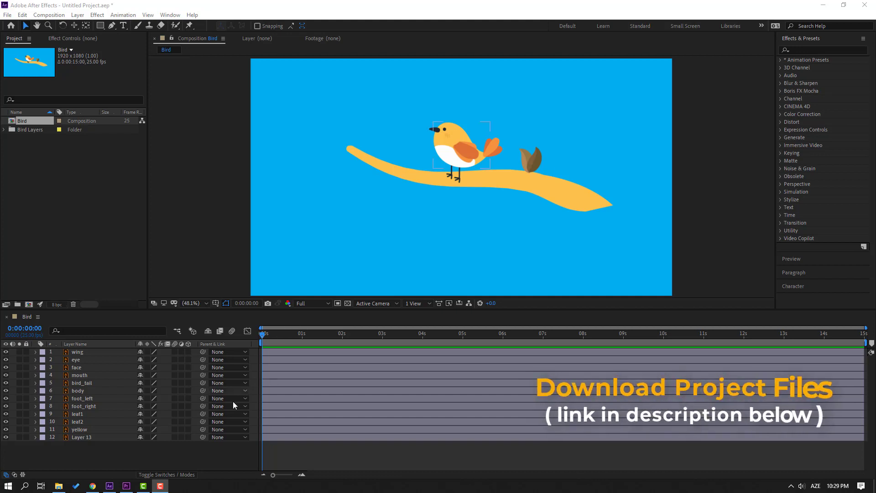
Rename the Layer 13 background layer to BG and lock it.
left_click(81, 436)
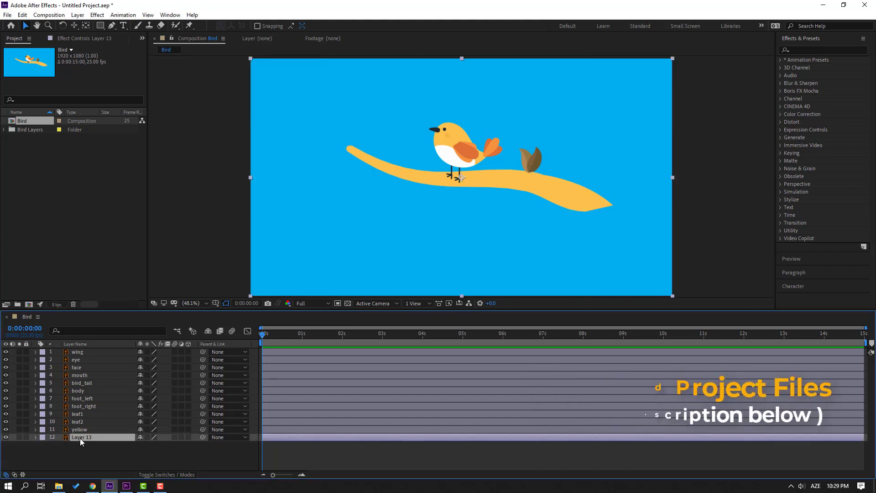
key("Return")
type("BG")
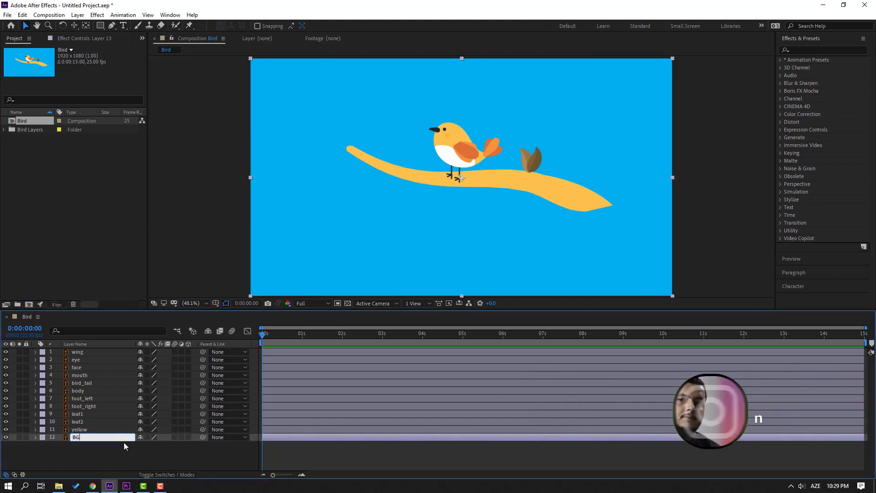
key("Return")
left_click(26, 438)
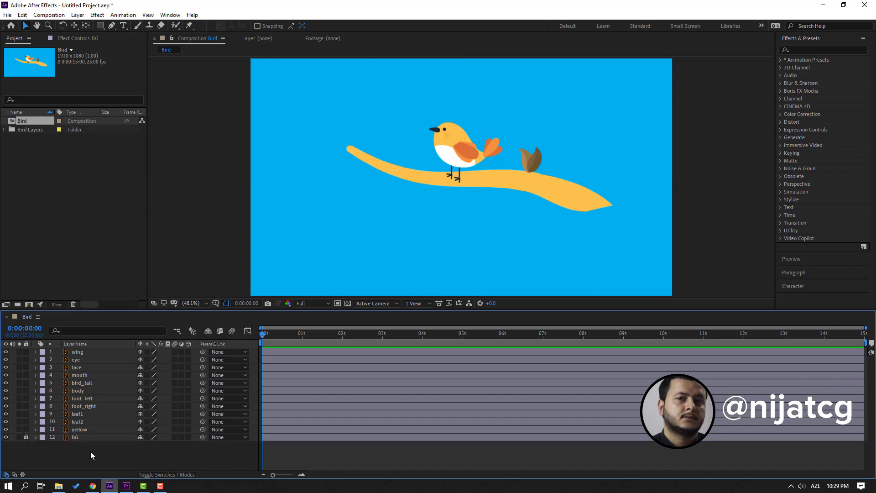
Shift all the bird and branch layers about 190 px to the right.
left_click(75, 431)
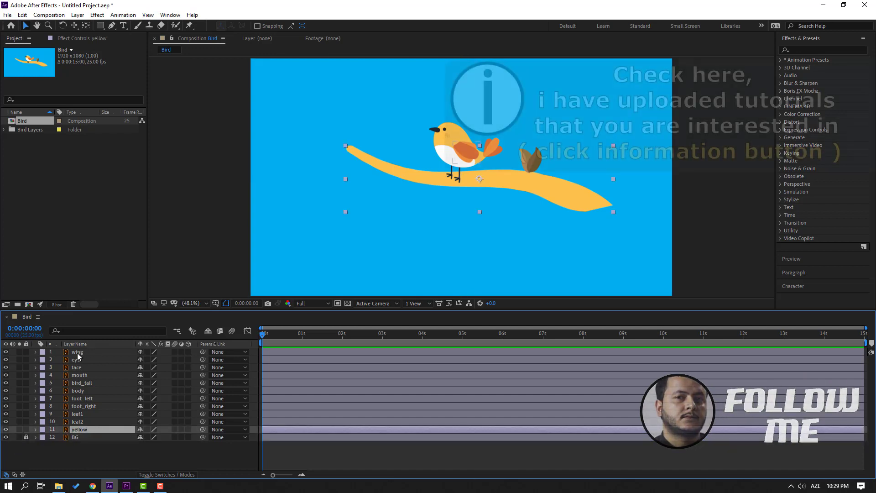
left_click(77, 352, "shift")
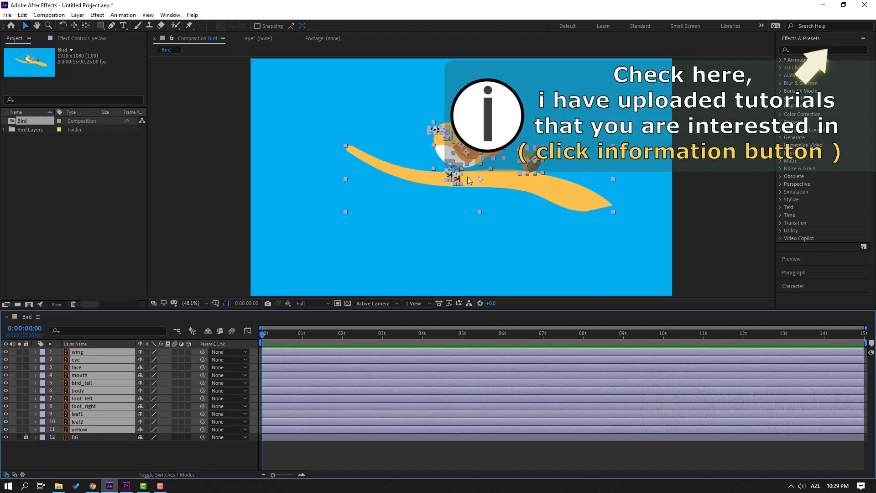
left_click_drag(474, 160, 558, 181)
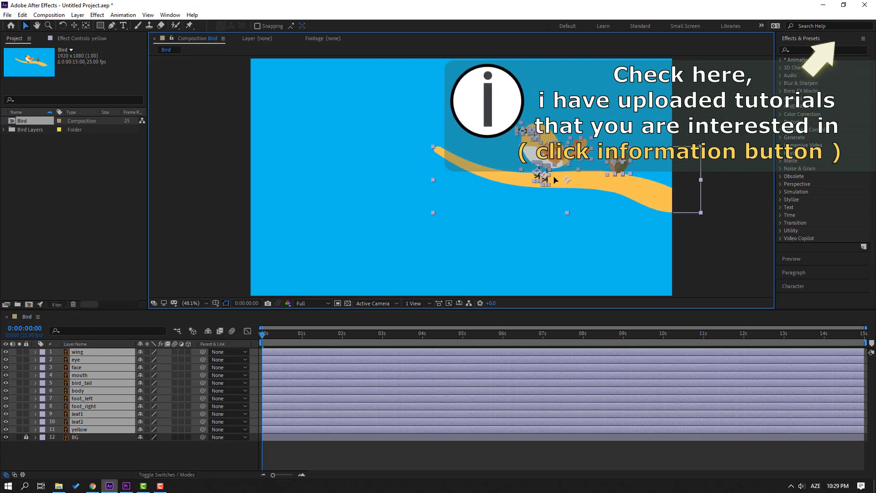
With the yellow branch layer soloed, move its anchor point to the branch's right end.
left_click(128, 456)
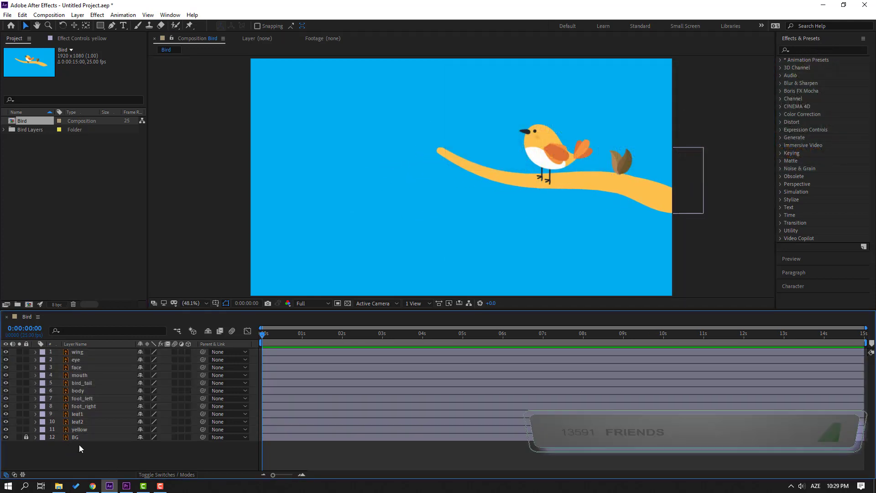
left_click(80, 431)
left_click(20, 429)
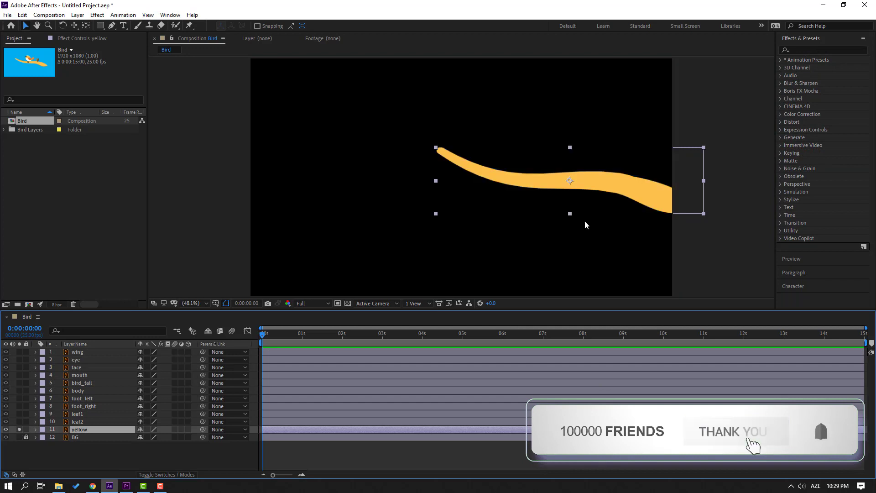
scroll(404, 146, "up", 1)
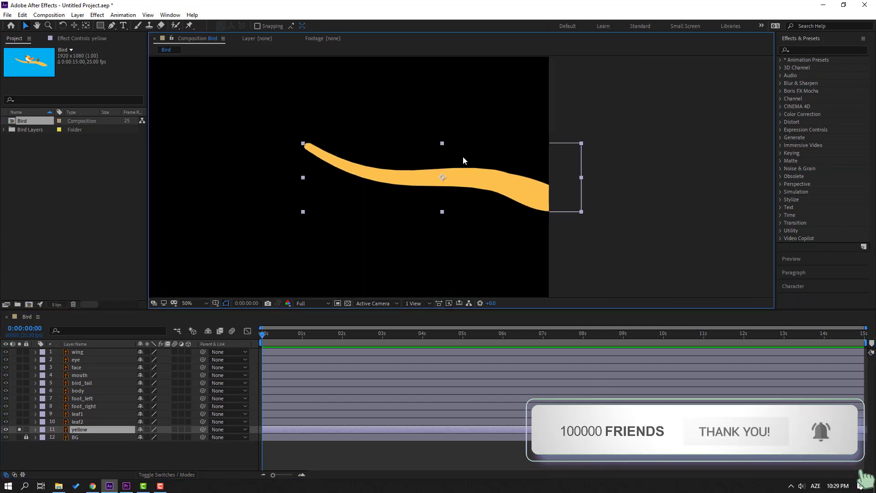
left_click(86, 25)
left_click_drag(443, 178, 566, 195)
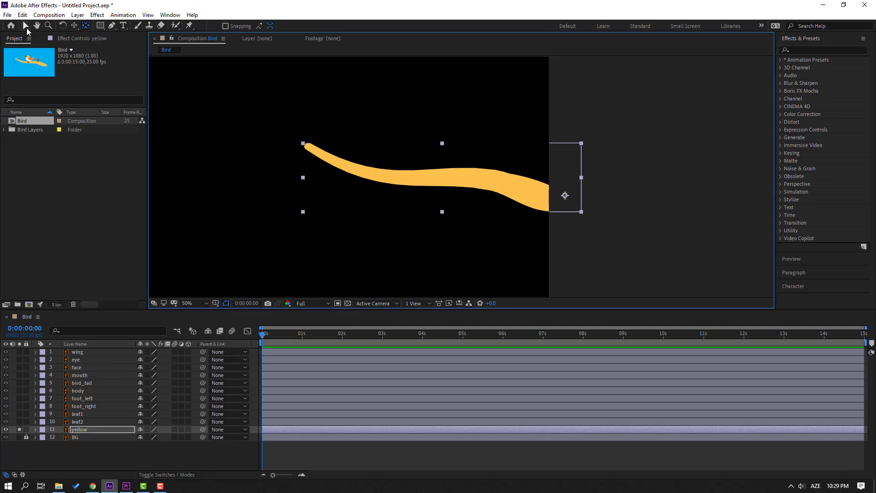
left_click(26, 27)
left_click(20, 430)
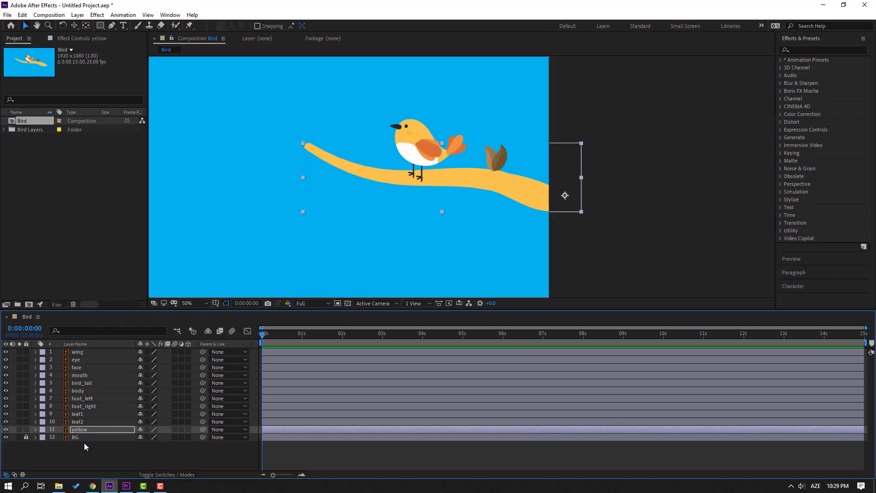
left_click(87, 456)
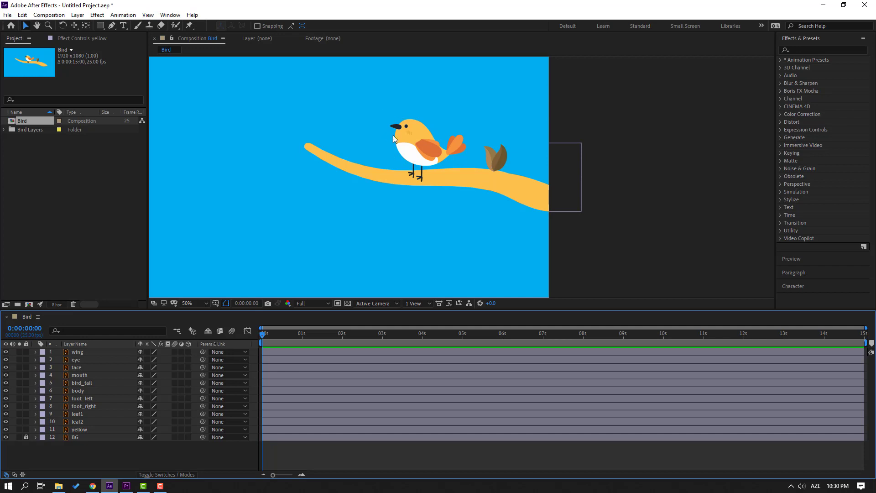
Add a new null object layer named Control_Body.
right_click(100, 463)
mouse_move(196, 358)
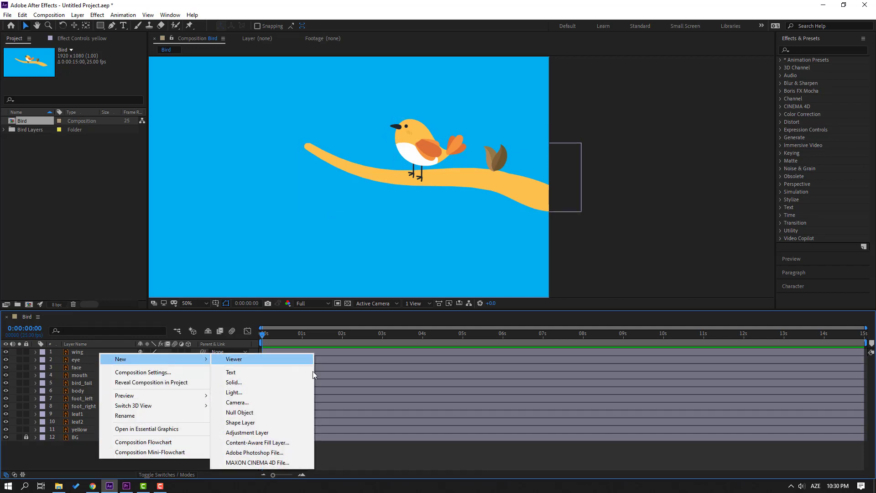
left_click(235, 413)
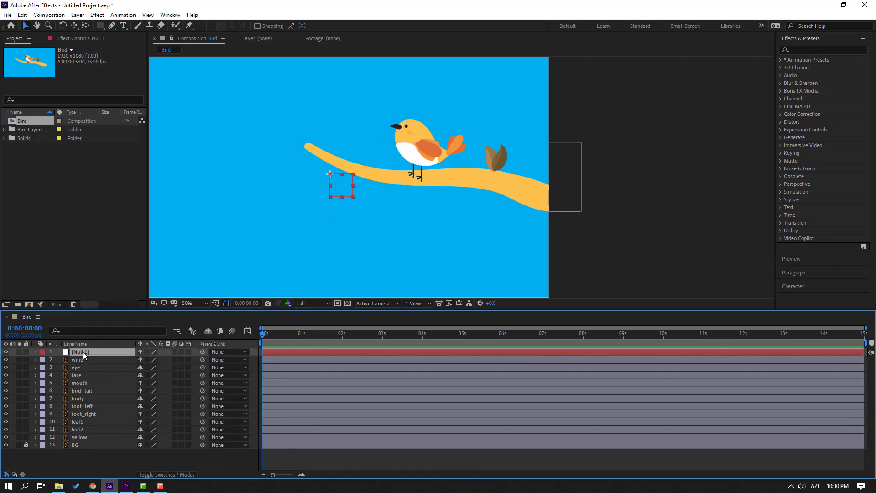
key("Return")
type("Control_Body")
key("Return")
At 100% view, centre the null's anchor point and move it onto the bird's body.
left_click(93, 455)
left_click(94, 352)
key("slash")
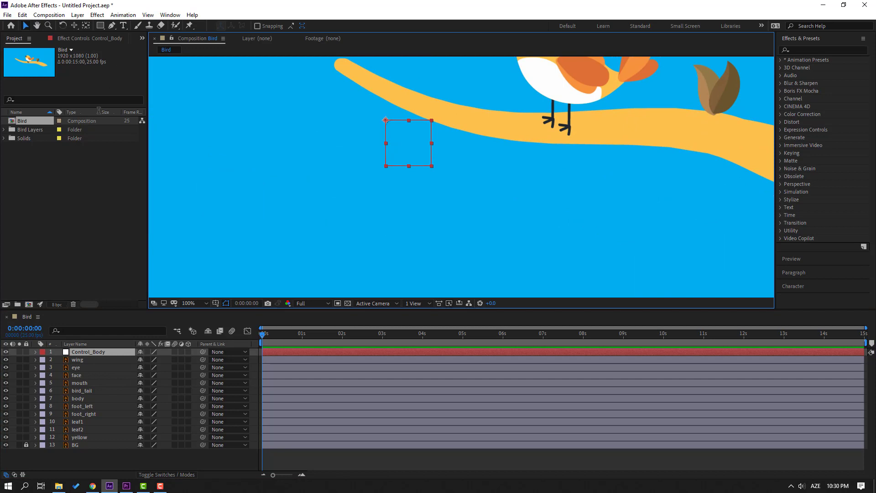
left_click(86, 27)
left_click_drag(386, 120, 406, 139)
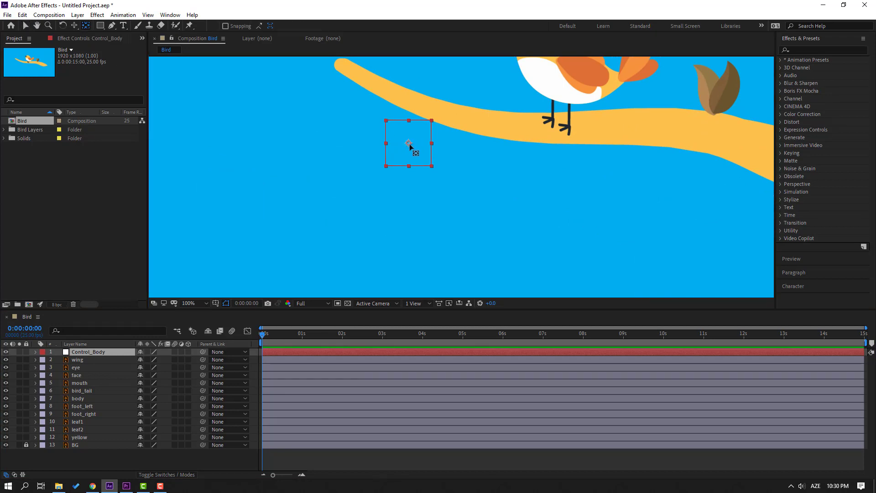
left_click(26, 26)
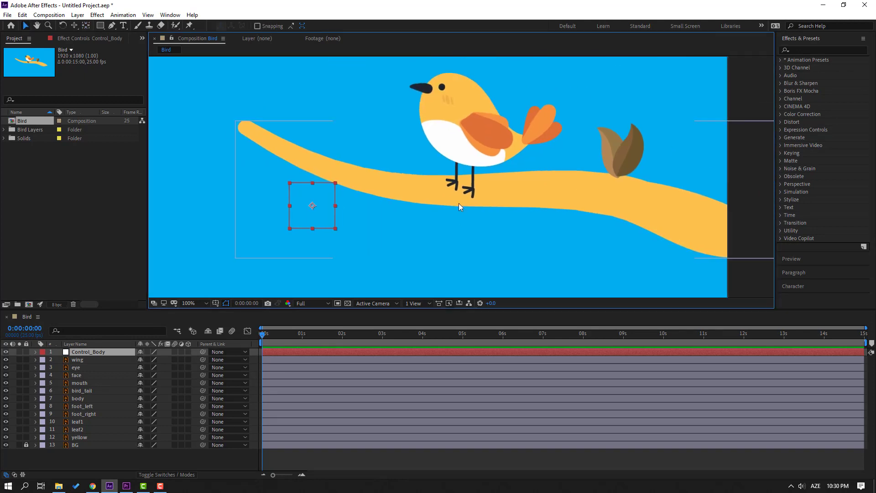
left_click_drag(328, 207, 502, 115)
Parent wing to body, and both feet and the body to Control_Body.
left_click(78, 361)
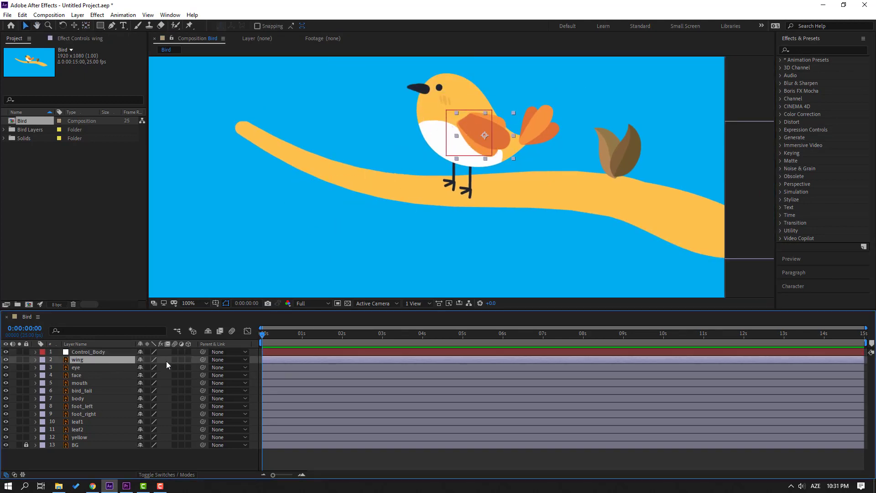
left_click_drag(202, 359, 89, 398)
left_click(77, 407)
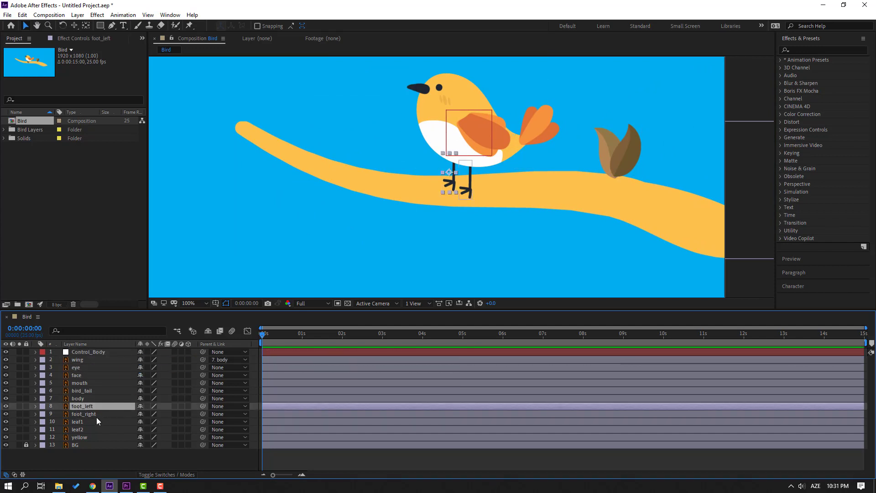
left_click(84, 415, "ctrl")
left_click_drag(203, 407, 93, 352)
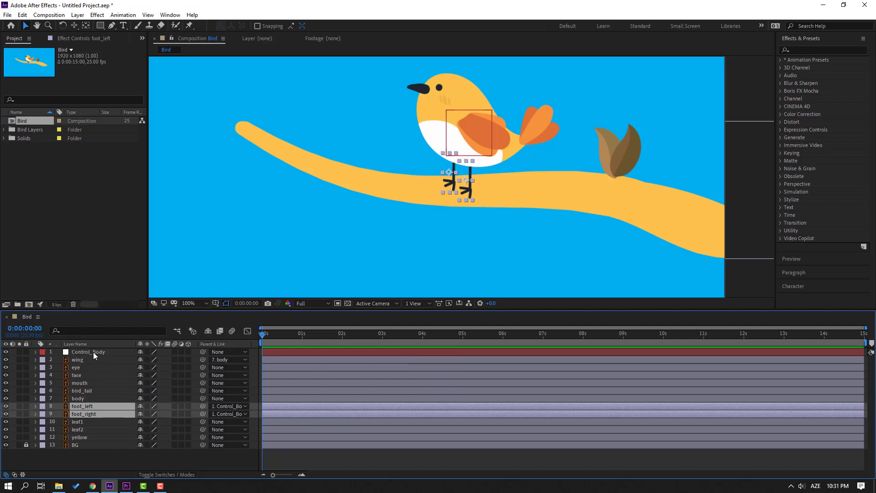
left_click(90, 399)
left_click_drag(203, 399, 92, 352)
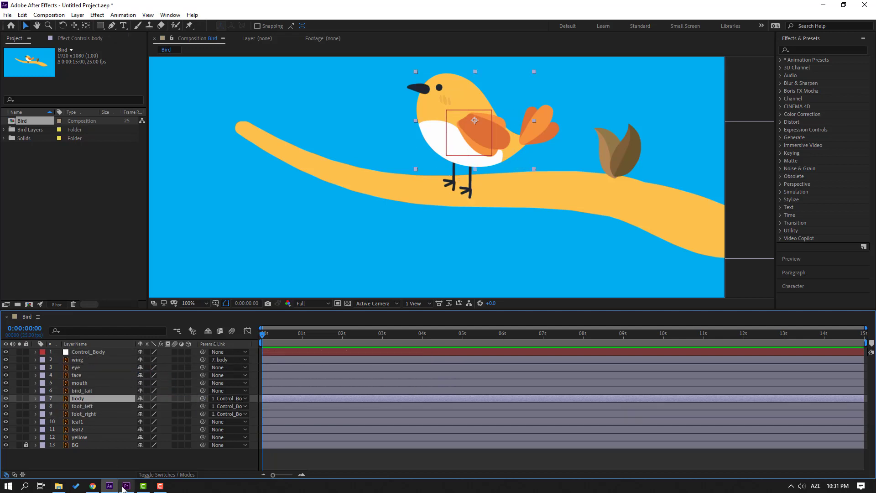
Parent eye and face to mouth, mouth to body, then test and undo a mouth nudge.
left_click(75, 368)
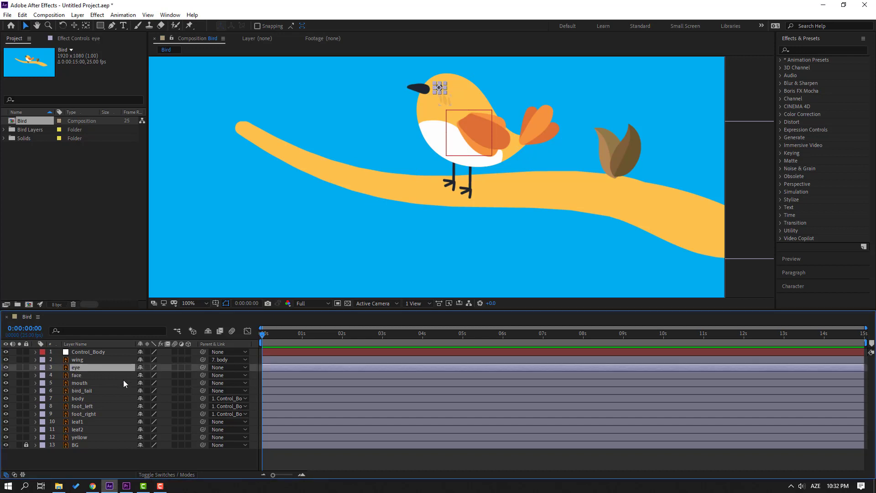
left_click(83, 375, "ctrl")
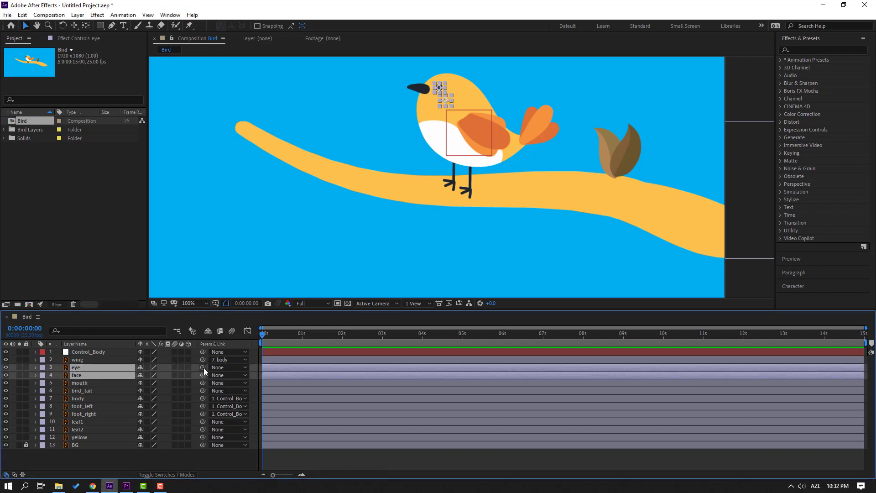
left_click_drag(203, 368, 82, 384)
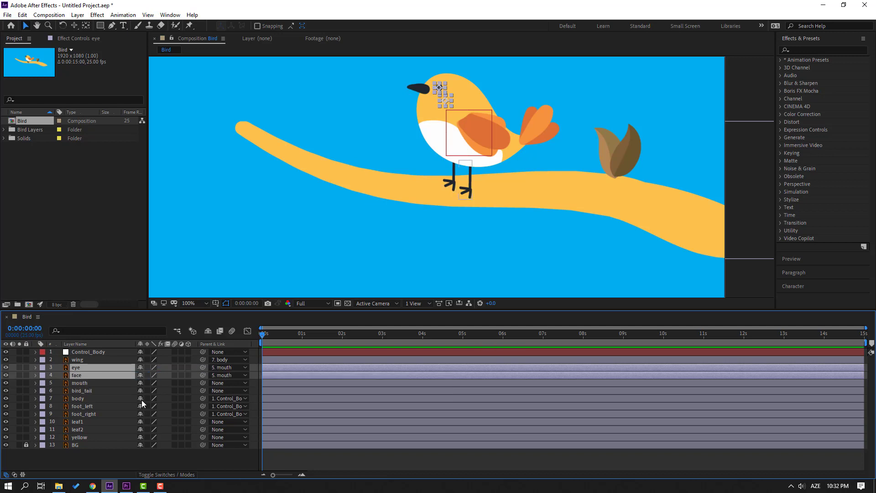
left_click(84, 384)
left_click_drag(203, 383, 81, 396)
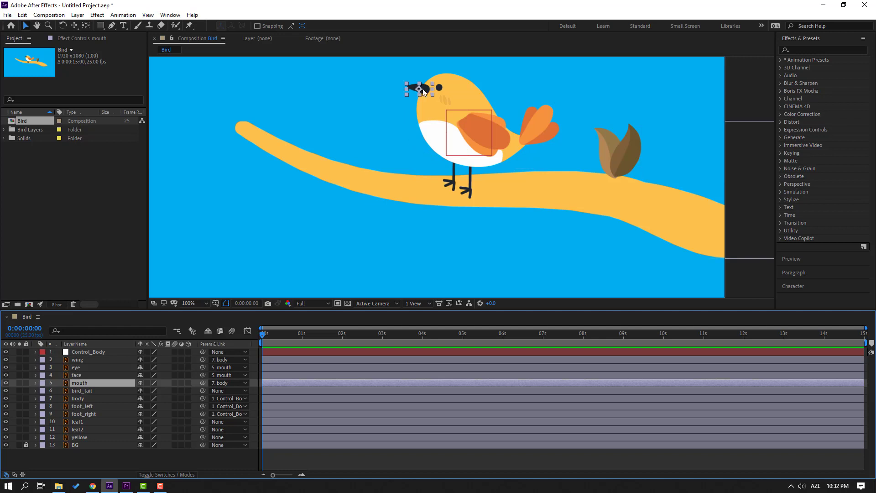
left_click_drag(424, 91, 418, 93)
key("ctrl+z")
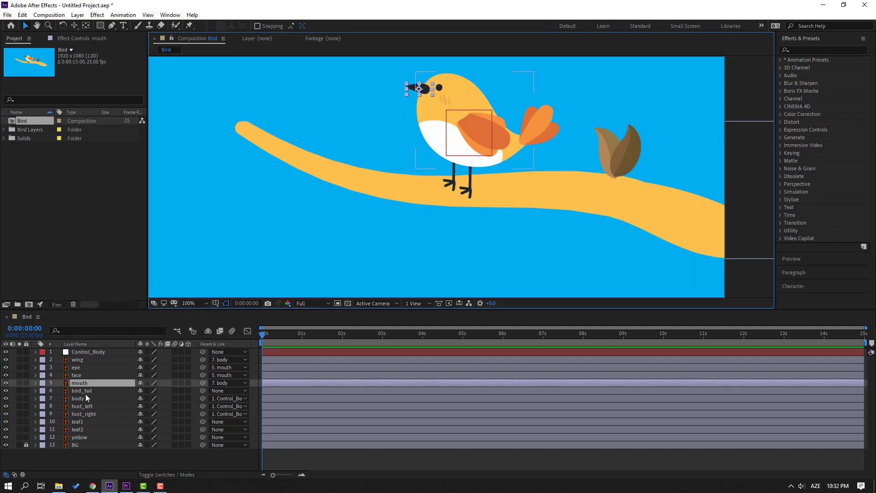
Parent bird_tail to body and test that the parts follow a body move.
left_click(86, 392)
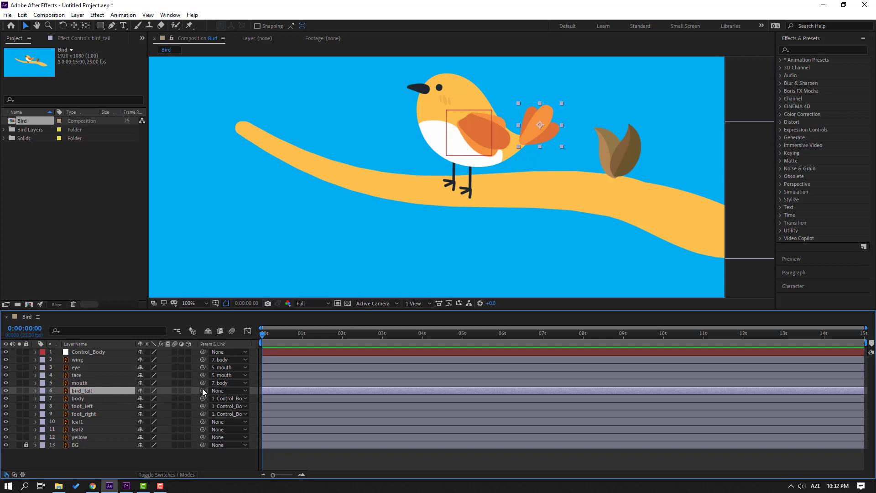
left_click_drag(144, 391, 74, 399)
left_click(75, 400)
mouse_move(490, 171)
left_mouse_down()
mouse_move(470, 176)
mouse_move(476, 181)
left_mouse_up()
key("ctrl+z")
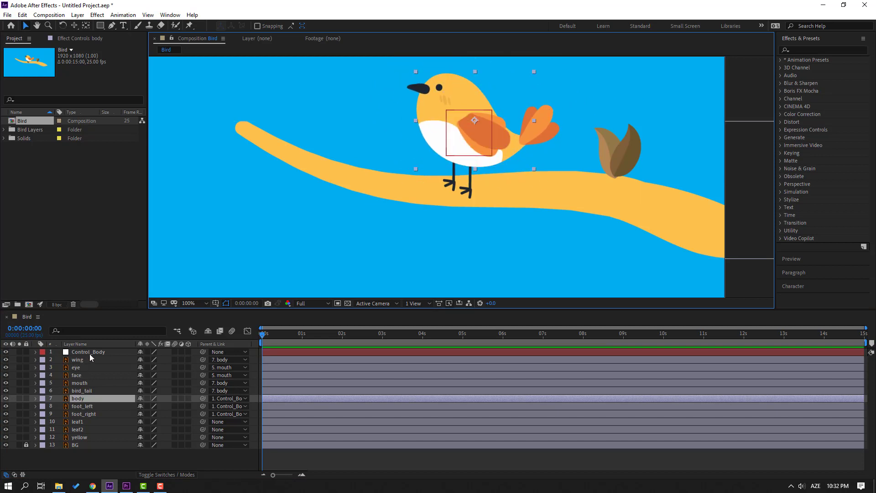
Test the rig, fit the view, and move Control_Body so the bird sits off-frame right.
left_click(90, 354)
mouse_move(492, 153)
left_mouse_down()
mouse_move(470, 160)
mouse_move(484, 159)
left_mouse_up()
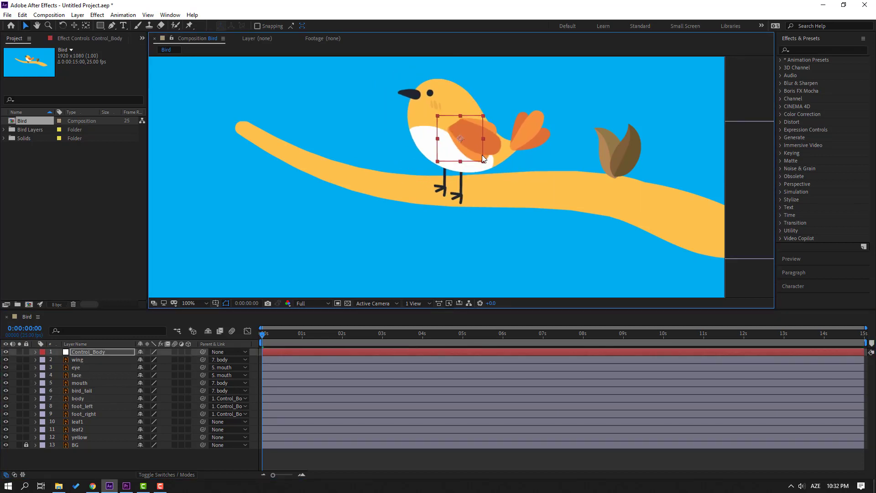
key("ctrl+z")
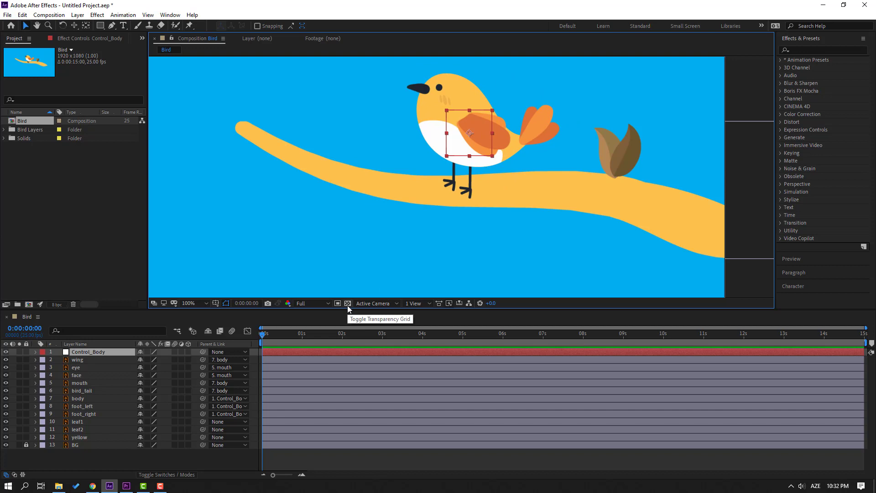
left_click(205, 303)
left_click(202, 321)
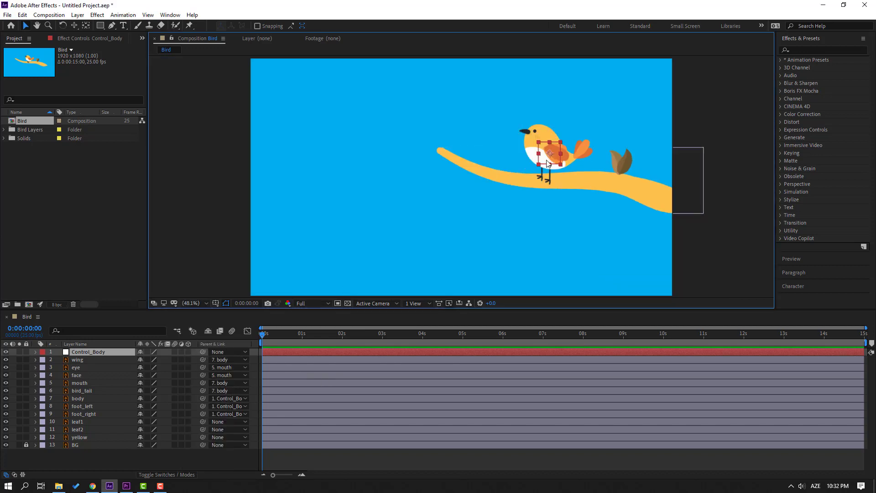
left_click_drag(548, 163, 706, 139)
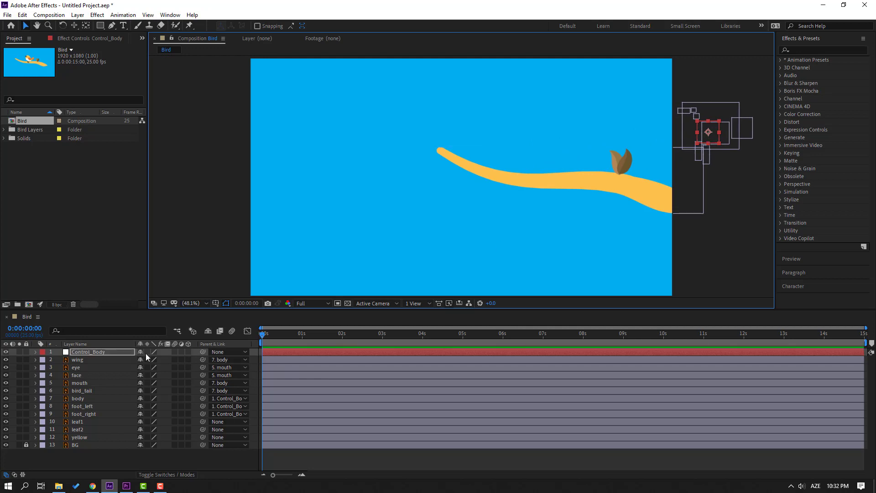
Key Control_Body's Position at frame 0 (2982.8, 334.5).
left_click(92, 351)
key("p")
left_click(59, 360)
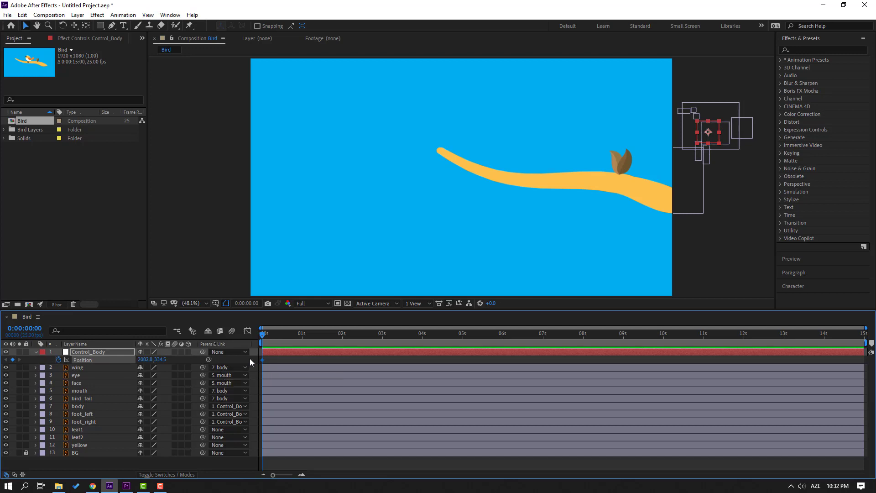
At frame 10, move the bird down onto the branch at 1596.8, 427.9.
left_click(32, 330)
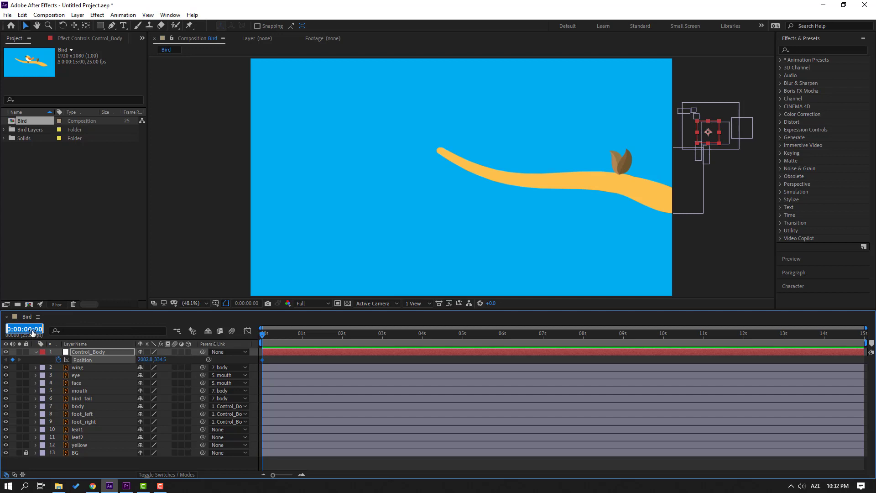
type("+10")
key("Return")
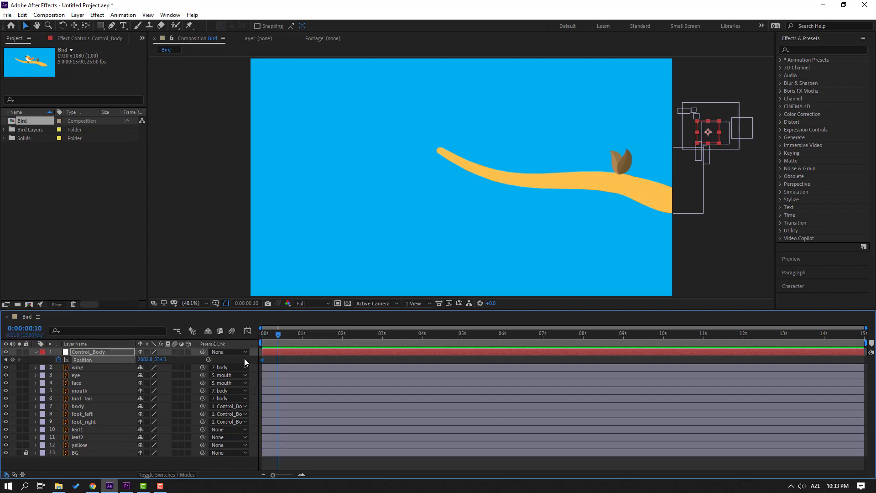
left_click_drag(720, 140, 609, 154)
left_click(297, 361)
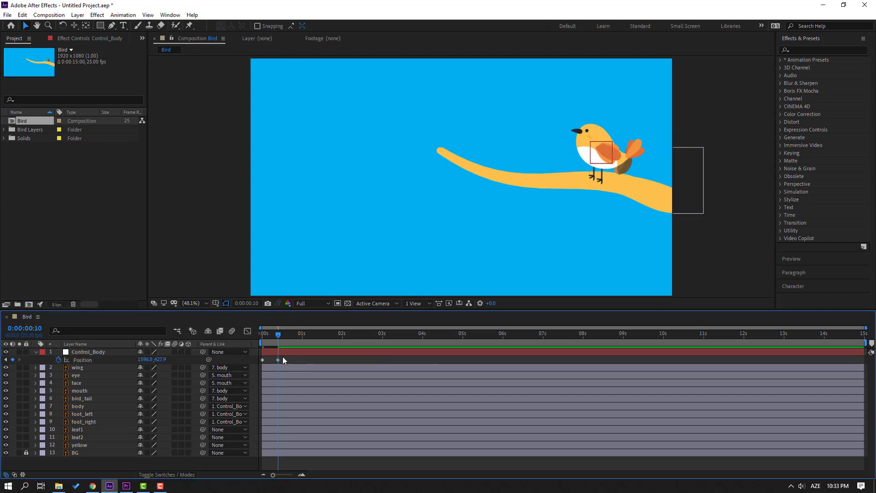
Apply Easy Ease to both Control_Body Position keyframes.
left_click(283, 360)
right_click(278, 360)
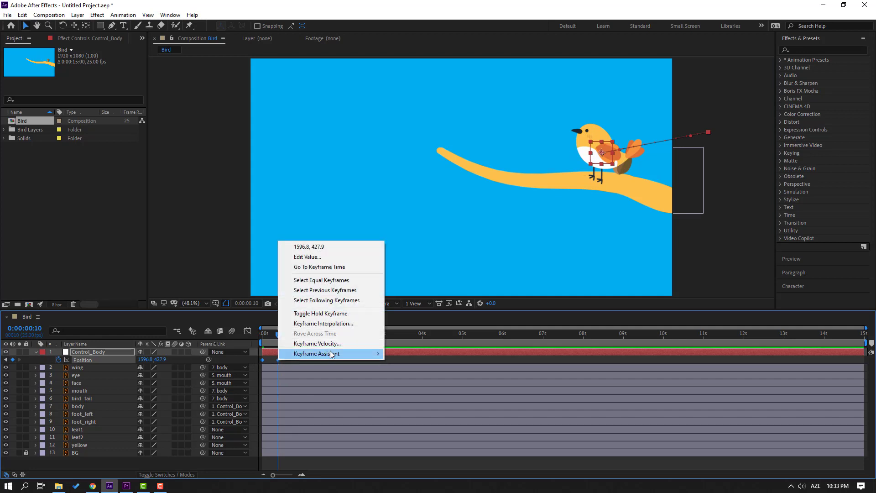
mouse_move(332, 355)
left_click(447, 384)
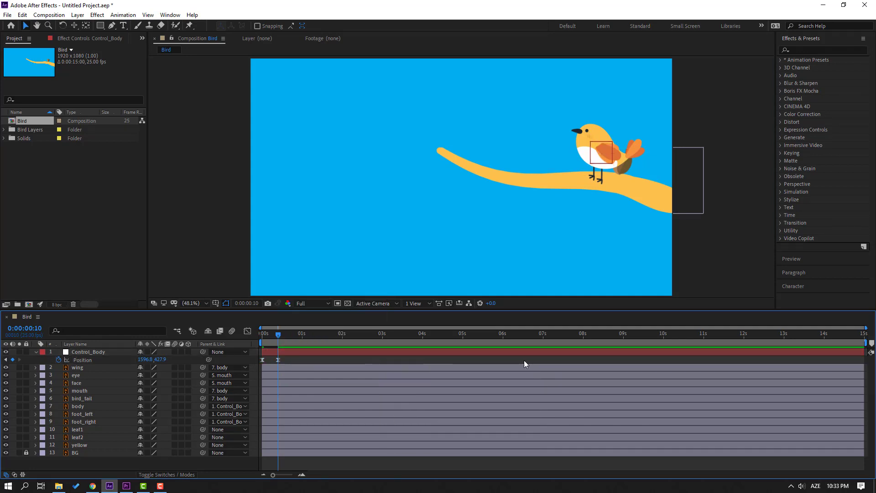
left_click_drag(395, 336, 504, 342)
Trim the composition to a 6-second work area (0:00:06:01 duration).
key("n")
right_click(500, 343)
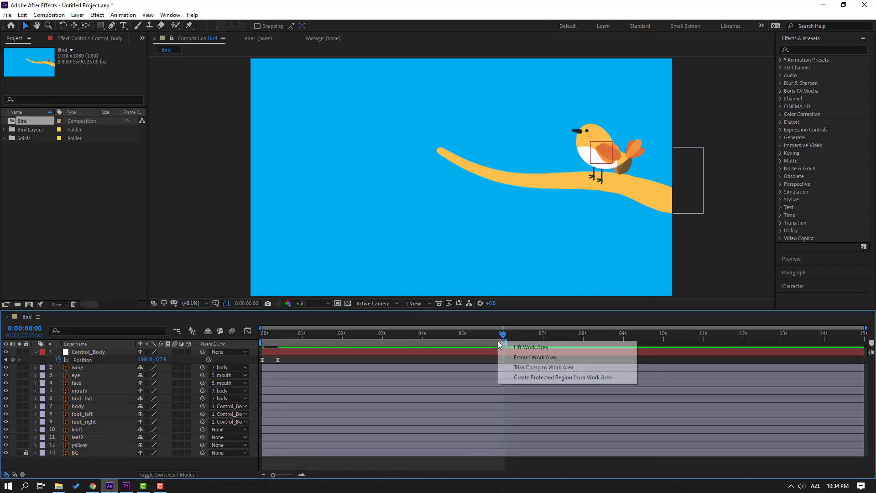
left_click(508, 367)
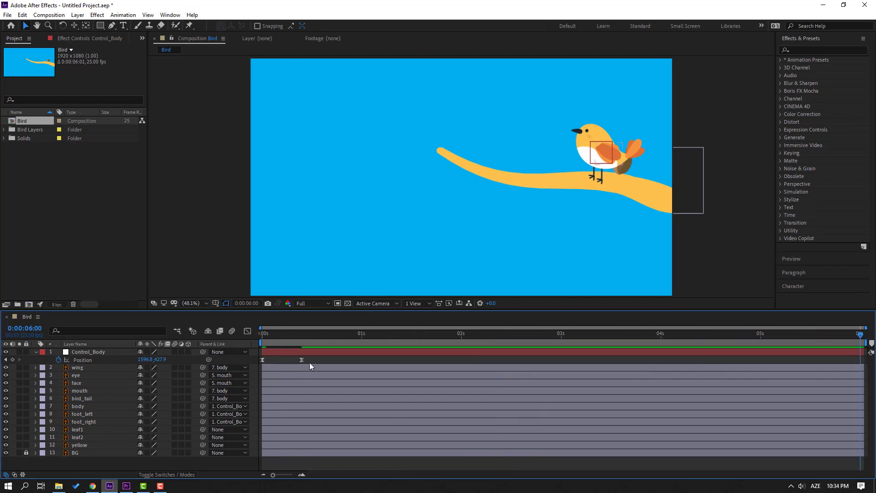
Adjust the Position keyframes in the speed graph so the landing starts fast, and preview it.
left_click_drag(309, 363, 257, 367)
key("shift+F3")
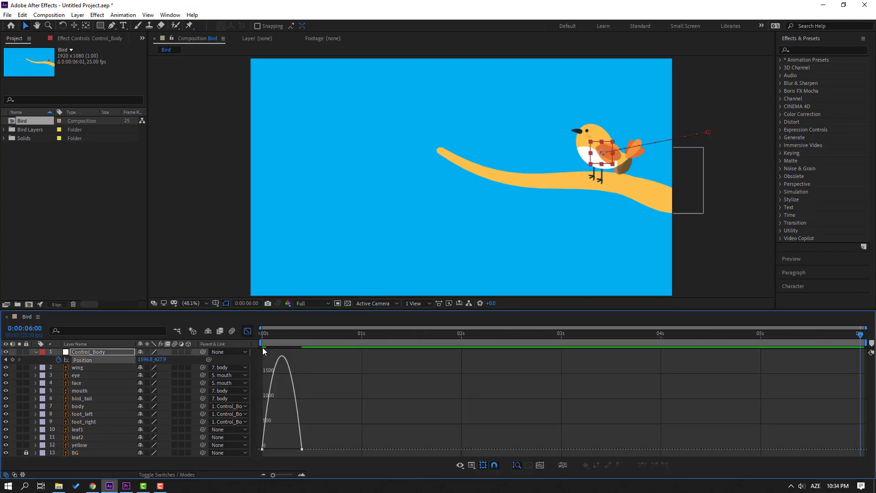
left_click_drag(251, 453, 278, 450)
key("space")
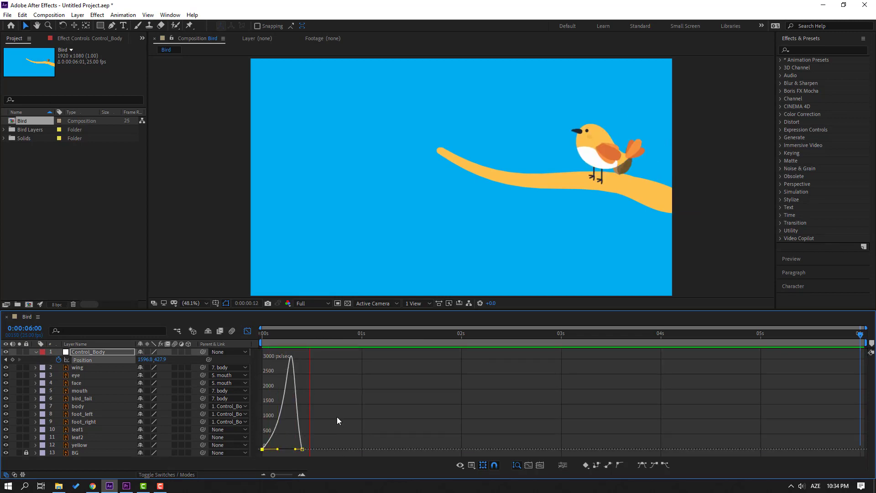
key("space")
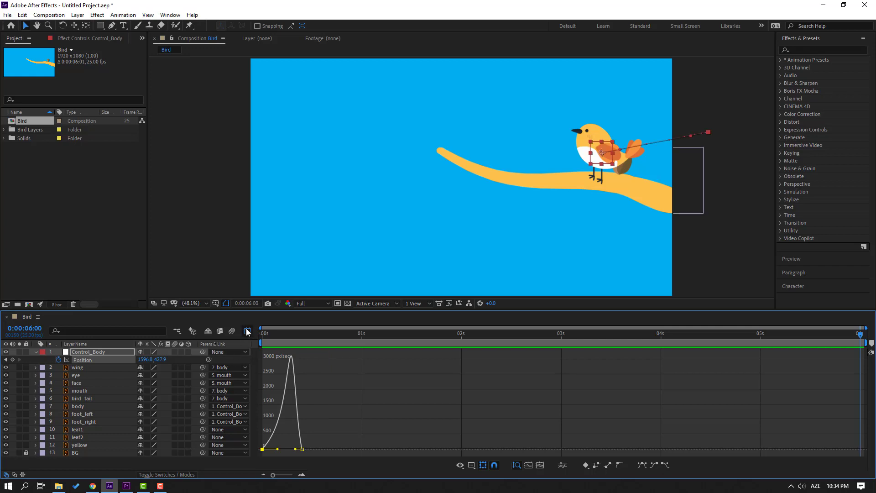
left_click(247, 331)
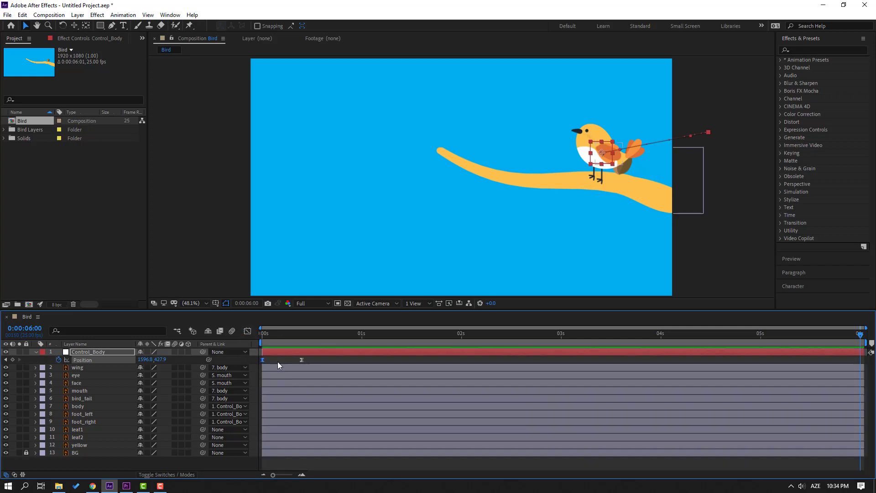
Add a raised frame-9 Position keyframe and curve the hop path into an arc over the leaf.
left_click_drag(302, 359, 333, 360)
left_click_drag(302, 335, 298, 338)
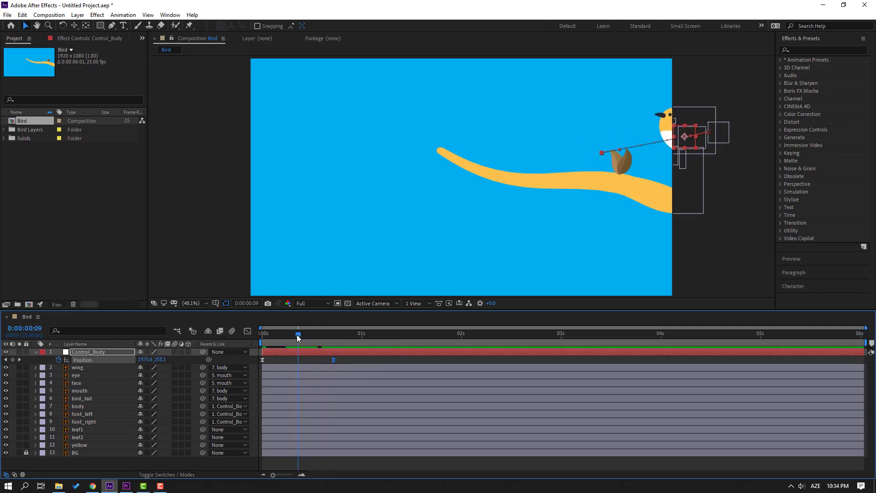
left_click_drag(690, 146, 677, 115)
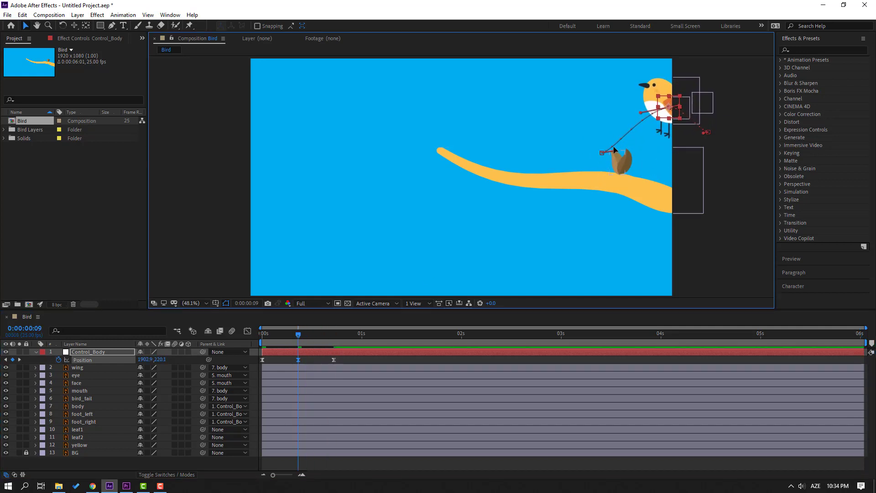
left_click_drag(614, 151, 610, 139)
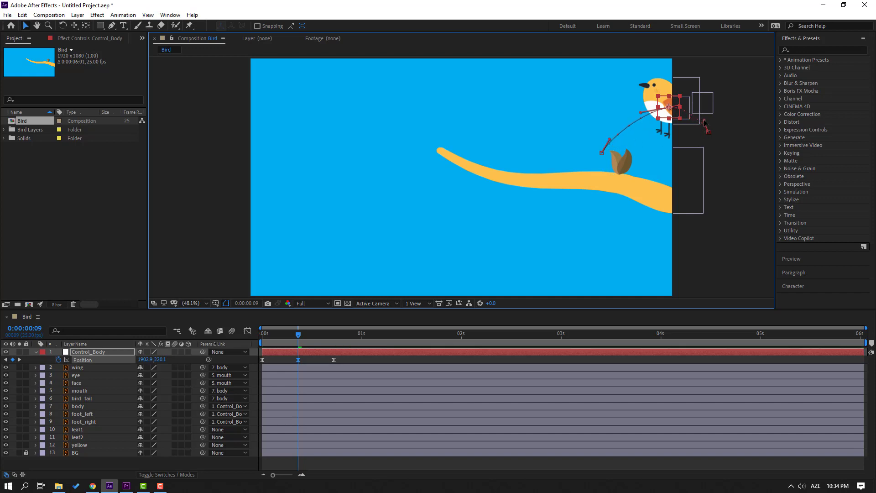
left_click_drag(436, 147, 552, 231)
key("space")
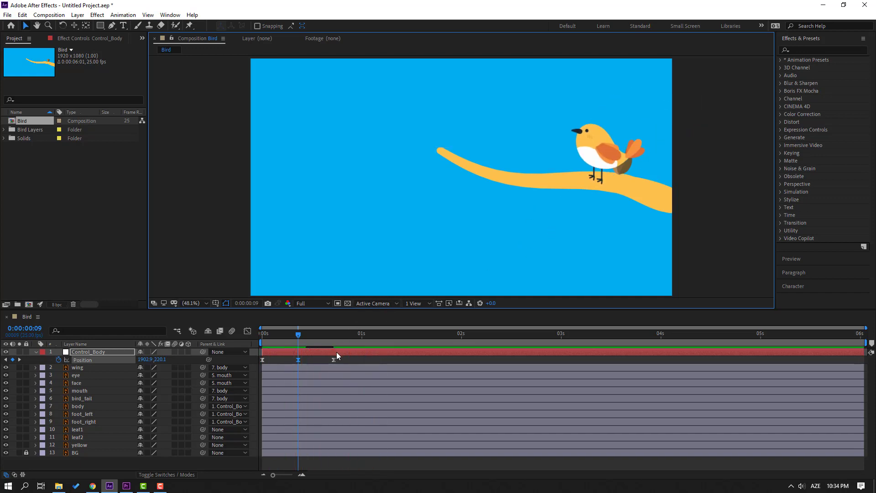
left_click(336, 352)
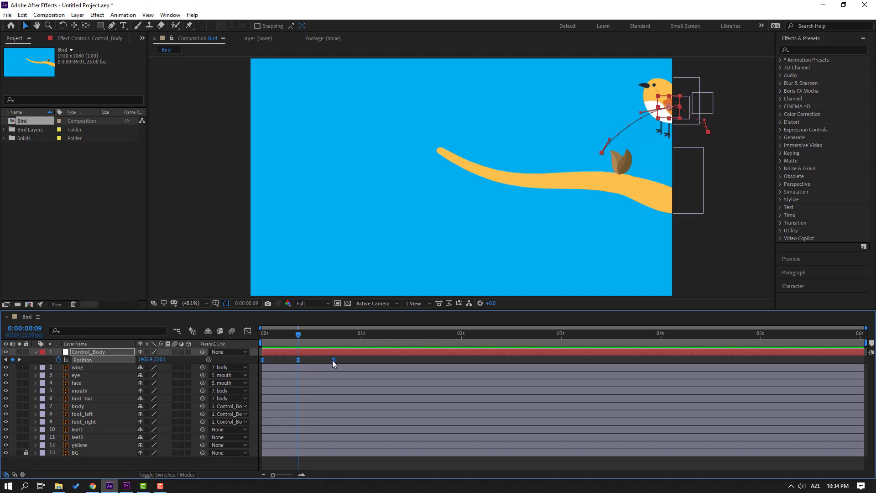
Tighten the hop by moving the landing keyframe to frame 12 and preview.
left_click_drag(334, 360, 310, 360)
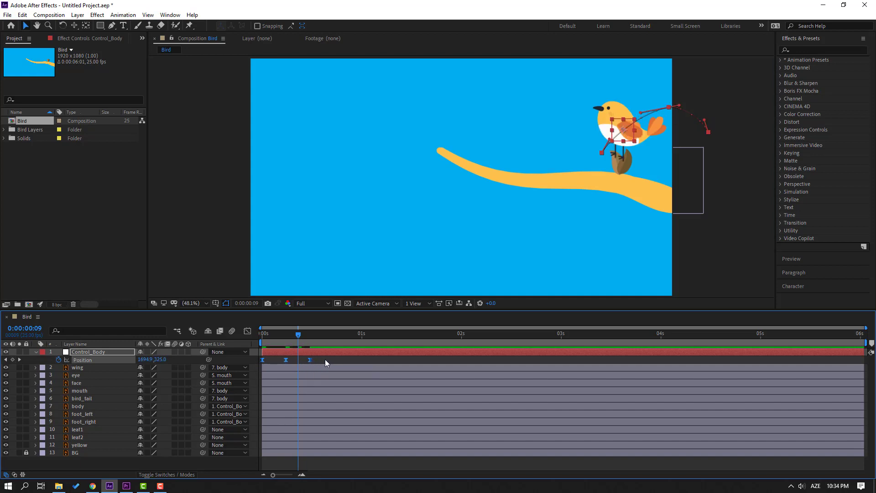
key("space")
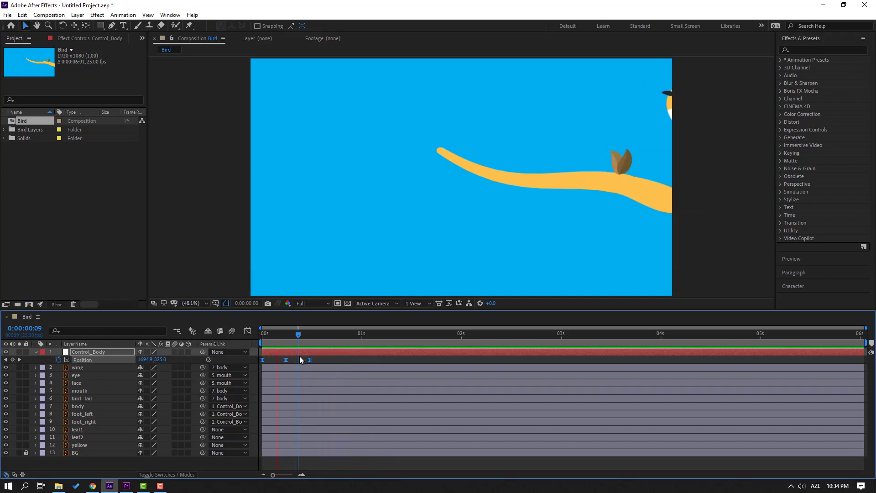
left_click(309, 335)
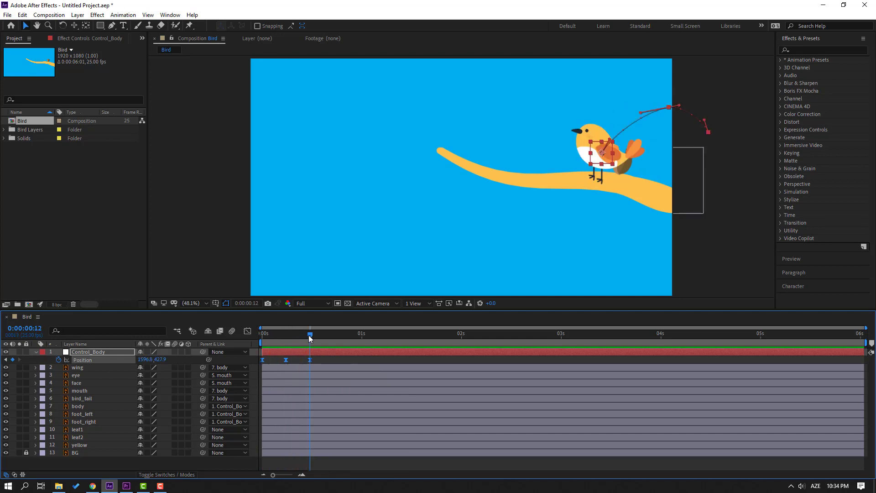
Lower the body slightly onto the legs and move its anchor point to the belly bottom.
left_click(78, 409)
scroll(444, 155, "up", 3)
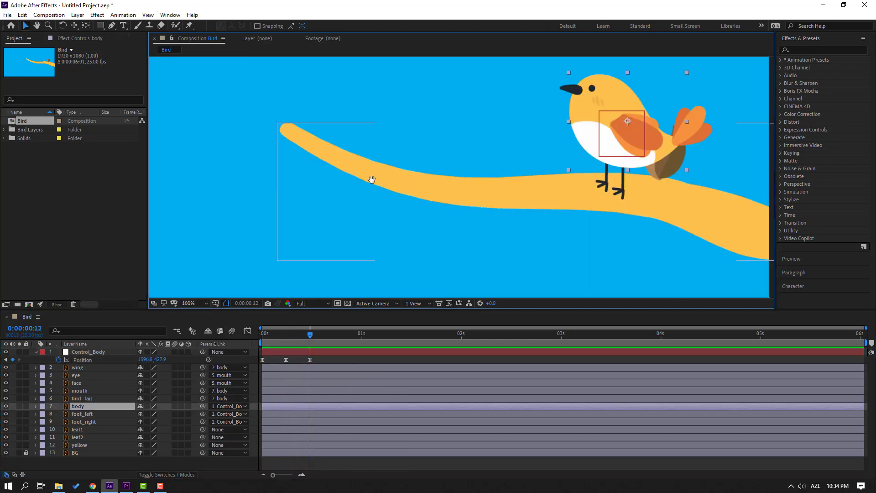
left_click_drag(424, 142, 425, 148)
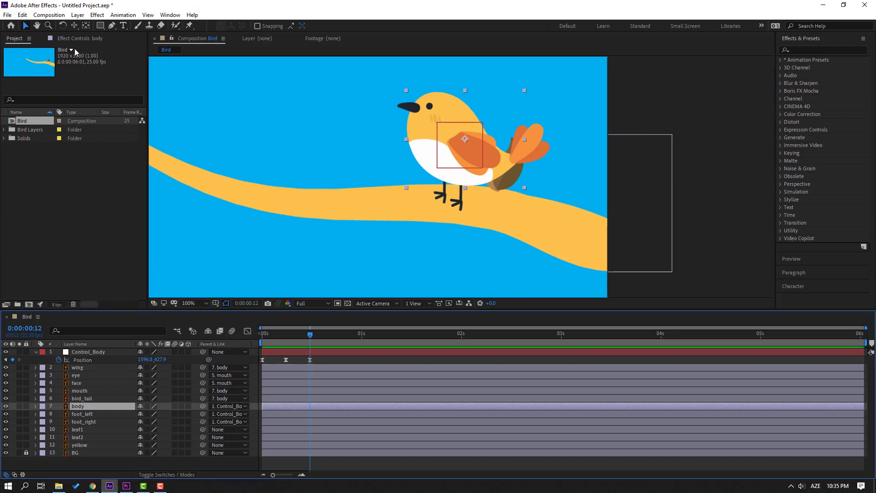
left_click(85, 26)
scroll(462, 177, "up", 1)
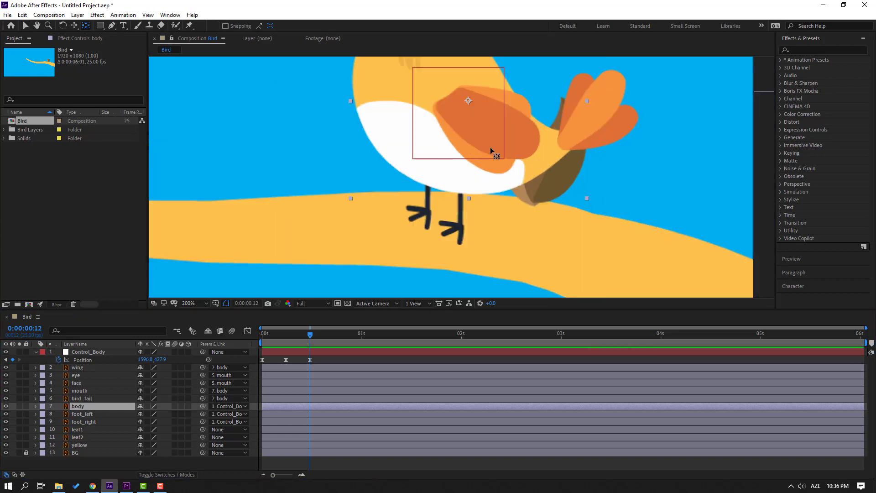
left_click_drag(469, 100, 446, 186)
left_click(25, 26)
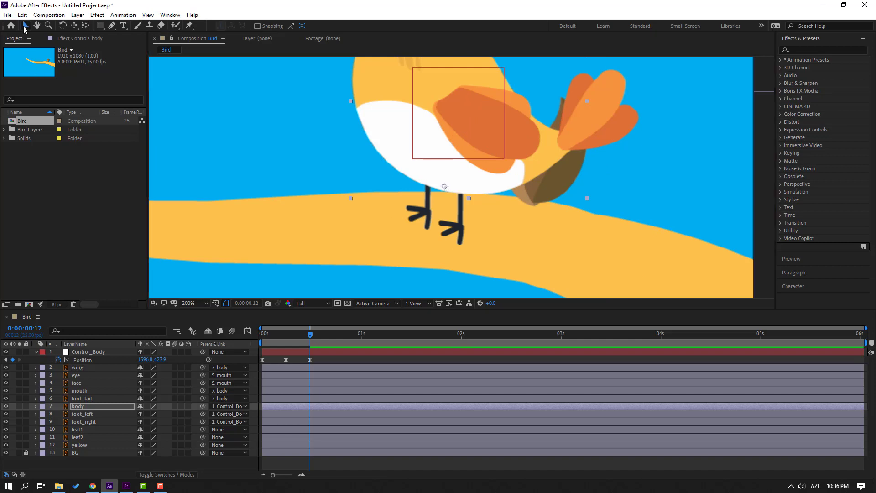
scroll(463, 173, "down", 1)
Set the body layer's first Position keyframe at frame 12.
left_click(76, 408)
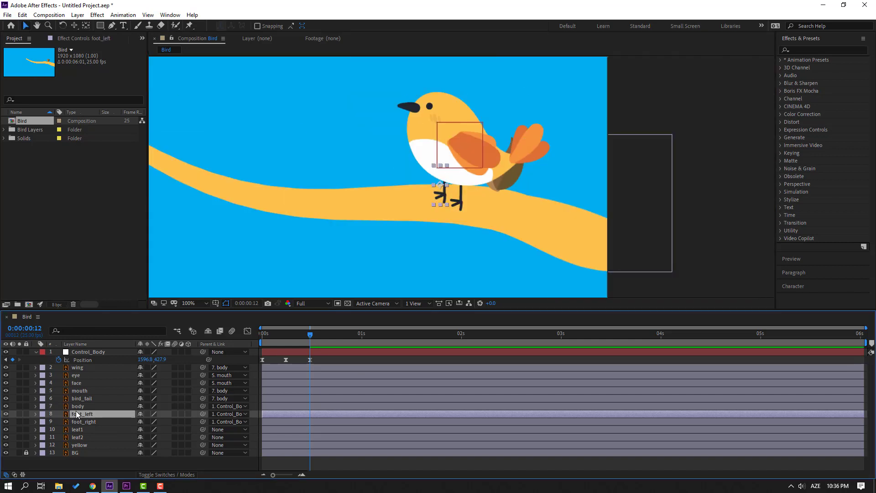
key("p")
left_click(57, 414)
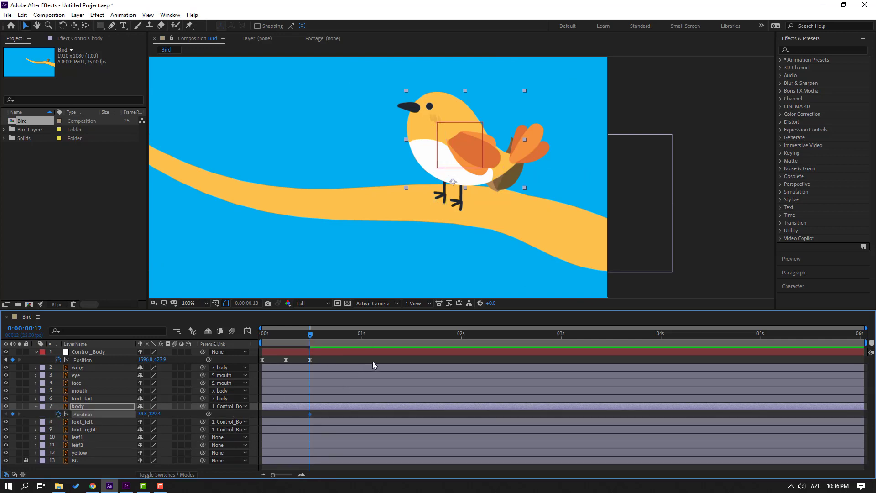
Squash the body to Y 145.4 at frame 15 and restore its rest position at frame 18.
key("Page_Down")
key("Page_Down")
key("Page_Down")
left_click_drag(152, 414, 161, 411)
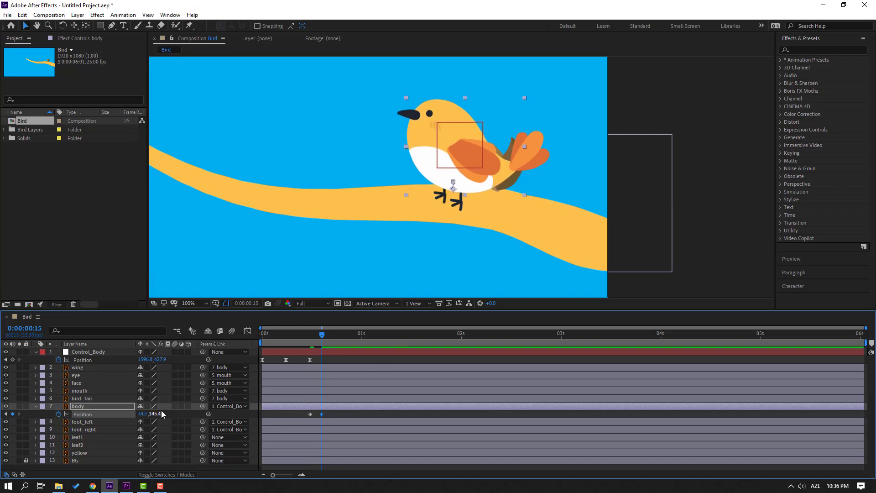
key("Page_Down")
key("Page_Down")
key("Page_Down")
key("ctrl+v")
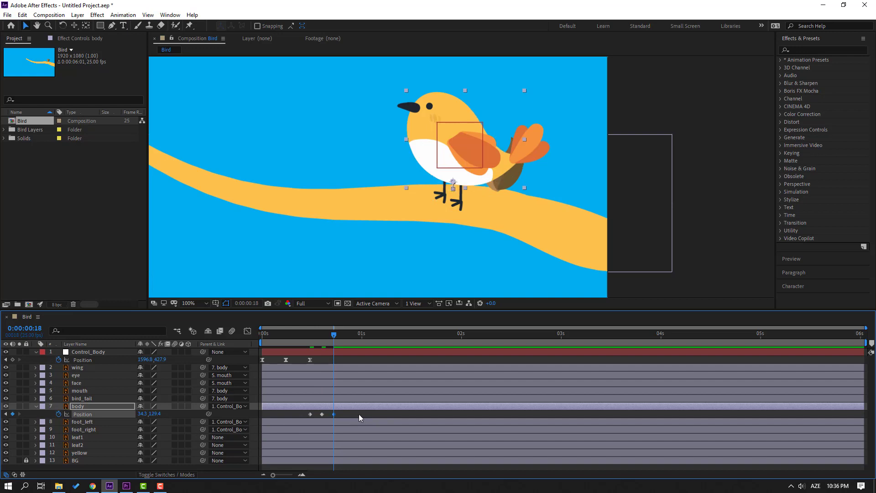
Ease the three body Position keyframes, tighten their spacing, and return to frame 12.
right_click(310, 414)
mouse_move(340, 412)
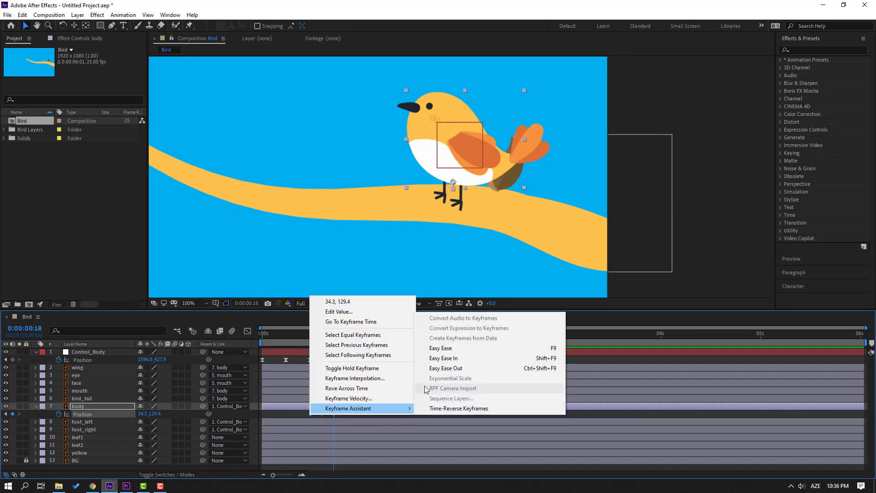
left_click(445, 348)
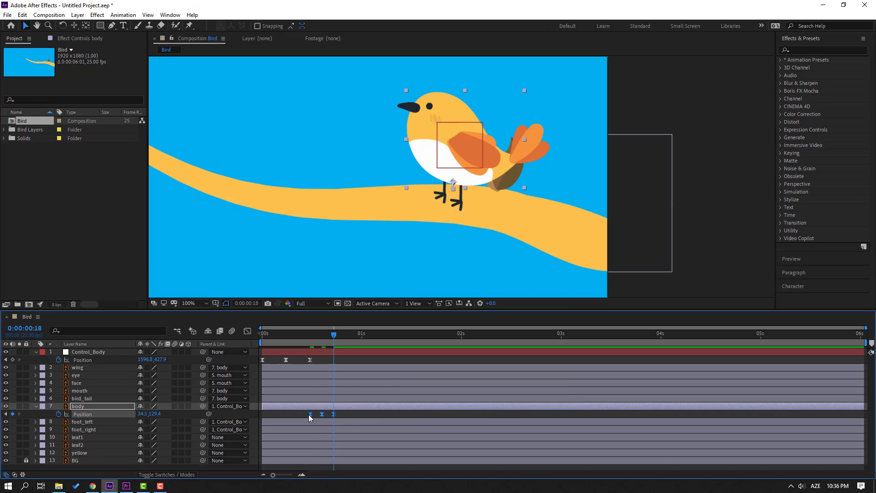
left_click_drag(309, 414, 298, 415)
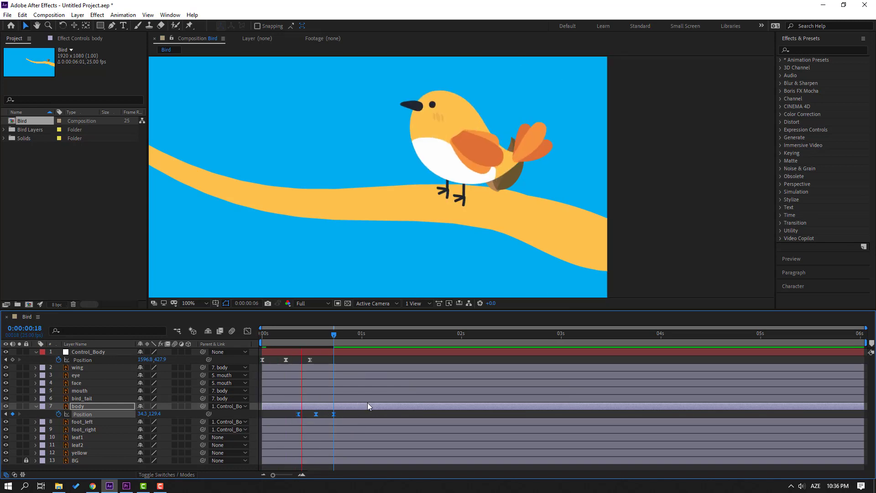
scroll(363, 248, "down", 2)
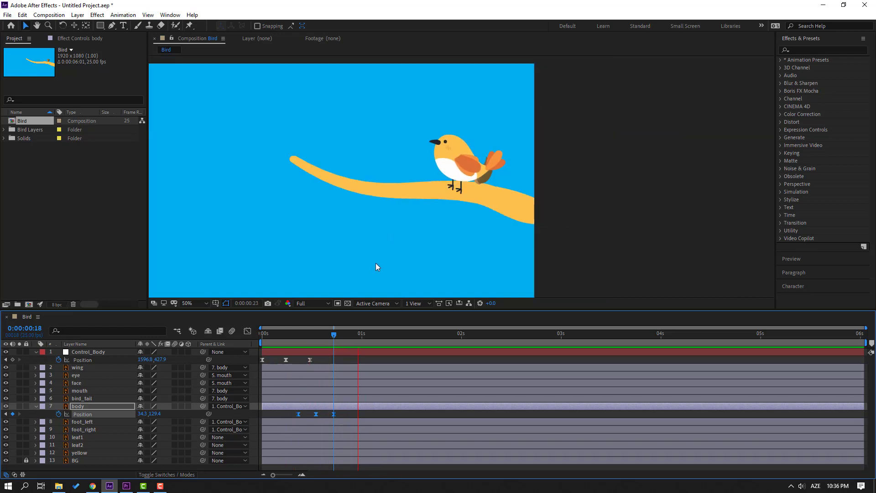
left_click_drag(328, 332, 310, 335)
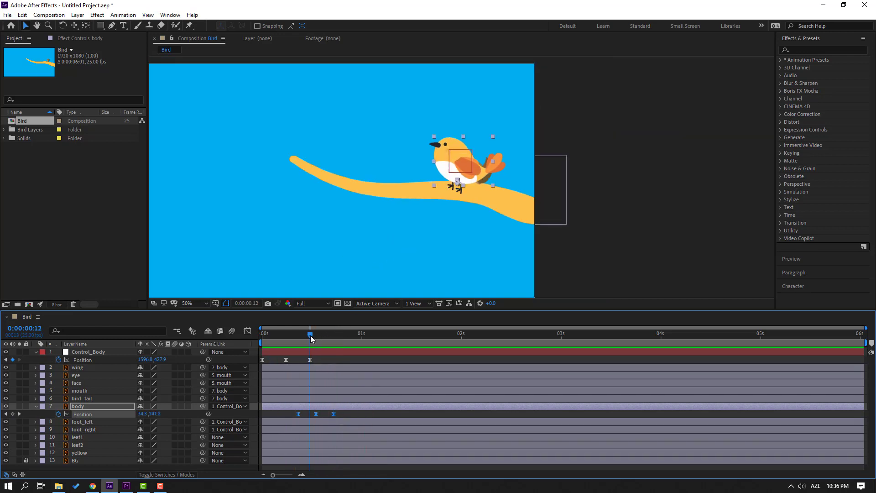
Keyframe the body layer's Rotation at 14.9° on frame 0 and 3° on frame 7.
left_click(78, 407)
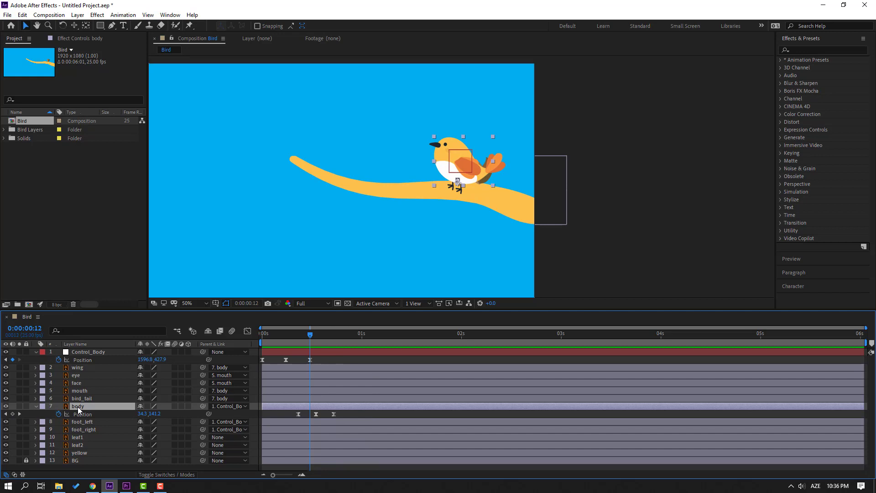
key("shift+r")
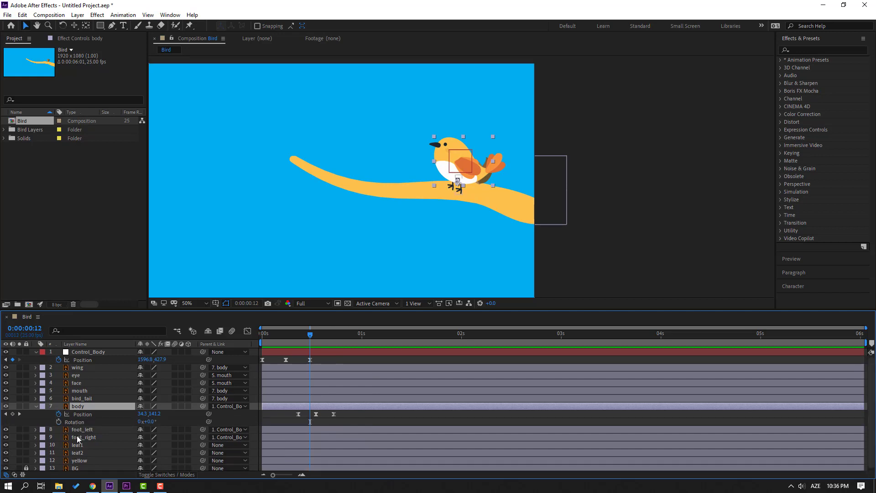
left_click_drag(299, 334, 261, 335)
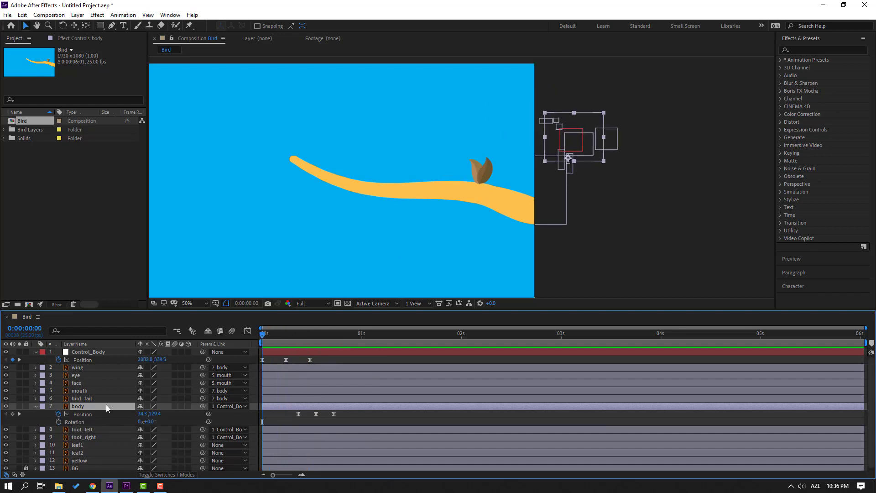
left_click(58, 422)
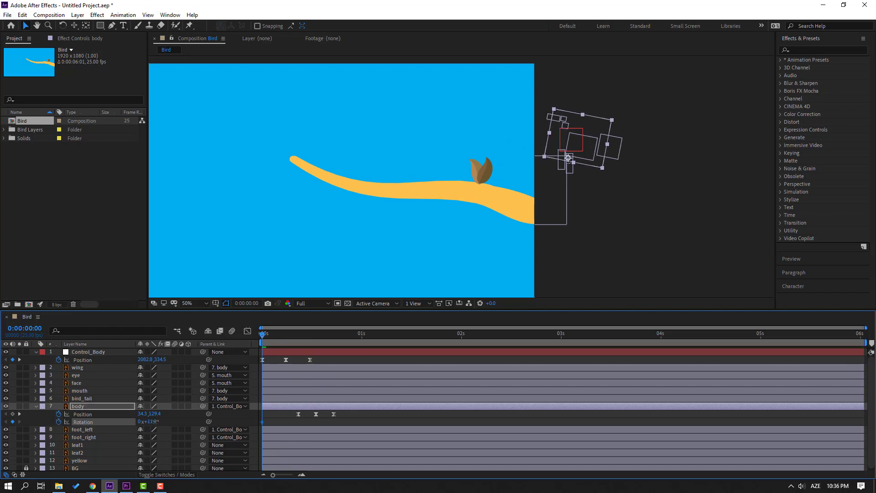
left_click_drag(149, 422, 157, 421)
left_click_drag(261, 336, 289, 339)
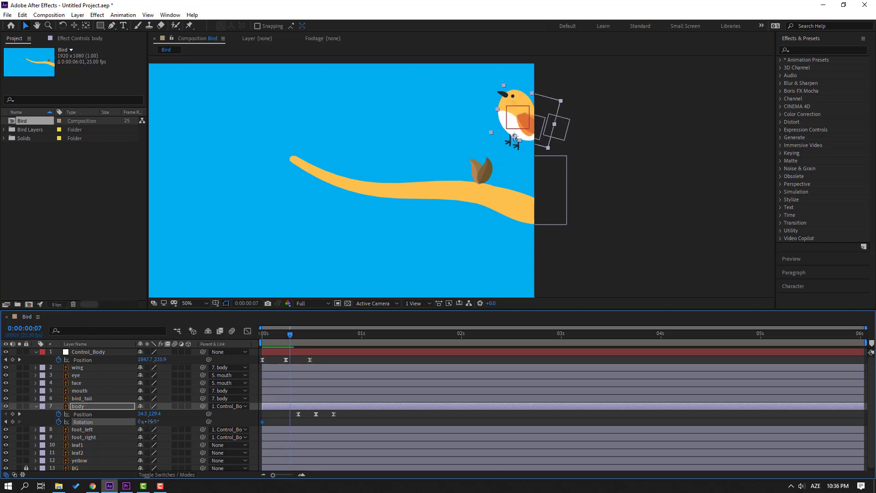
left_click_drag(150, 422, 145, 421)
Add body Rotation keys of -7° at frame 12 and 0° at frame 18.
left_click_drag(291, 336, 310, 337)
key("F2")
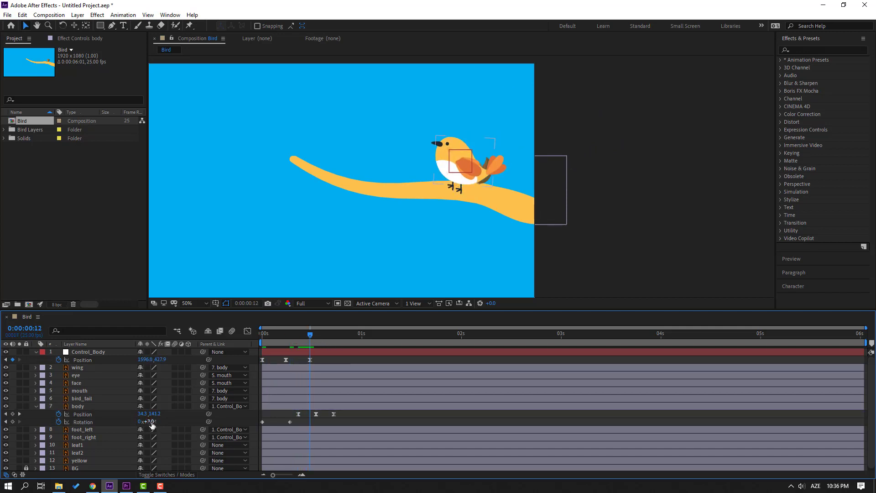
left_click_drag(149, 422, 143, 421)
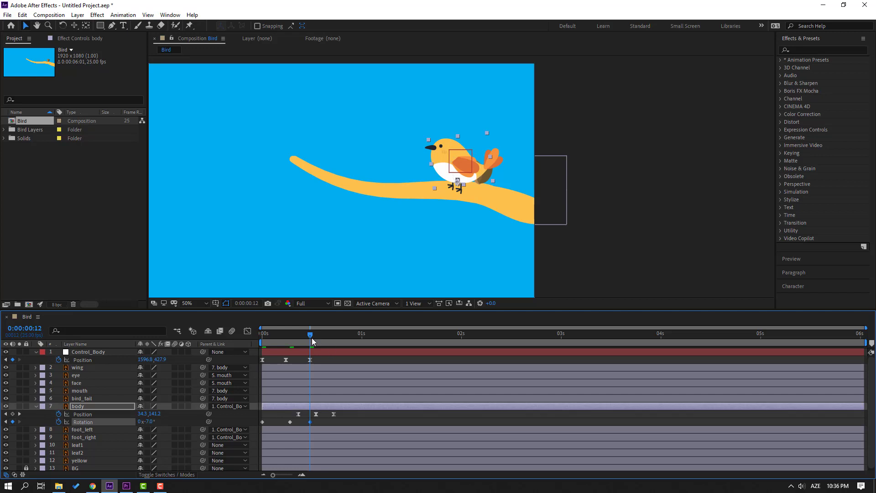
left_click_drag(311, 337, 332, 334)
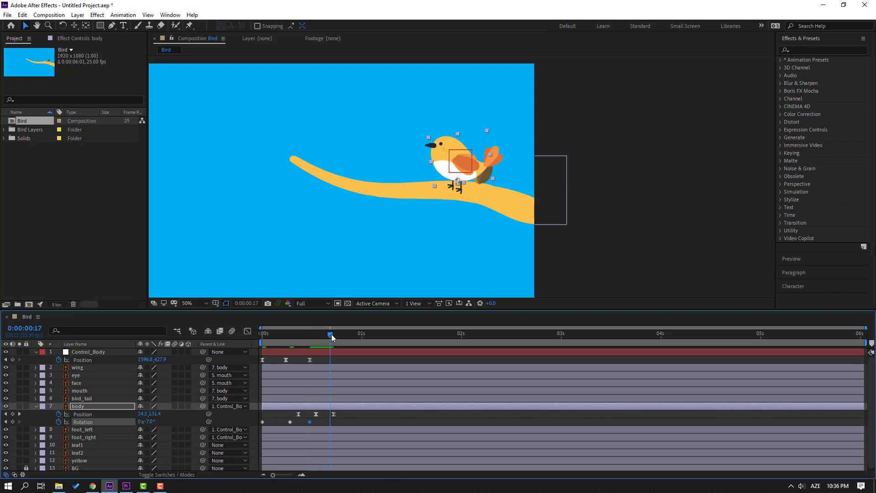
left_click(149, 422)
type("0")
key("Return")
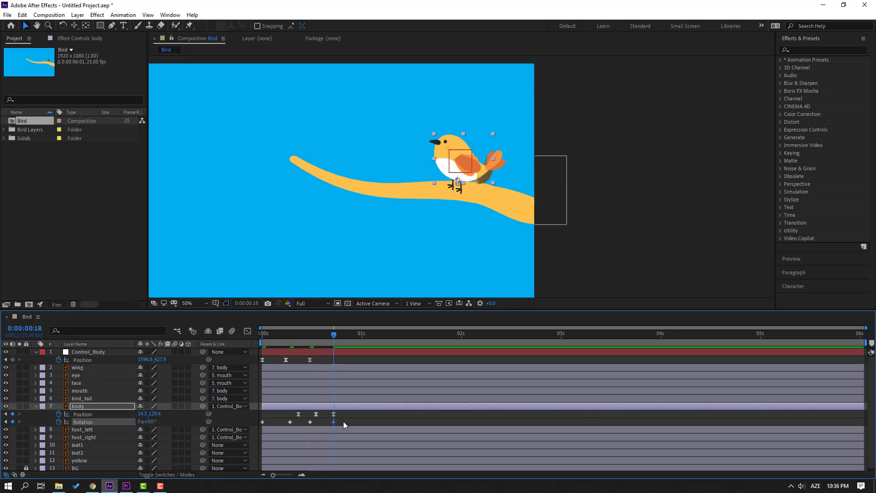
Apply Easy Ease to all four body Rotation keyframes and stop at frame 12.
left_click_drag(343, 422, 300, 431)
right_click(332, 424)
mouse_move(382, 416)
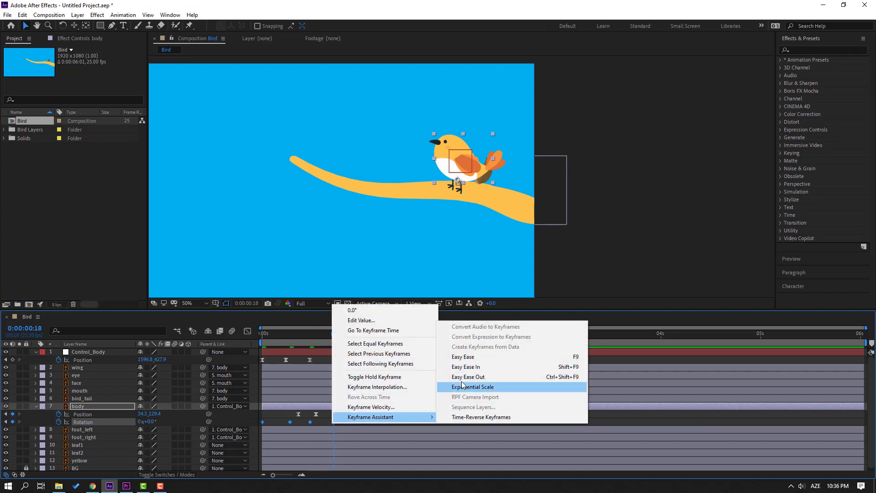
left_click(447, 359)
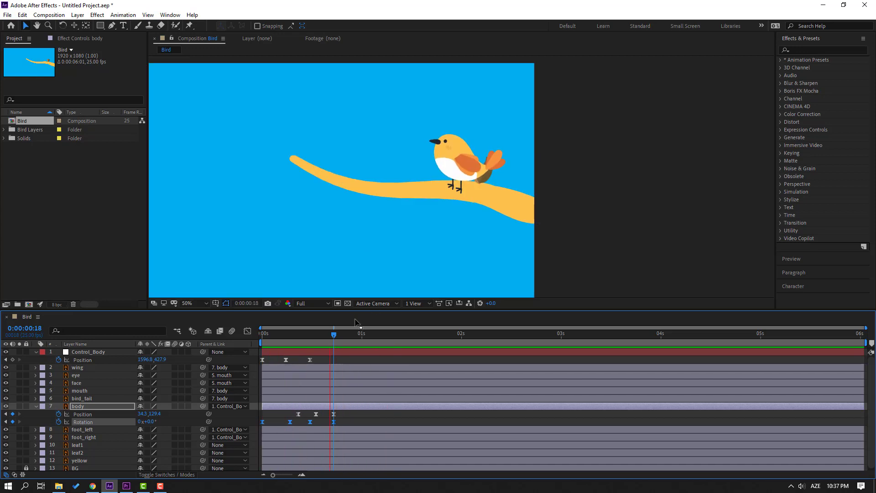
left_click(311, 335)
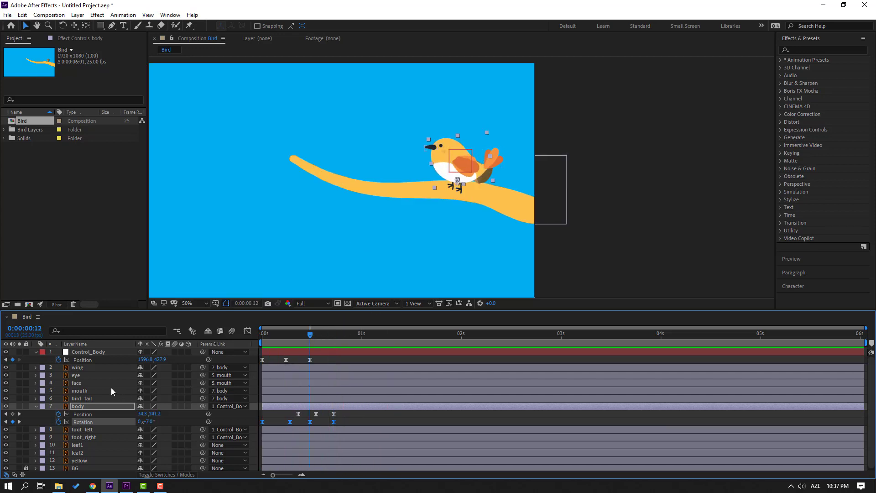
Solo the wing layer and move its anchor point to the wing's upper-left edge.
left_click(75, 368)
left_click(19, 368)
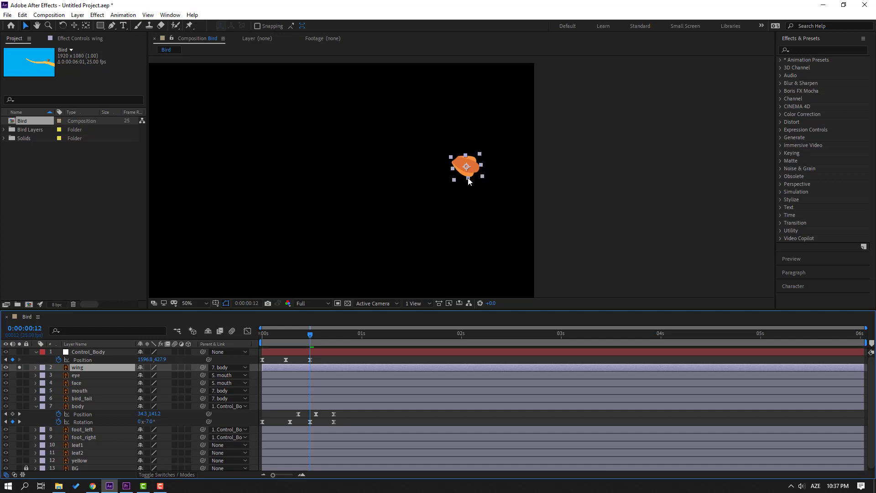
scroll(482, 164, "up", 1)
left_click(86, 25)
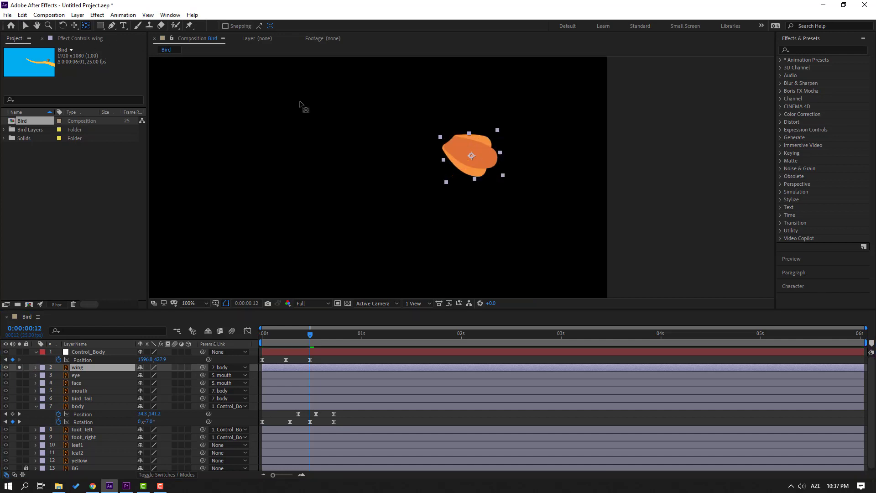
scroll(482, 132, "up", 1)
left_click_drag(482, 135, 445, 105)
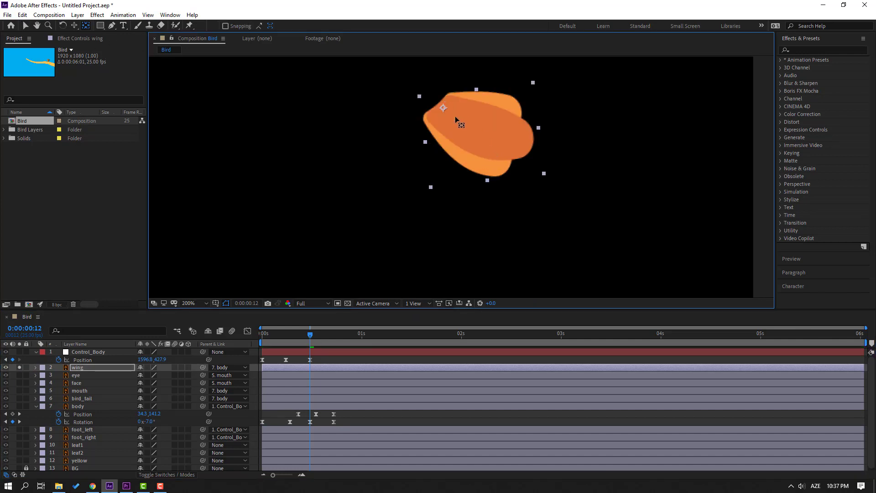
left_click(31, 32)
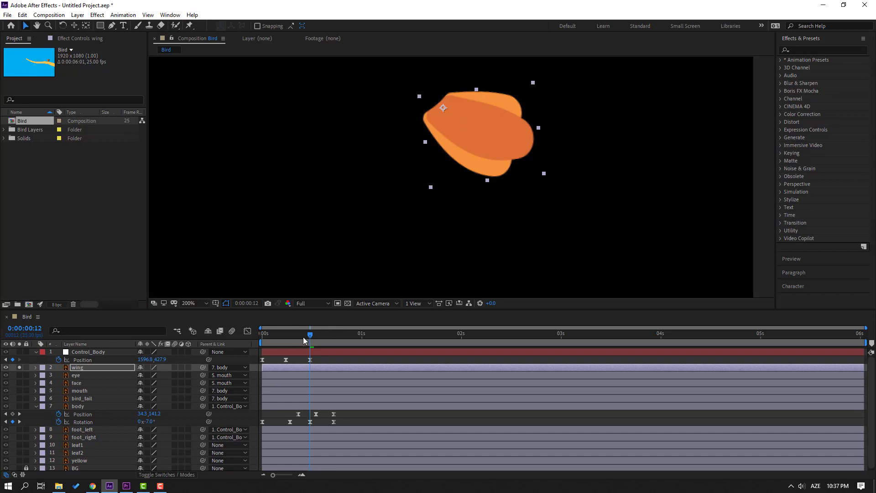
Keyframe wing Rotation from 22° to 1° at frame 18, eased in and out.
key("r")
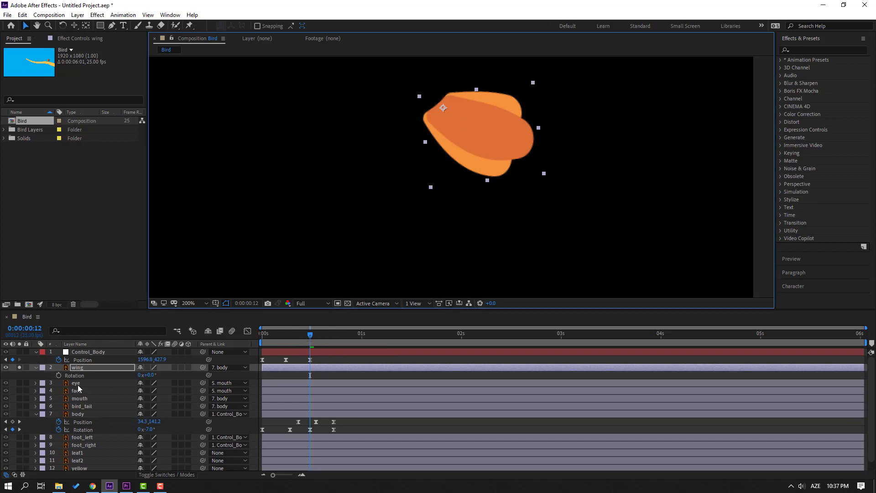
left_click(58, 375)
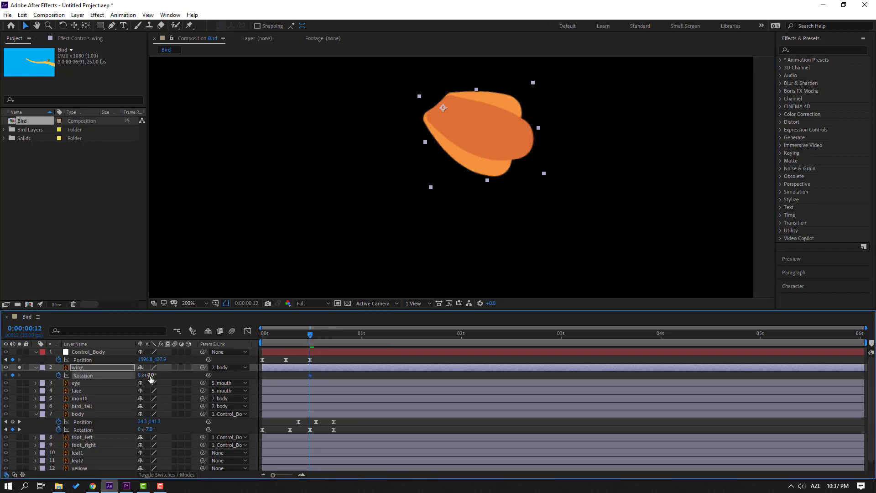
mouse_move(150, 379)
left_mouse_down()
mouse_move(159, 382)
mouse_move(133, 377)
left_mouse_up()
key("Page_Down")
key("Page_Down")
key("Page_Down")
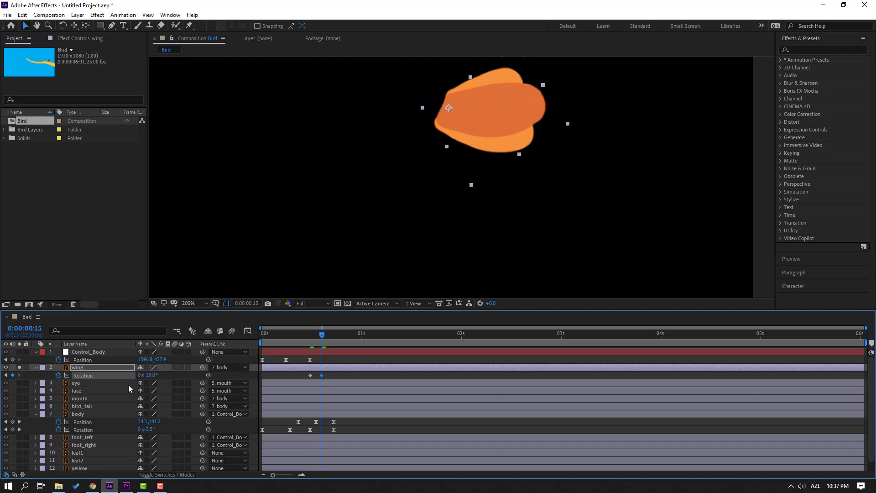
key("Page_Down")
key("Page_Down")
key("Page_Down")
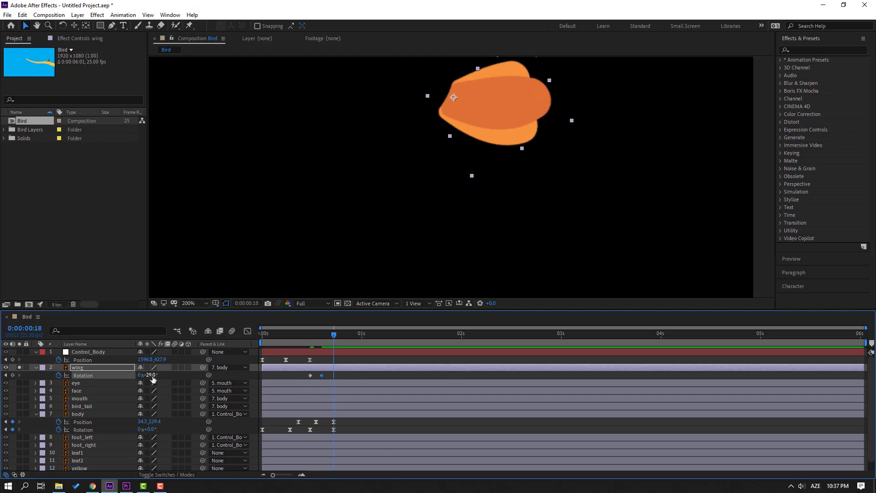
left_click_drag(162, 376, 175, 375)
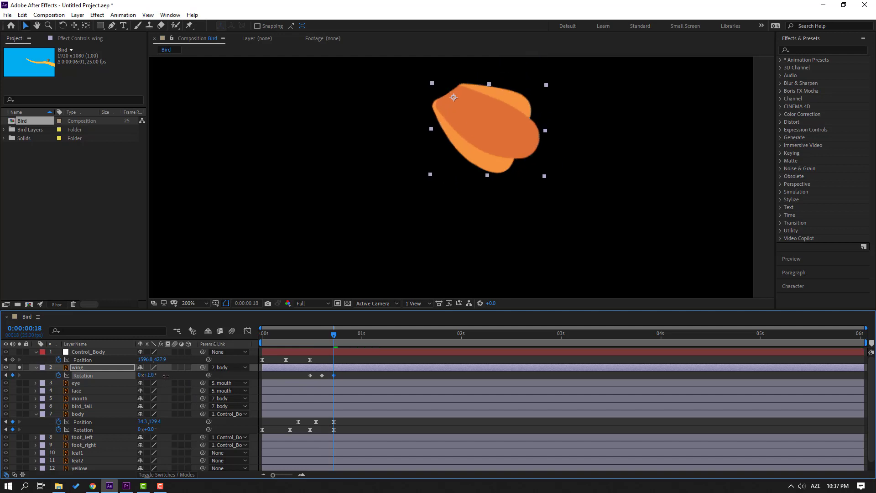
right_click(334, 376)
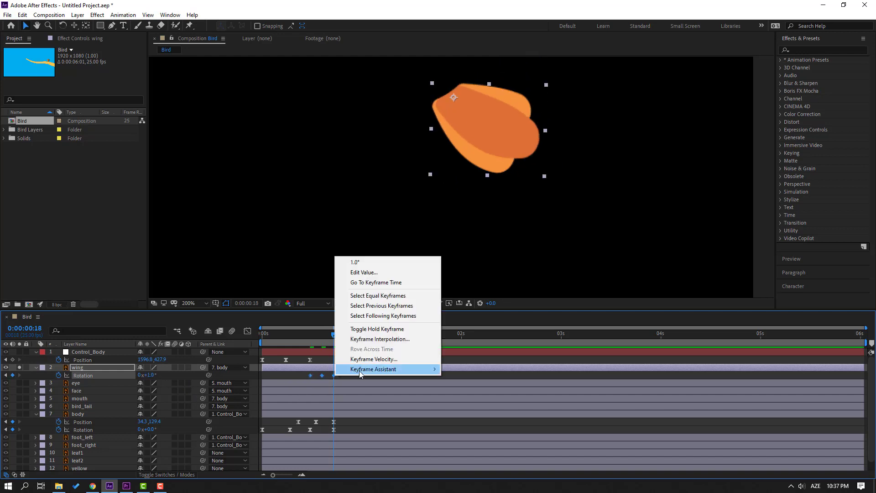
mouse_move(411, 369)
left_click(470, 400)
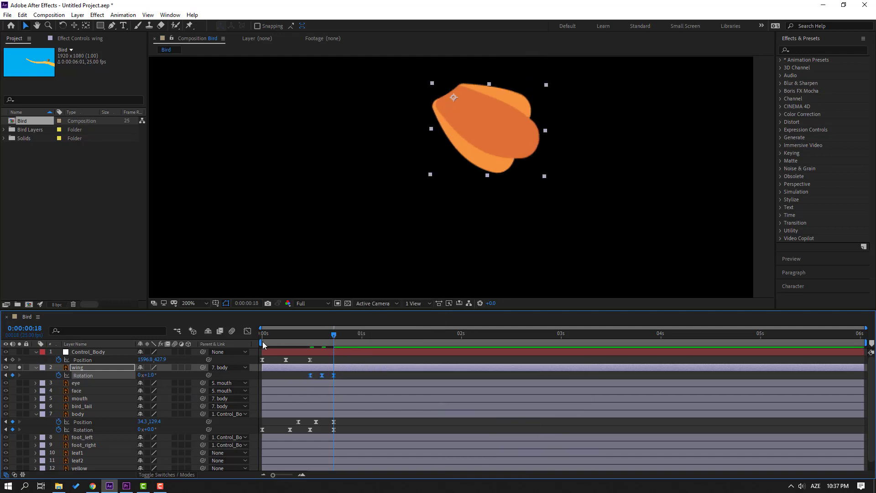
Paste repeated wing flap keyframes at frame 18 and shift them earlier.
left_click_drag(319, 339, 294, 338)
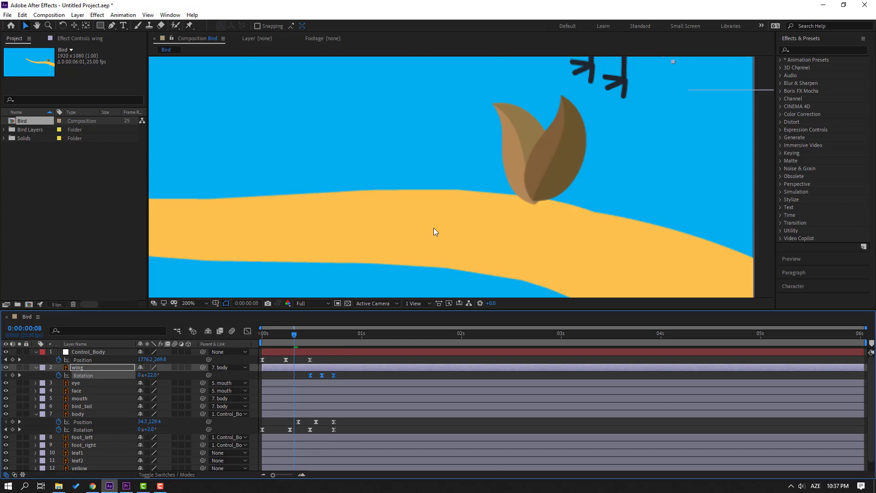
scroll(434, 228, "down", 2)
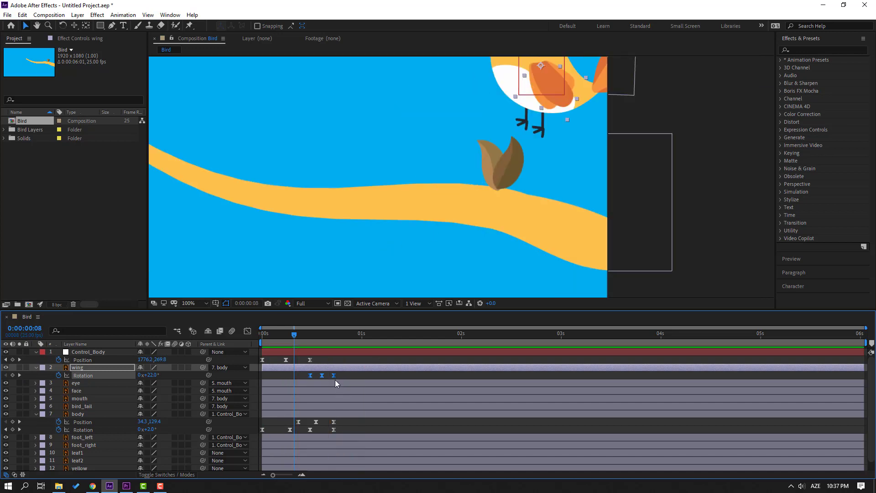
left_click_drag(343, 376, 310, 403)
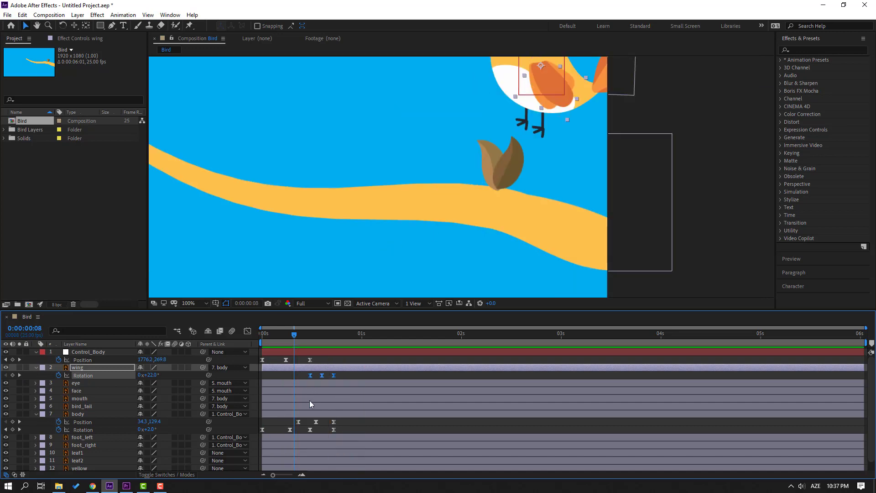
left_click(334, 336)
key("ctrl+v")
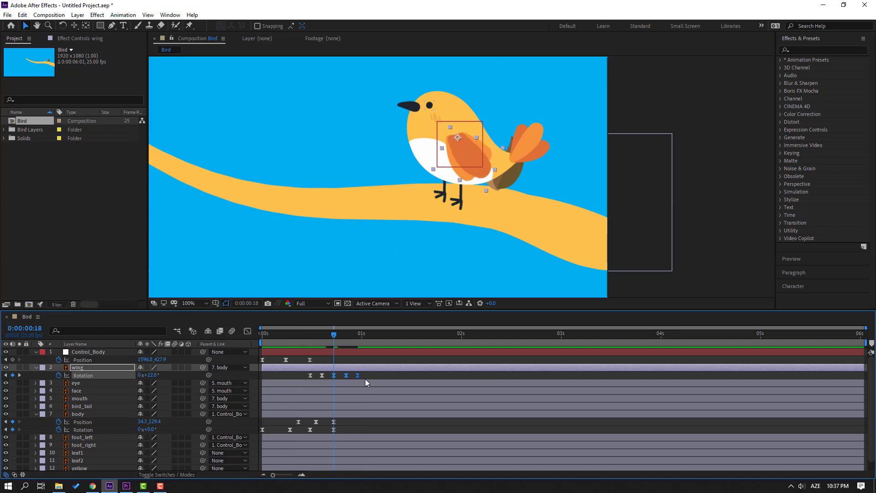
left_click_drag(365, 379, 262, 377)
Preview and retime the wing flap, shifting keys later and pulling the last one earlier.
scroll(395, 223, "down", 2)
key("space")
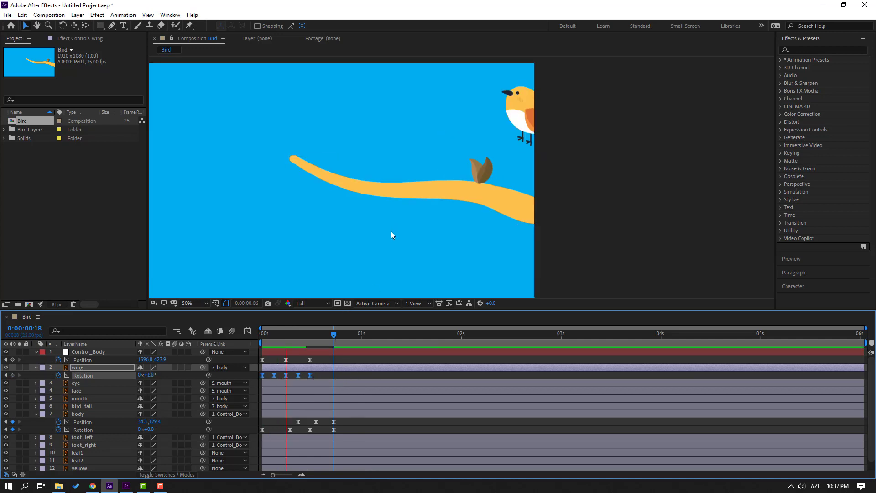
key("space")
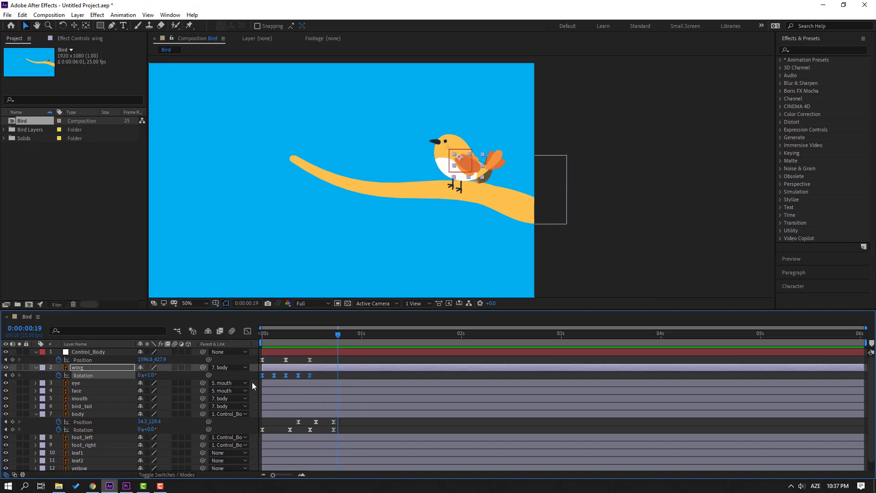
left_click_drag(298, 375, 349, 375)
key("space")
key("space")
key("space")
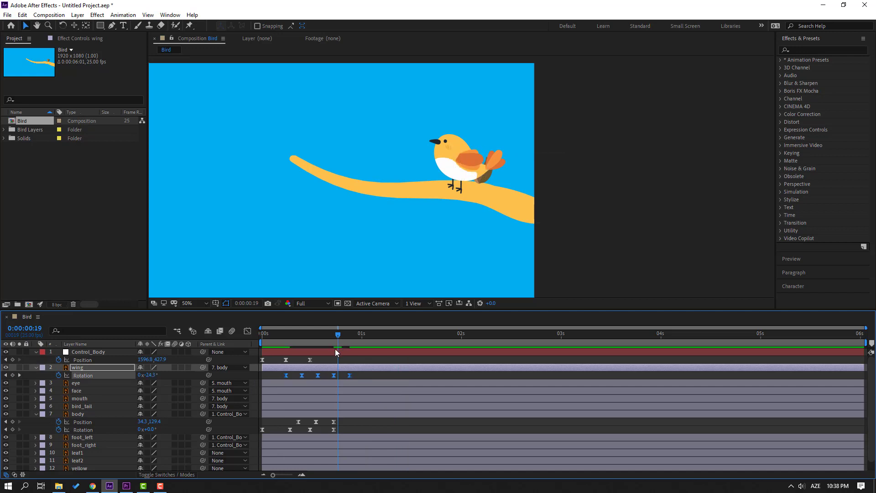
key("space")
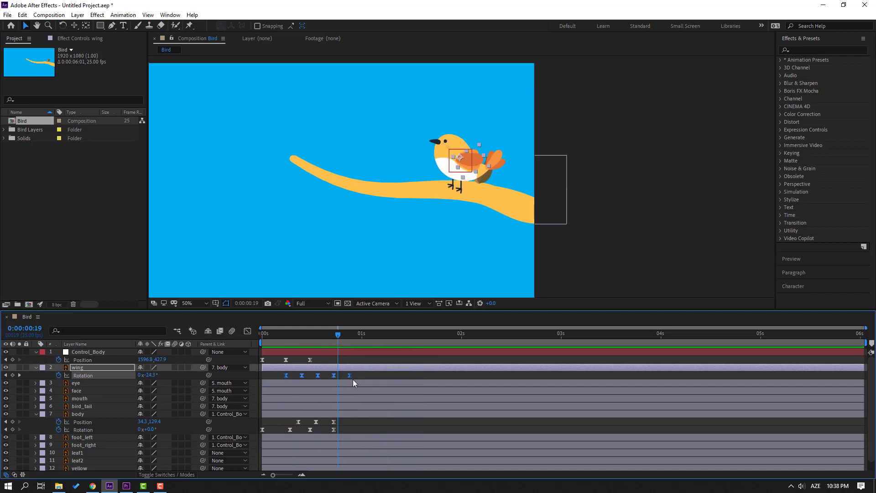
left_click_drag(349, 377, 346, 377)
key("space")
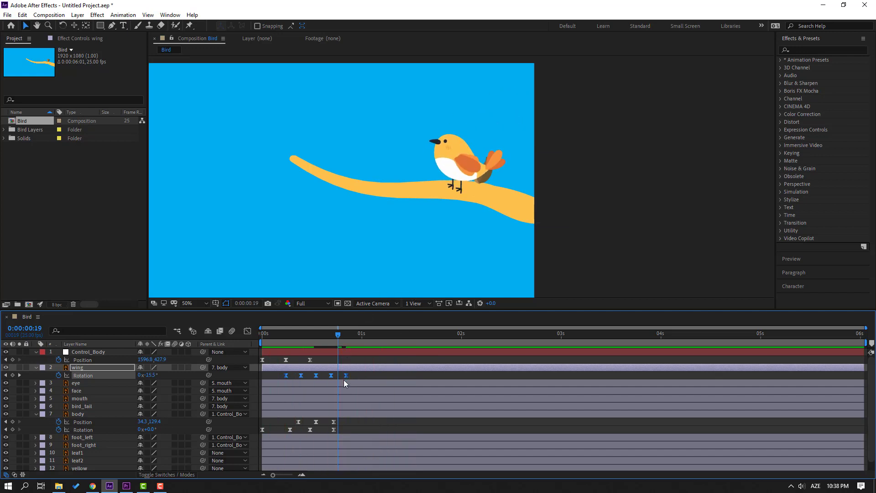
Pull the wing's last Rotation keyframe two frames earlier, preview, and zoom back to 50%.
key("space")
left_click_drag(346, 376, 342, 377)
key("space")
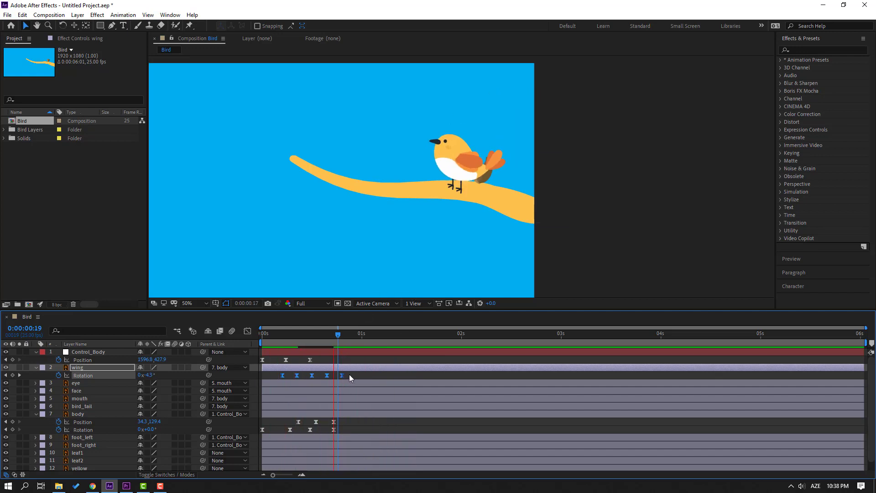
key("space")
left_click_drag(343, 377, 334, 377)
key("space")
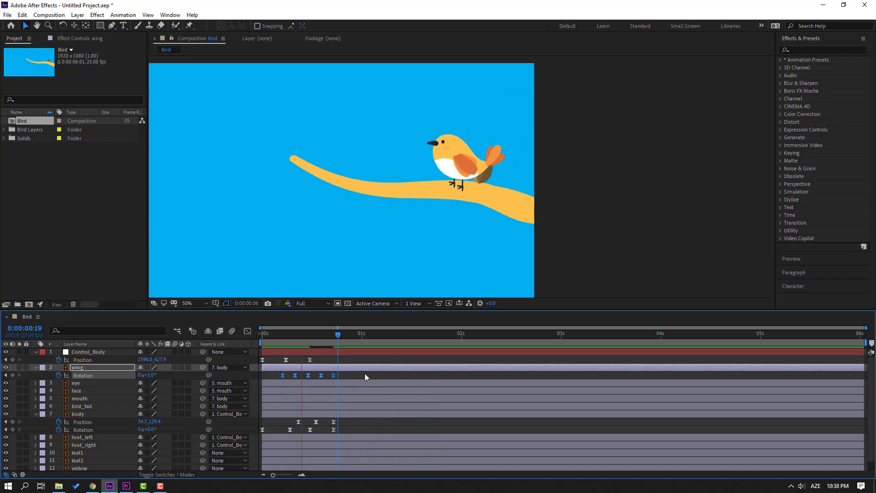
key("comma")
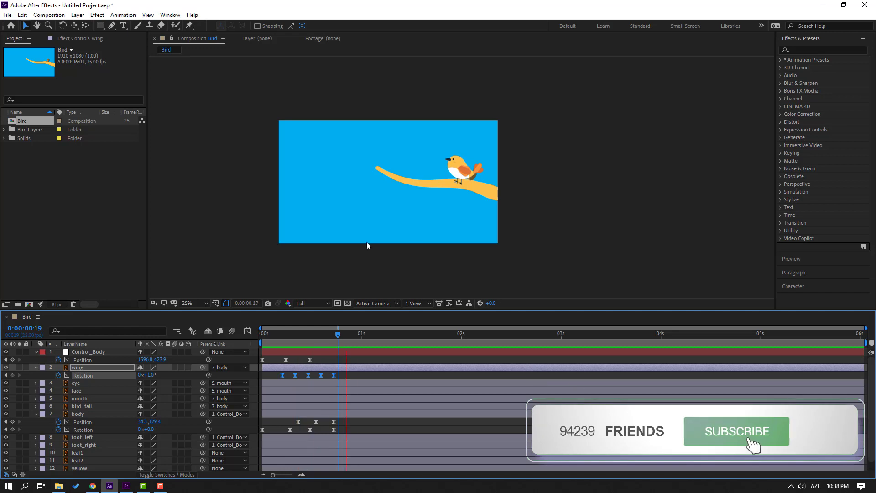
key("period")
Enable Motion Blur on the wing layer and the composition, then preview it.
left_click(335, 336)
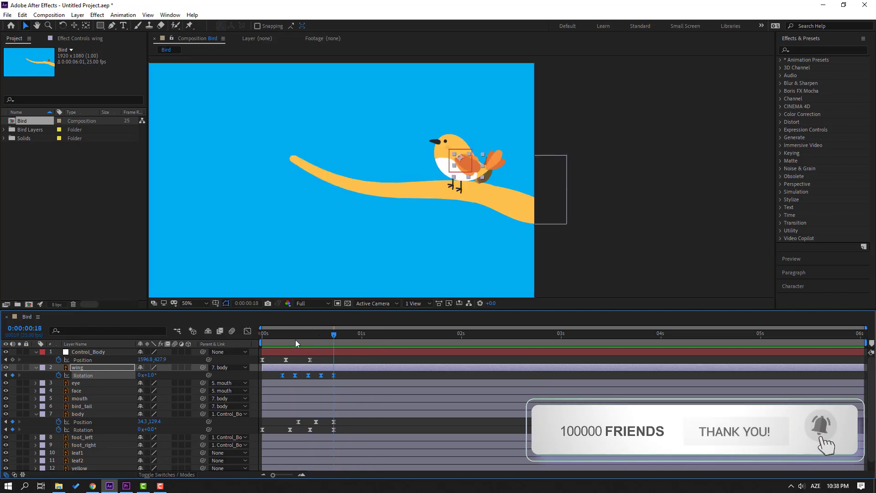
left_click(175, 367)
left_click(231, 331)
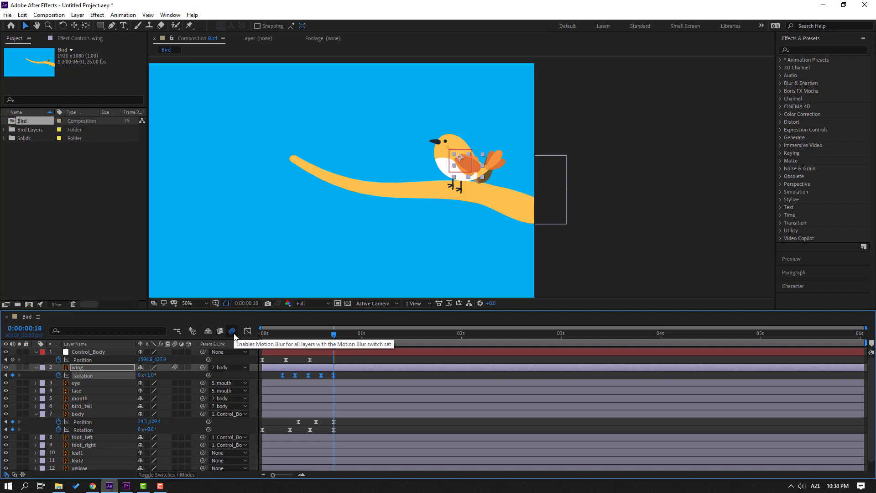
key("space")
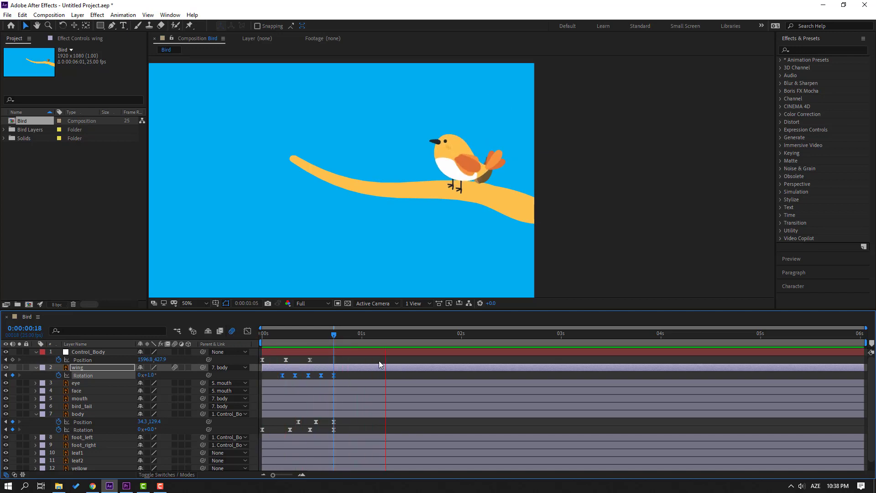
key("space")
Shift all five wing Rotation keyframes slightly earlier and check the pose.
left_click_drag(333, 377, 329, 376)
key("space")
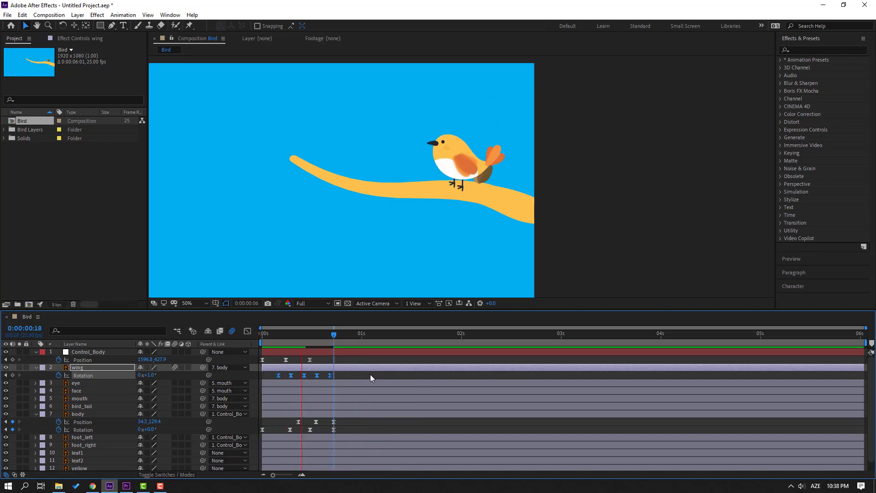
key("space")
left_click_drag(316, 333, 385, 340)
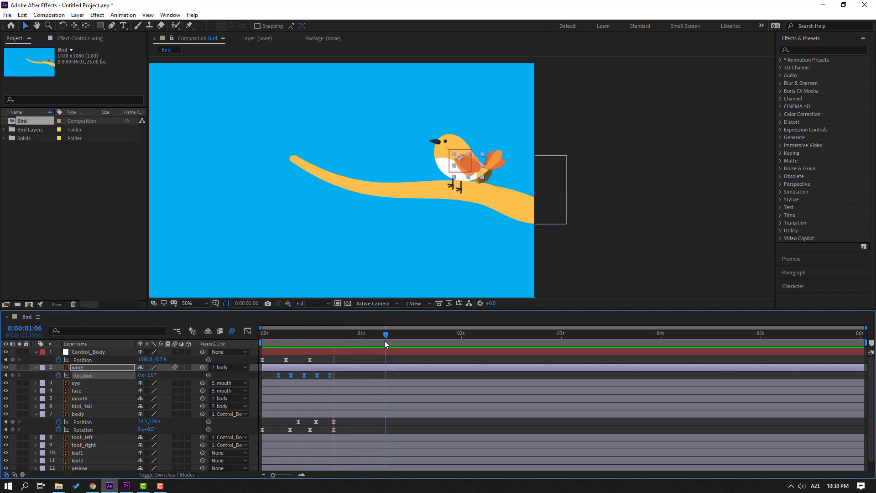
Key Control_Body Position for the hop: start at 1:06, land left at 1:21, peak at 1:13.
left_click(12, 360)
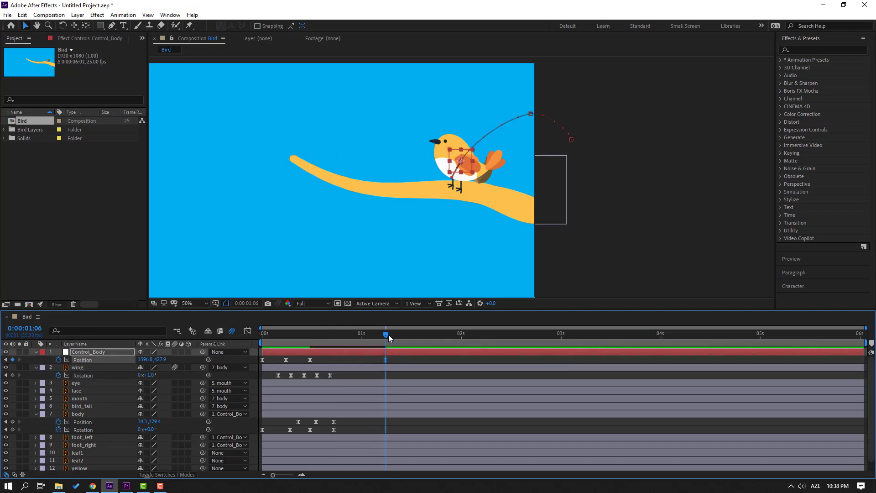
left_click_drag(388, 335, 447, 334)
left_click_drag(151, 360, 77, 368)
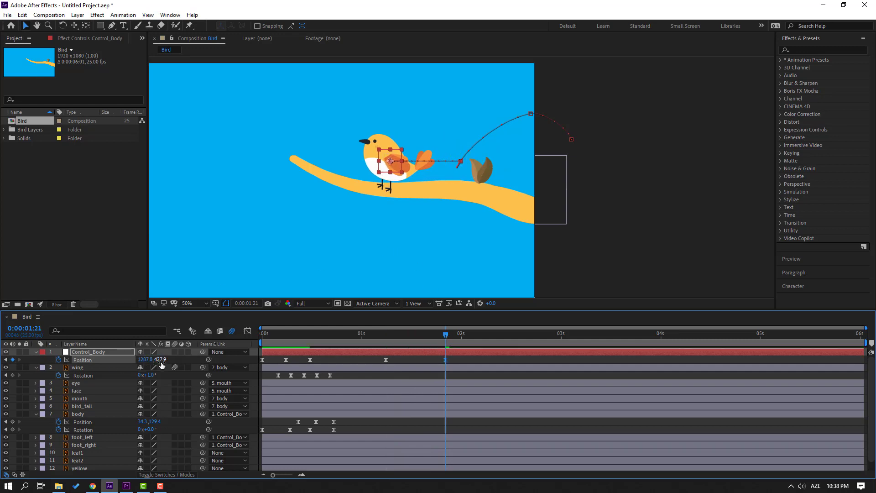
left_click_drag(157, 360, 137, 361)
left_click_drag(440, 343, 413, 344)
left_click_drag(162, 363, 115, 367)
Preview the hop and select the first hop's Position keyframes.
mouse_move(382, 337)
left_mouse_down()
mouse_move(458, 336)
mouse_move(365, 339)
left_mouse_up()
key("space")
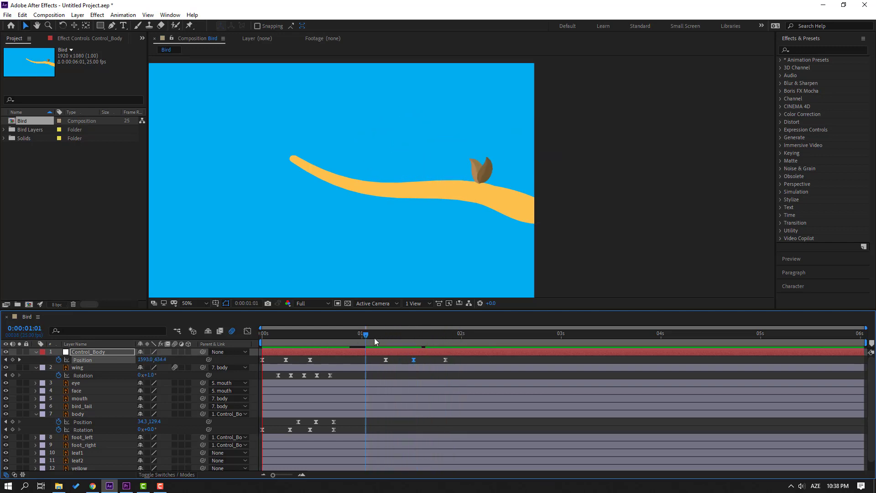
key("space")
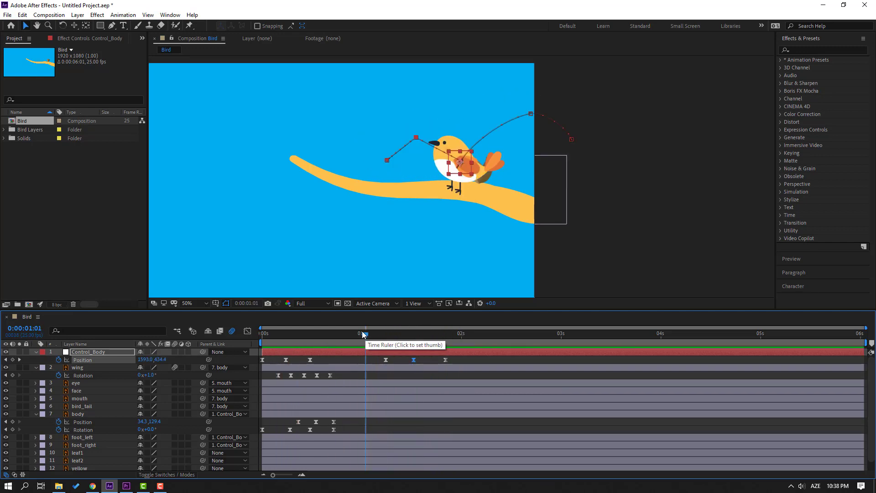
left_click_drag(402, 332, 298, 361)
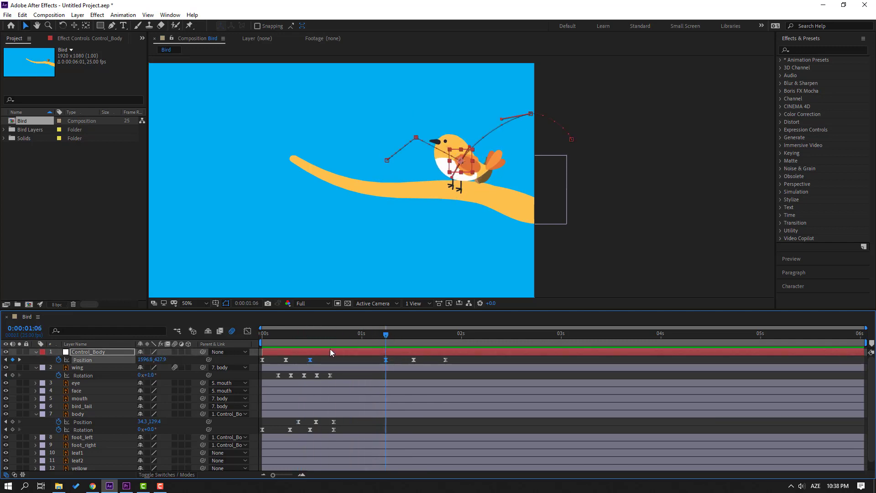
mouse_move(327, 333)
left_mouse_down()
mouse_move(351, 333)
mouse_move(314, 333)
left_mouse_up()
left_click(381, 337)
Set the selected Position keyframes' Spatial Interpolation to Linear.
right_click(311, 359)
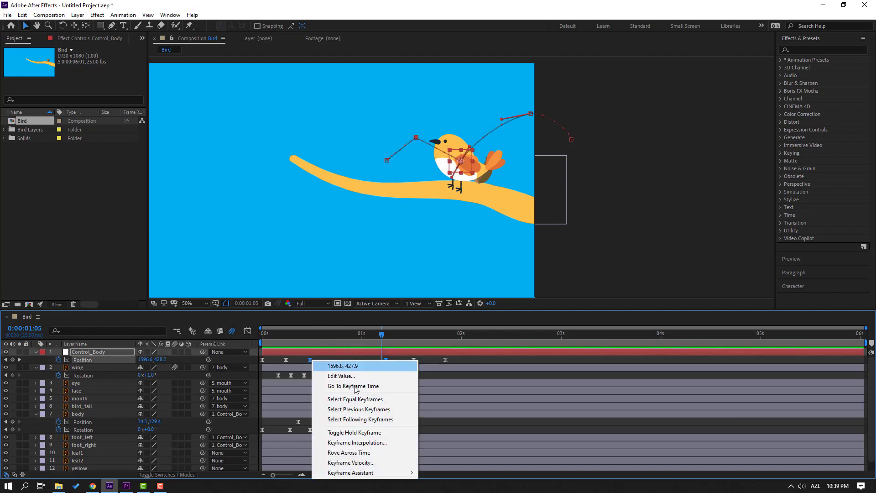
left_click(390, 444)
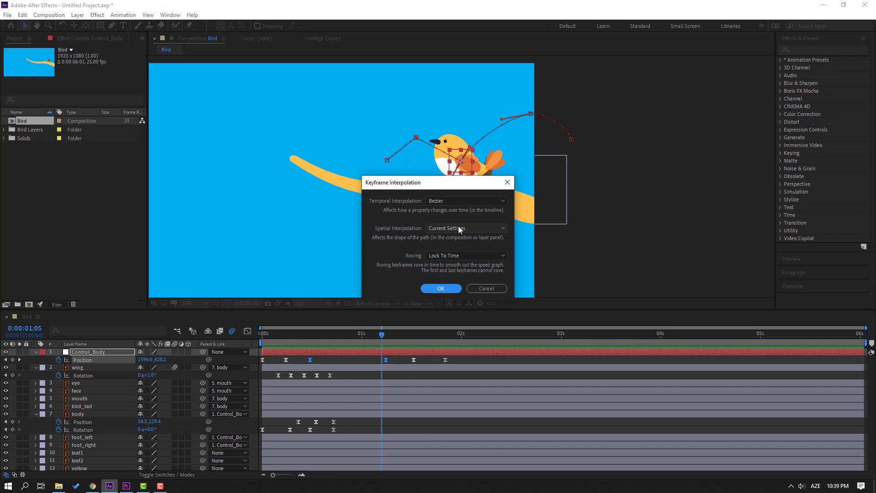
left_click(464, 228)
left_click(442, 255)
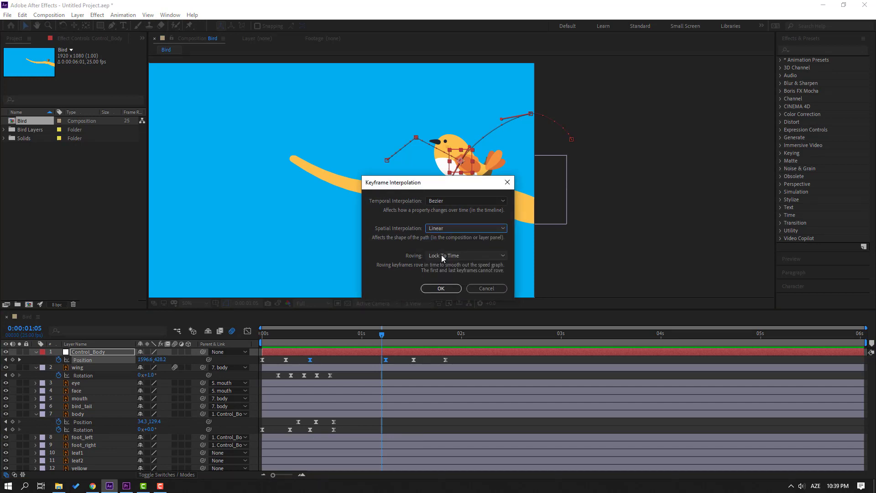
left_click(446, 290)
Preview the hop and move the second hop's keyframes slightly later.
left_click_drag(355, 338, 320, 338)
key("space")
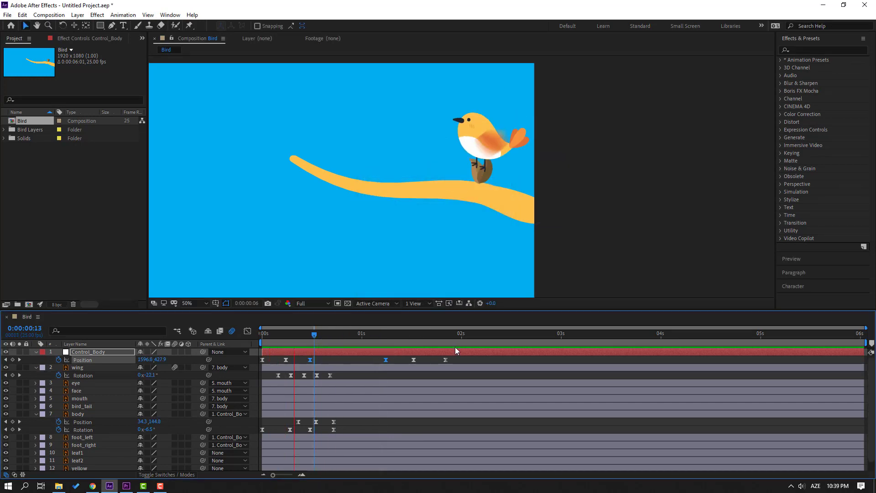
left_click(354, 335)
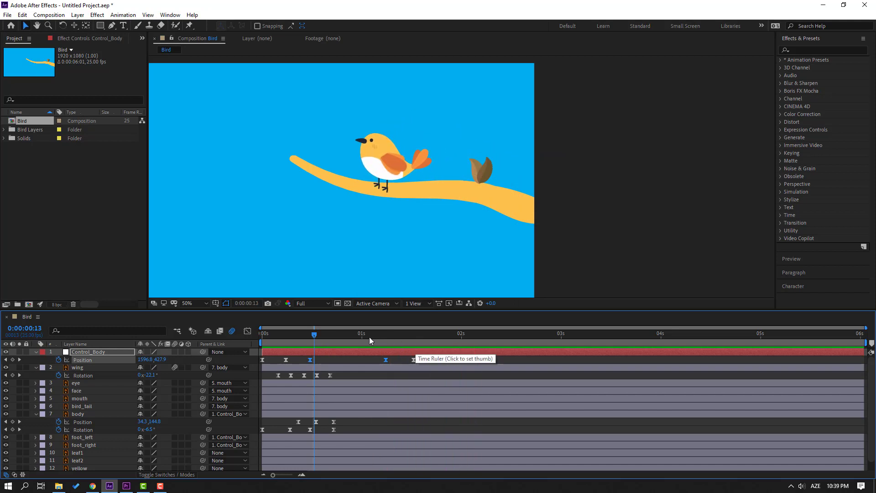
left_click_drag(453, 361, 402, 357)
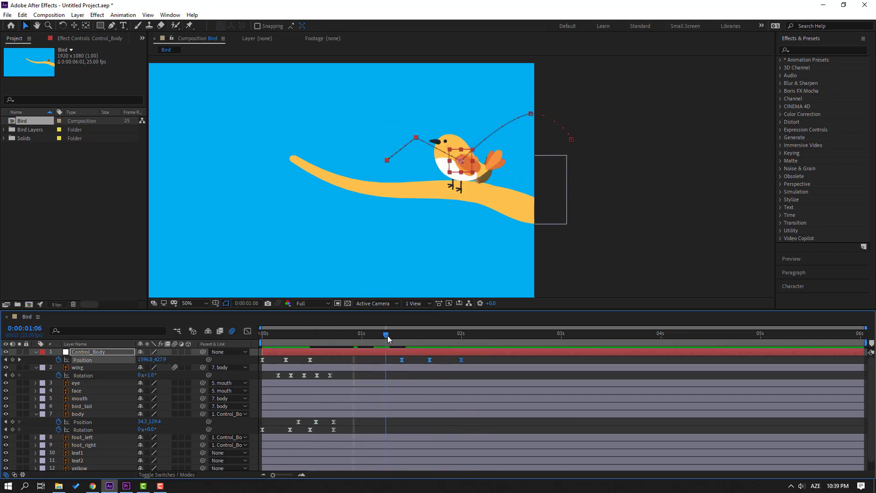
key("Page_Up")
Add a body Position keyframe and paste the three-key bounce at the hop start (1:05).
left_click(80, 414)
left_click(13, 422)
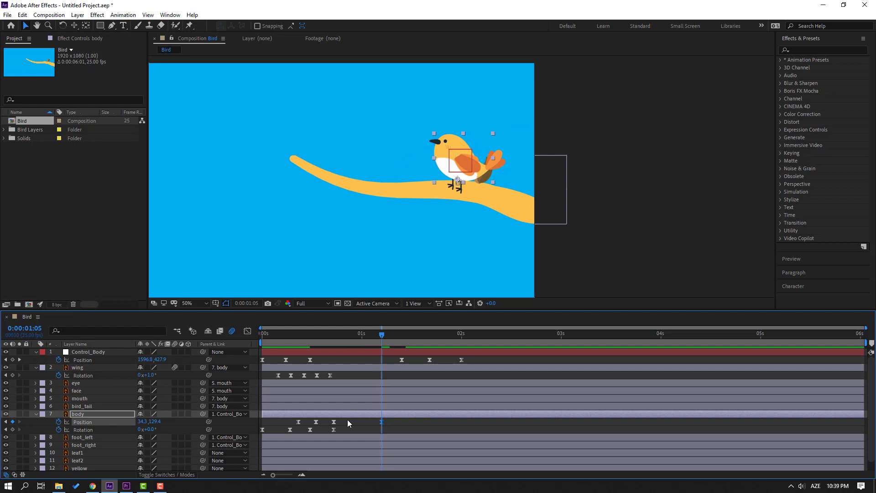
left_click_drag(348, 420, 283, 424)
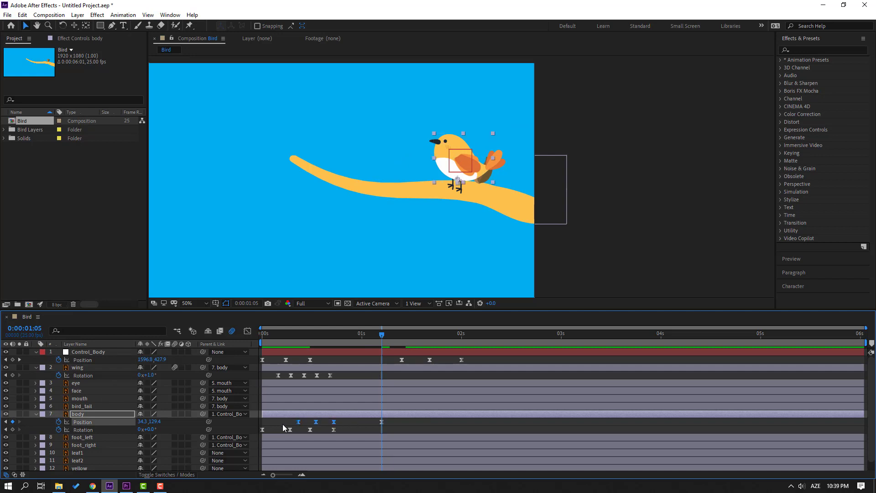
left_click(381, 422)
key("ctrl+v")
left_click_drag(355, 336, 450, 340)
key("space")
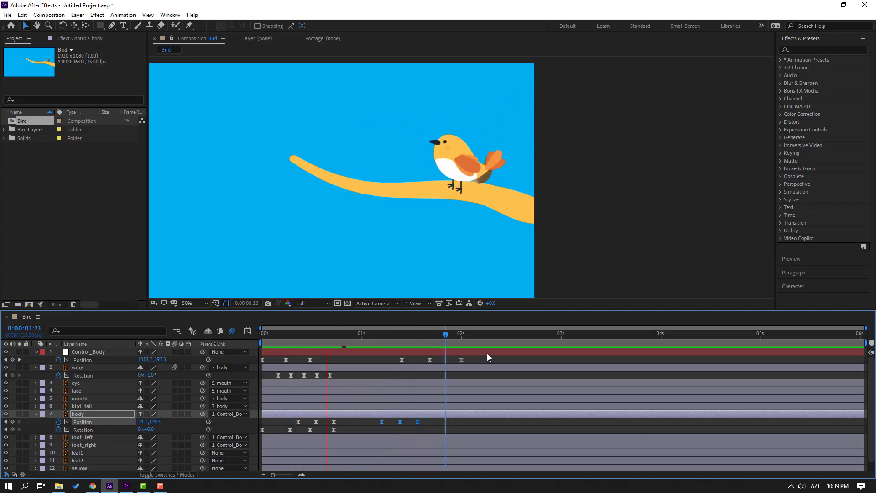
Paste the body bounce at the two-second landing and nudge it slightly earlier.
left_click_drag(379, 340, 462, 338)
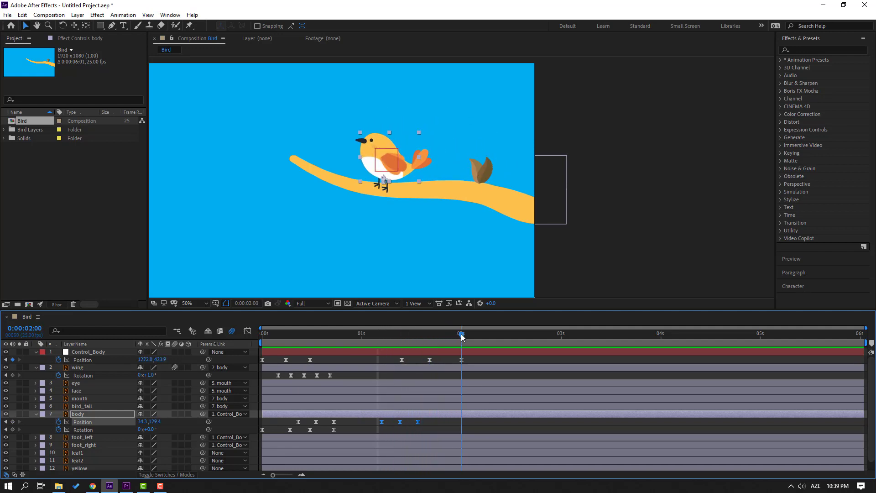
left_click(461, 360)
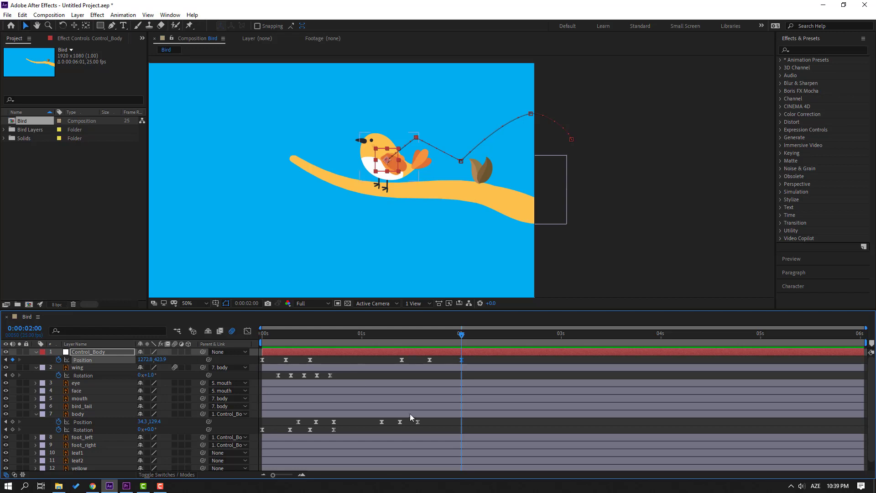
left_click_drag(425, 428, 369, 433)
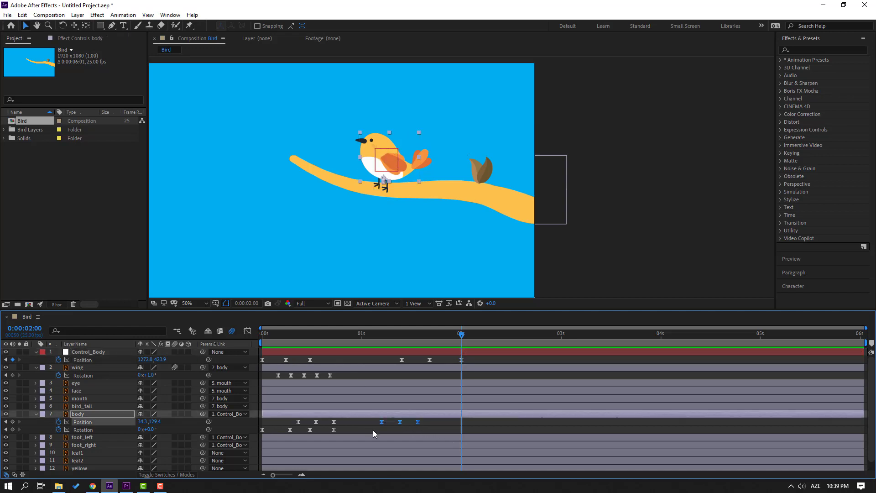
key("ctrl+v")
left_click_drag(456, 344, 509, 351)
left_click_drag(479, 423, 469, 423)
key("space")
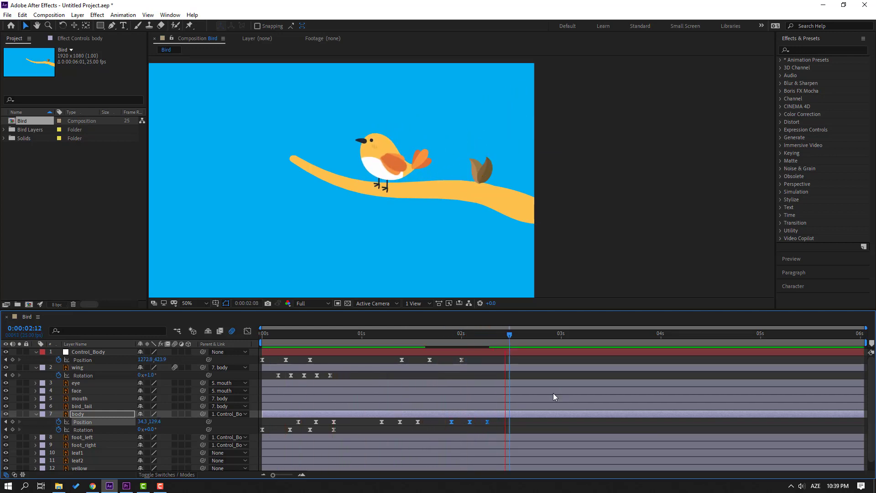
key("space")
left_click_drag(395, 336, 400, 364)
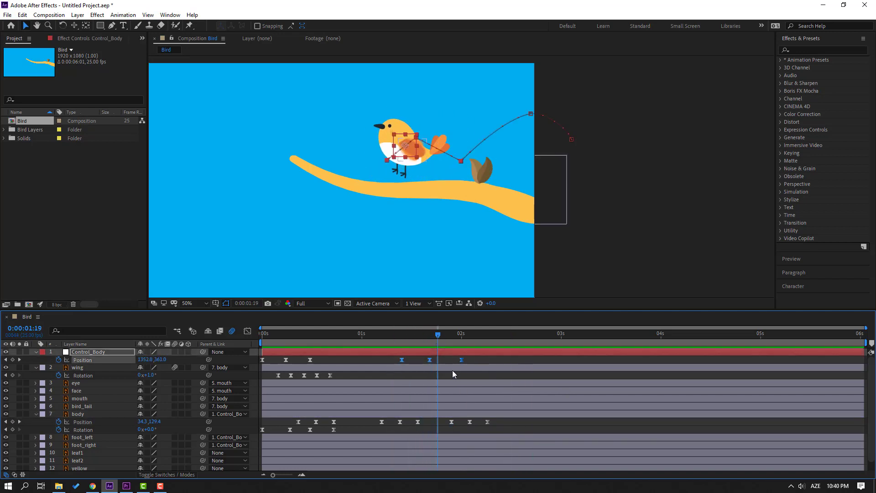
Pull the hop's landing key earlier, set the work area after 1 second, and select the last three bounce keys.
left_click_drag(453, 360, 441, 362)
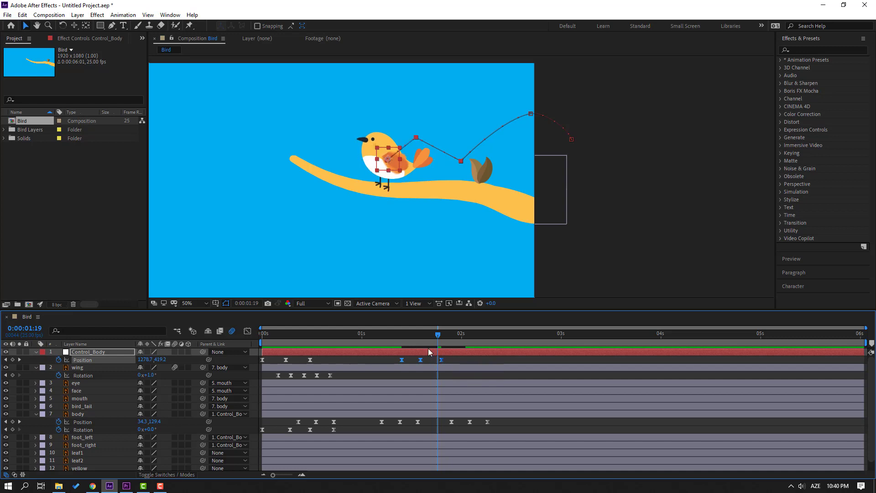
left_click_drag(264, 349, 382, 349)
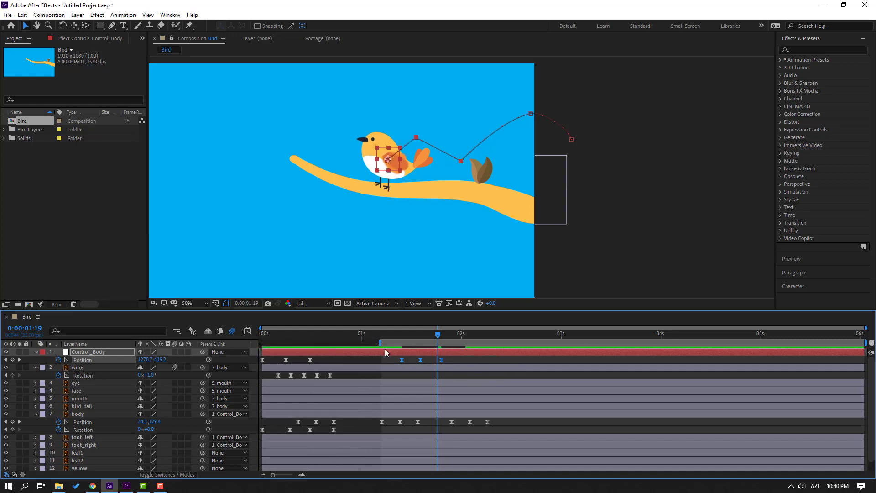
key("space")
key("space")
key("space")
key("space")
left_click(469, 421)
left_click_drag(498, 414, 450, 423)
key("space")
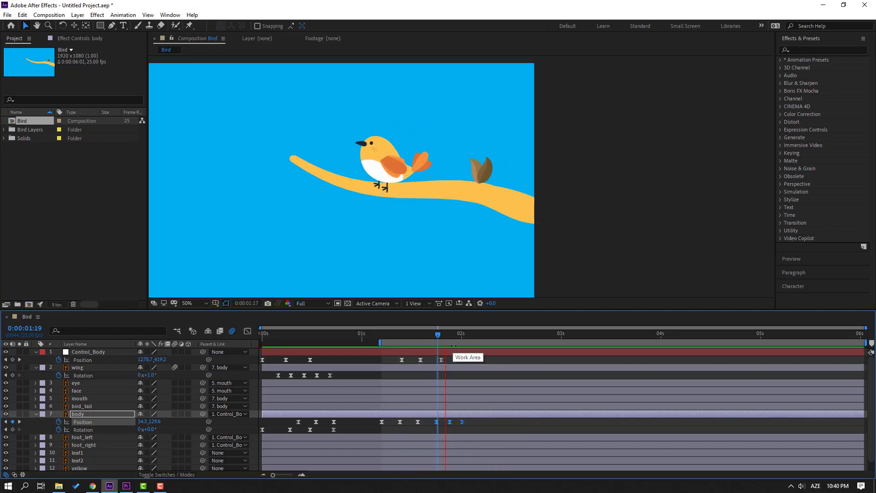
Start body Rotation keys at 1:05, tilting to -19° at 1:10 then +9°.
left_click(377, 335)
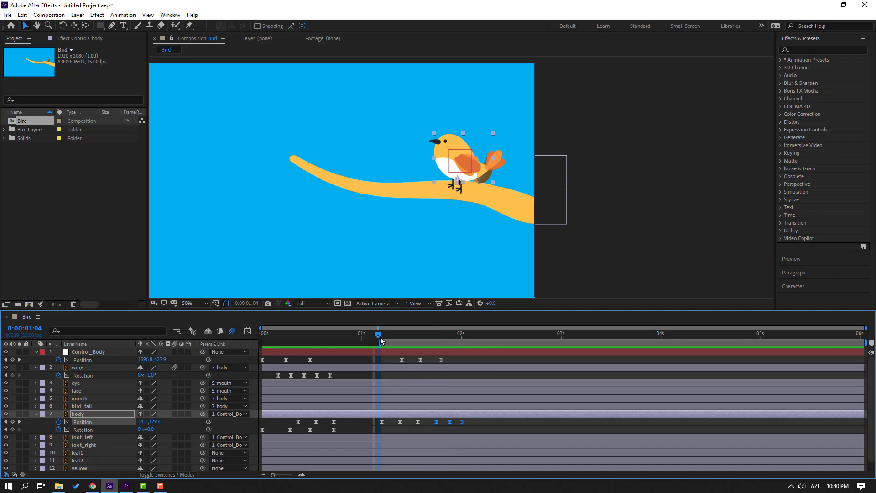
left_click(381, 337)
left_click(71, 414)
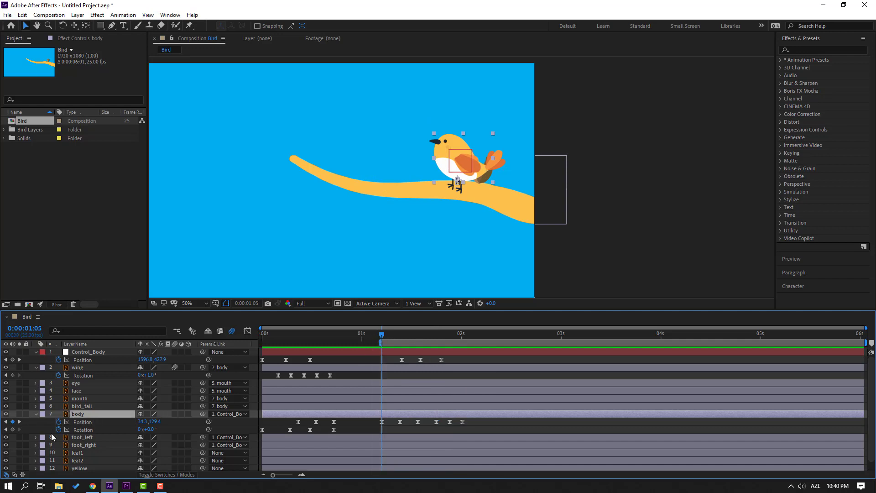
left_click(13, 430)
left_click_drag(383, 334, 401, 341)
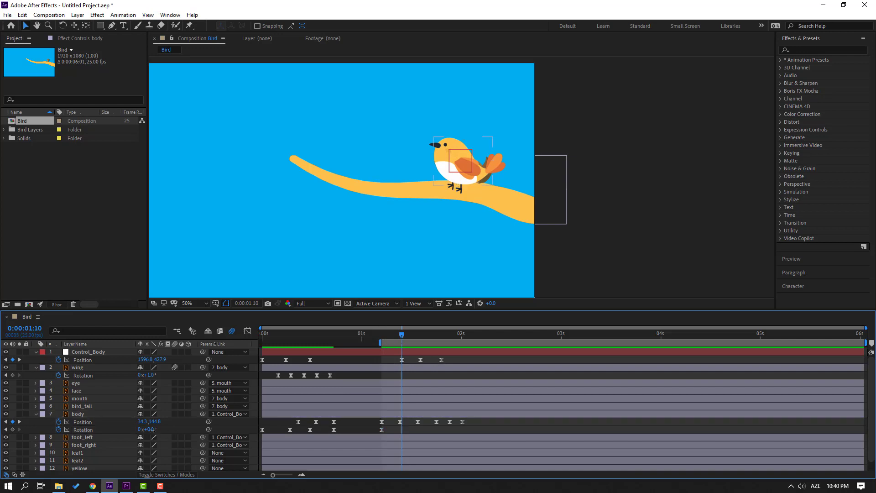
left_click_drag(145, 430, 139, 430)
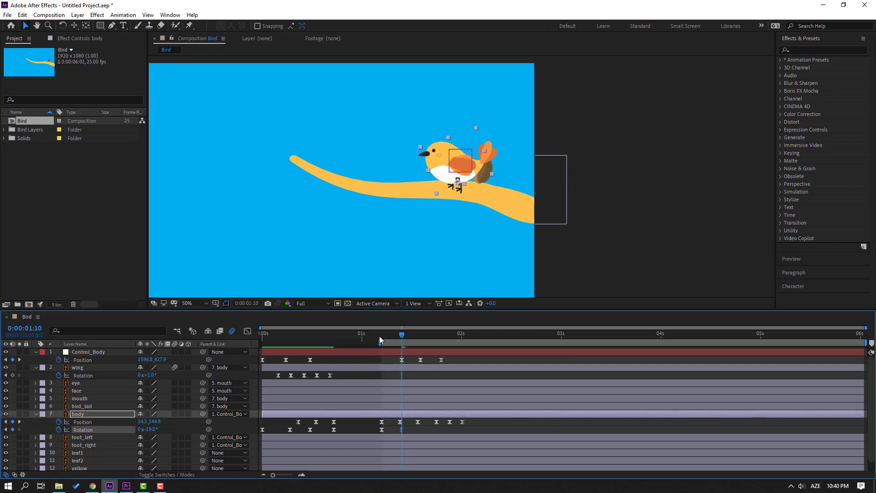
left_click_drag(382, 335, 418, 340)
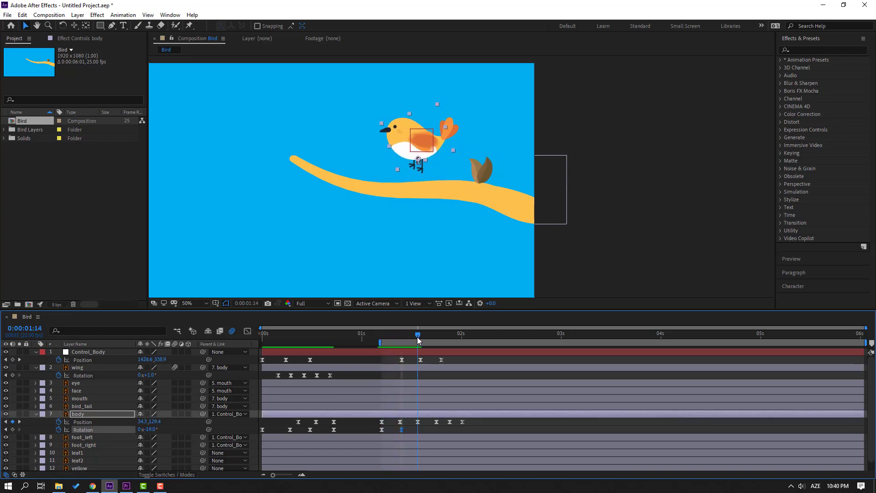
left_click_drag(147, 429, 160, 429)
Add body tilt keys of -21° at 1:18, -3° at 1:22 and 0° at 2:00.
left_click(276, 414)
left_click_drag(418, 335, 438, 337)
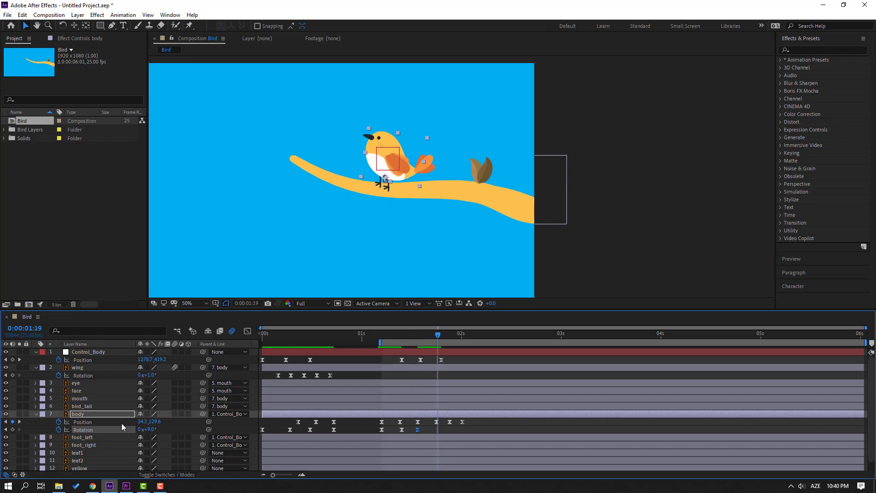
left_click_drag(150, 431, 137, 431)
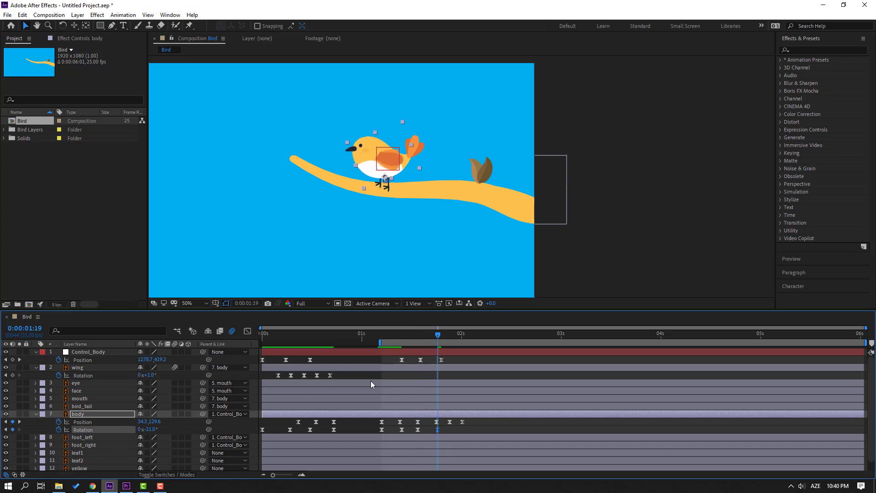
left_click_drag(442, 338, 449, 338)
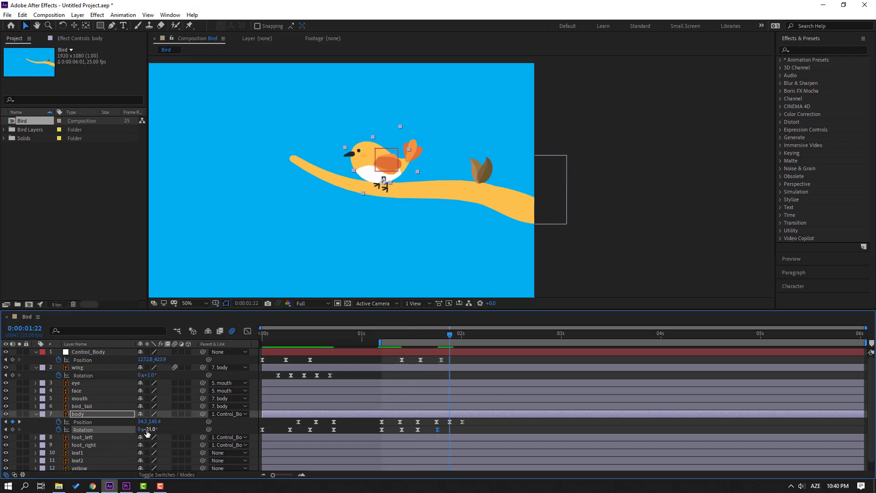
left_click_drag(147, 433, 160, 432)
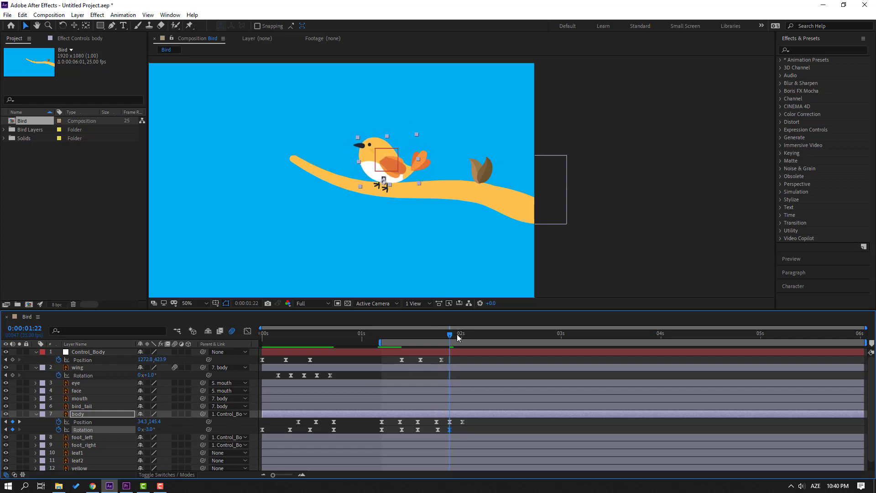
left_click_drag(458, 338, 462, 339)
left_click_drag(148, 429, 150, 429)
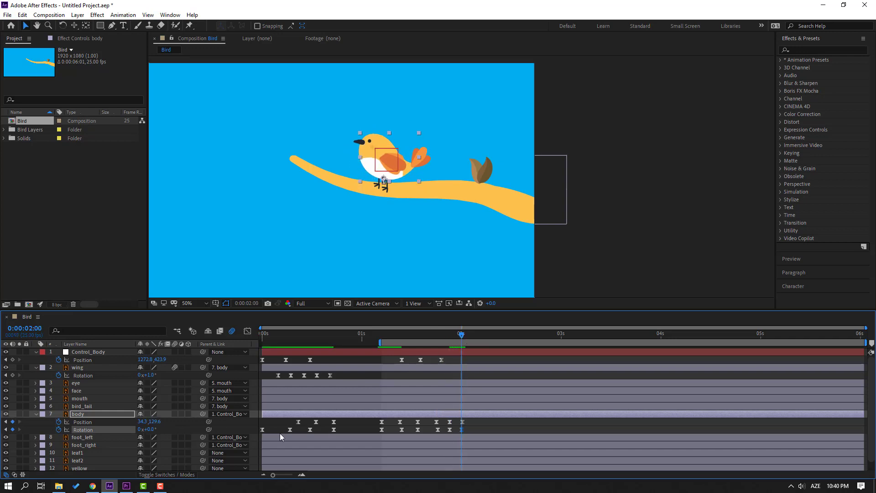
key("space")
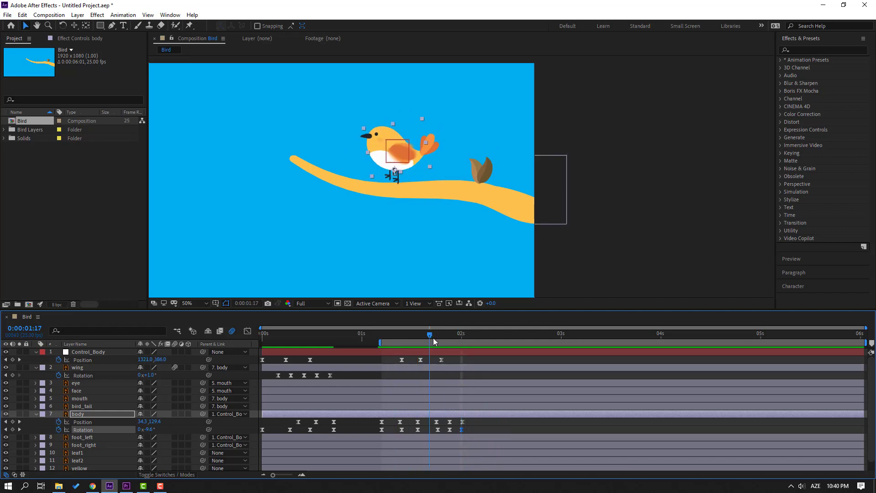
Delete the unwanted Rotation key at 1:07 and shift another one frame earlier.
left_click(389, 341)
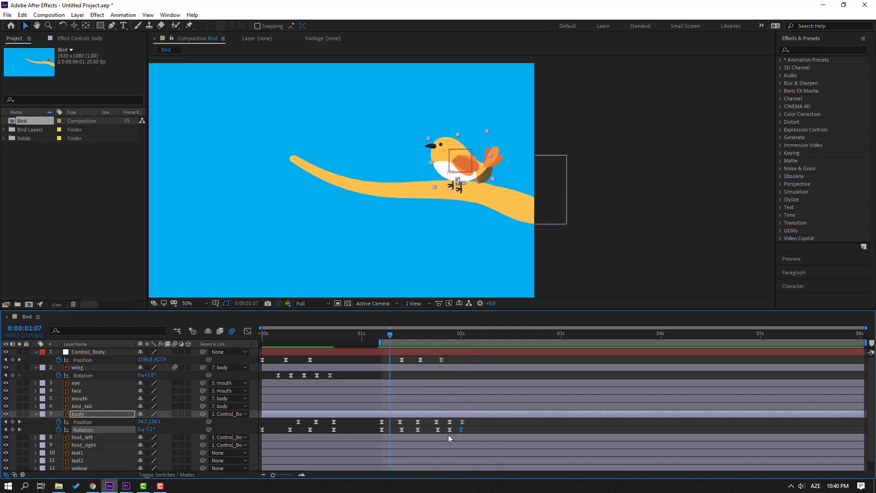
key("Delete")
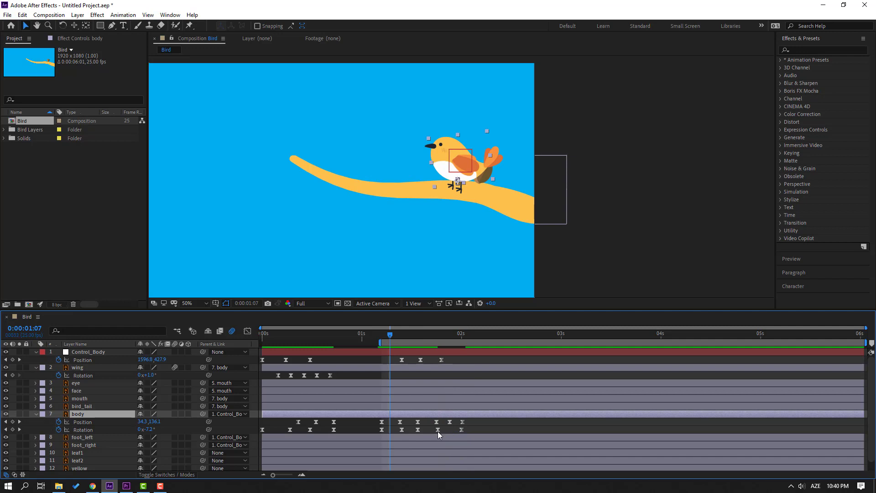
left_click_drag(439, 432, 435, 431)
key("space")
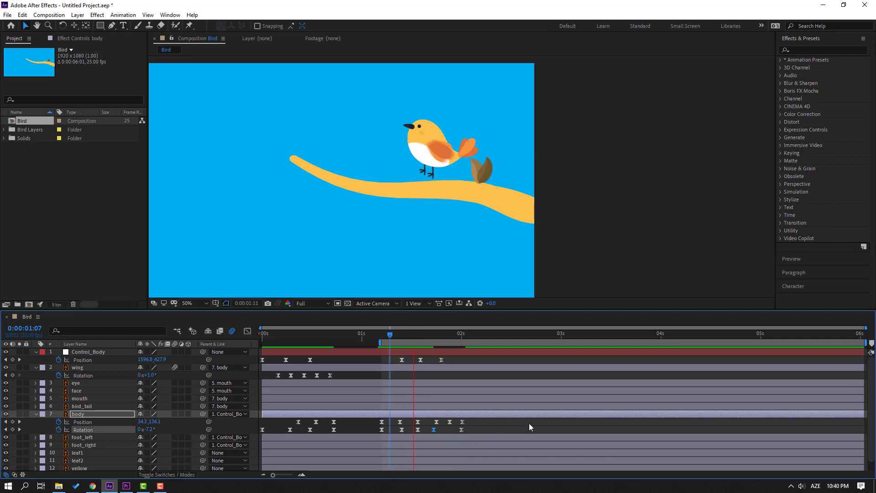
scroll(311, 236, "down", 2)
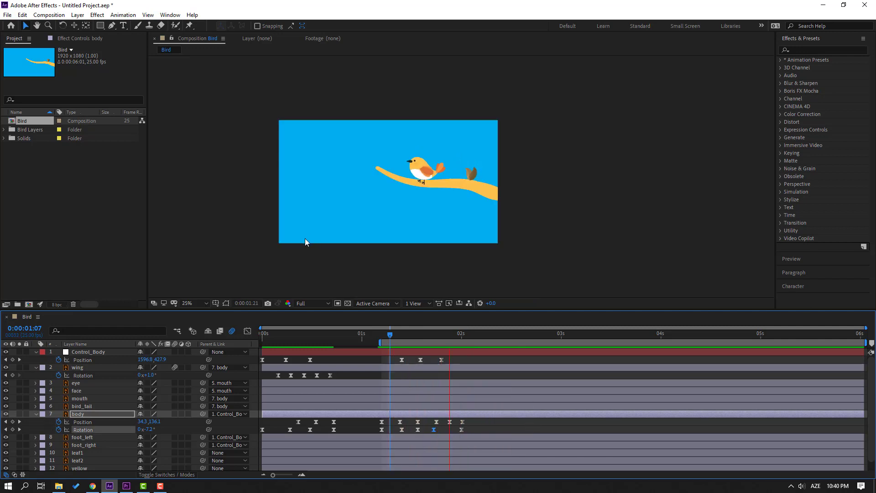
scroll(380, 236, "up", 2)
left_click(387, 340)
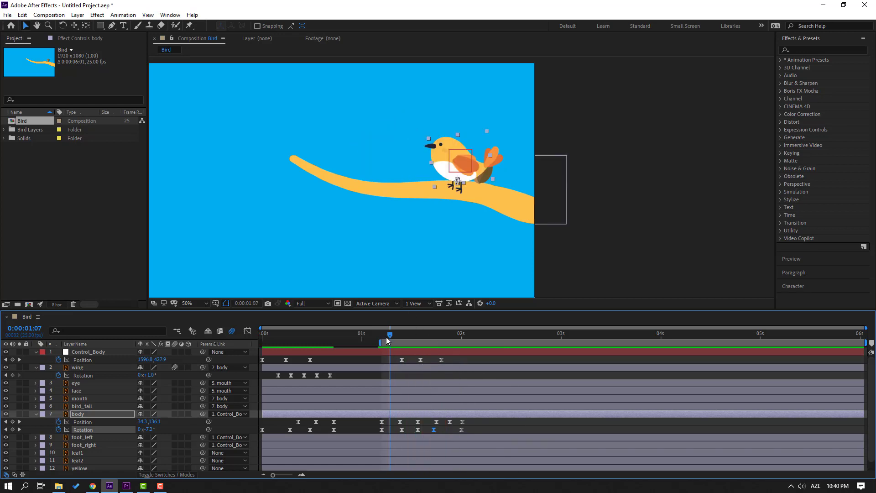
Reset the work area to the start and play back from frame 13 to 0:00:00:18.
left_click_drag(387, 340, 314, 341)
left_click_drag(379, 342, 186, 347)
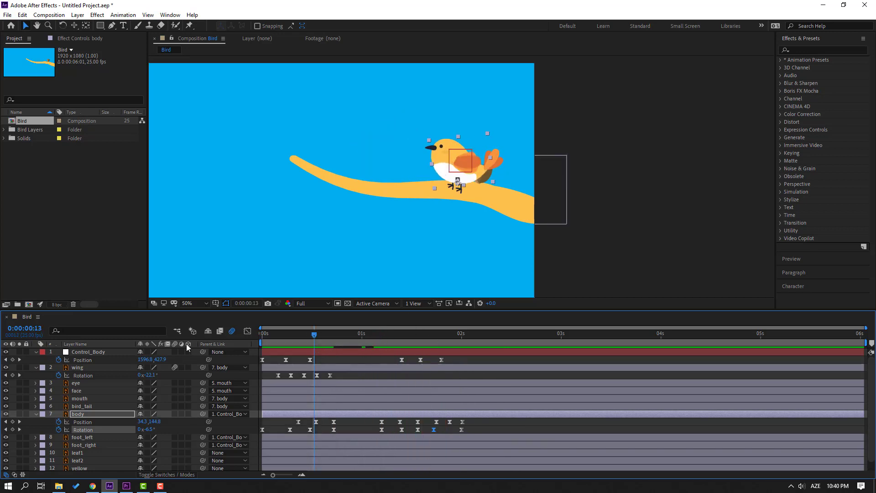
key("space")
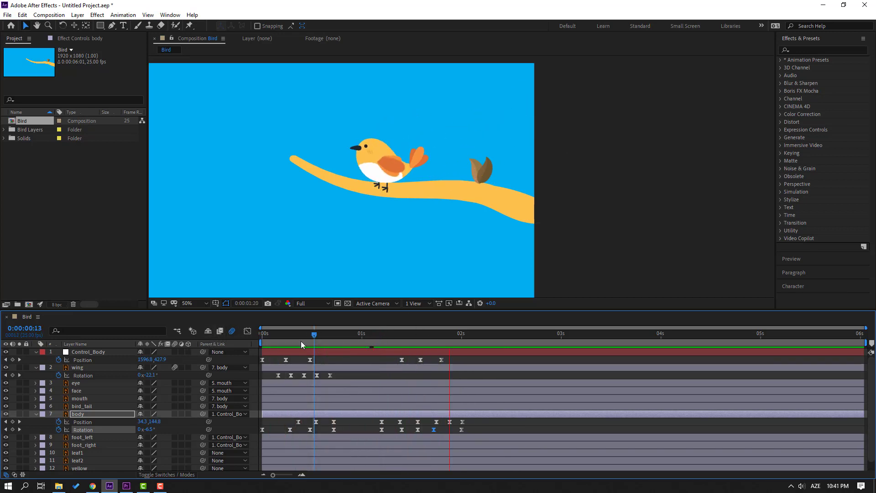
left_click_drag(314, 337, 334, 338)
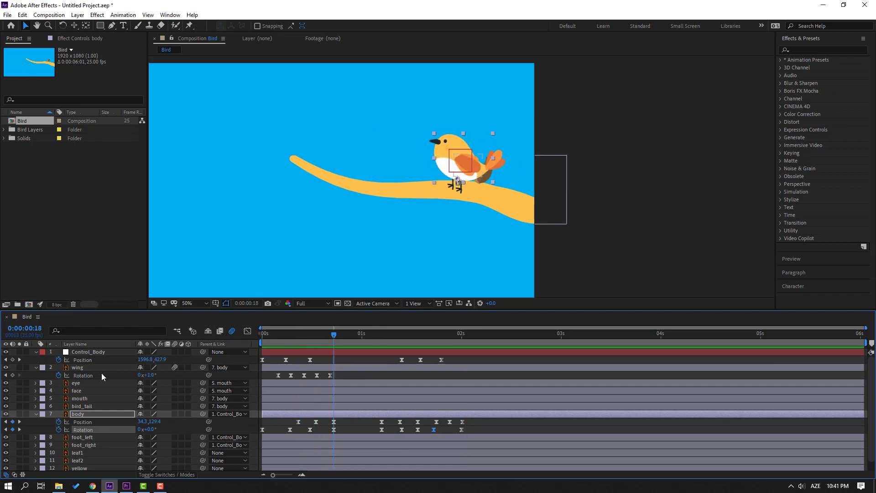
At 0:00:00:04, reveal the mouth layer's Position and Rotation and set starting keyframes for both.
left_click(78, 391)
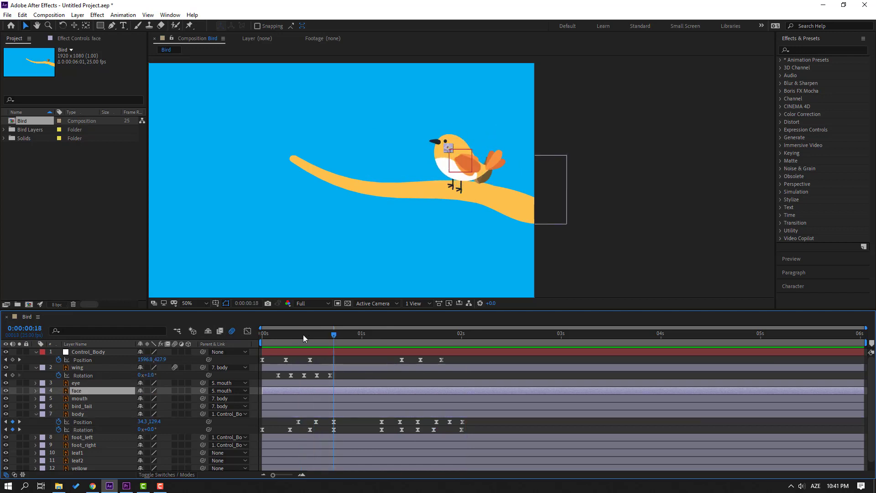
left_click_drag(303, 335, 278, 336)
left_click(80, 398)
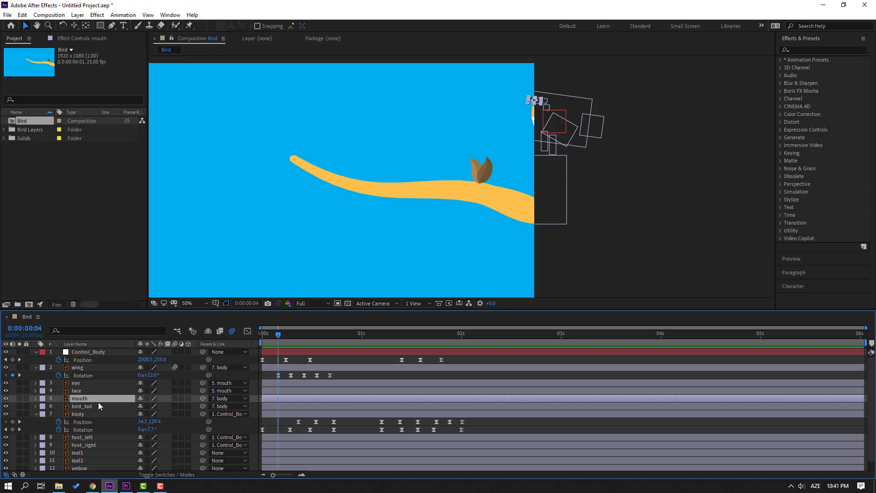
key("alt+shift+p")
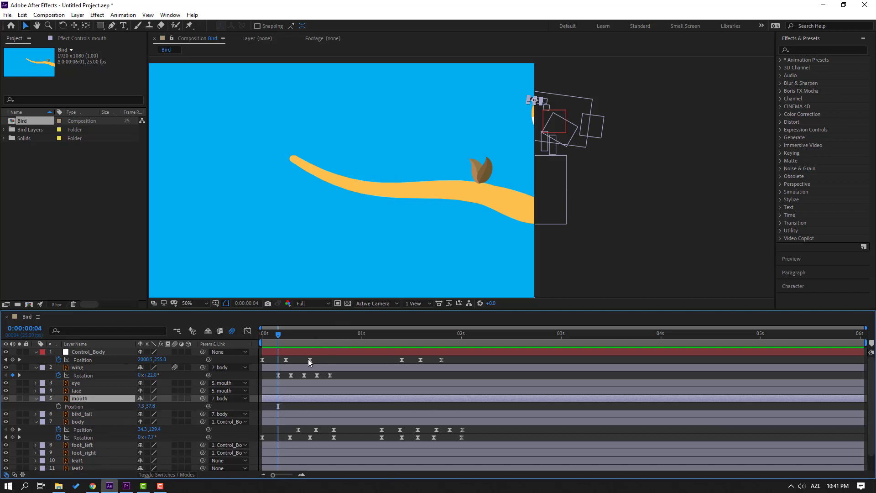
key("shift+r")
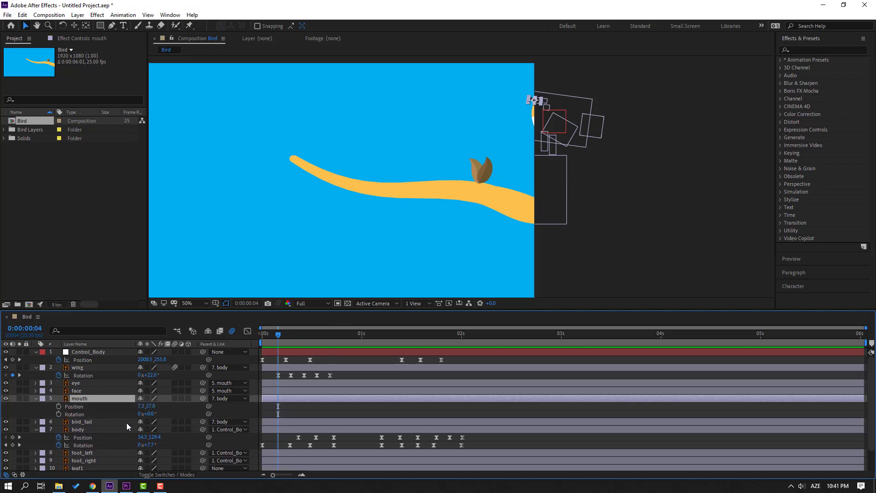
left_click(59, 407)
left_click(58, 413)
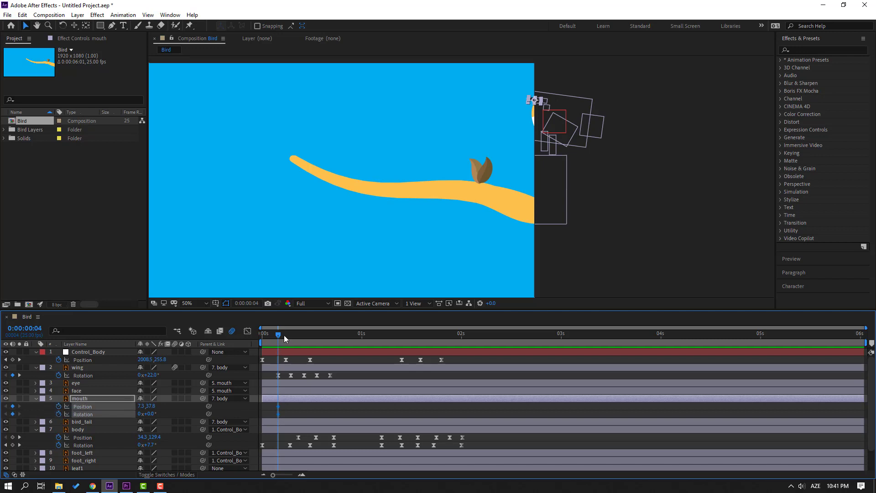
At 0:00:00:12, rotate the beak to -12° and shift it, then ease into the four mouth keyframes.
left_click_drag(284, 335, 309, 337)
scroll(442, 191, "up", 2)
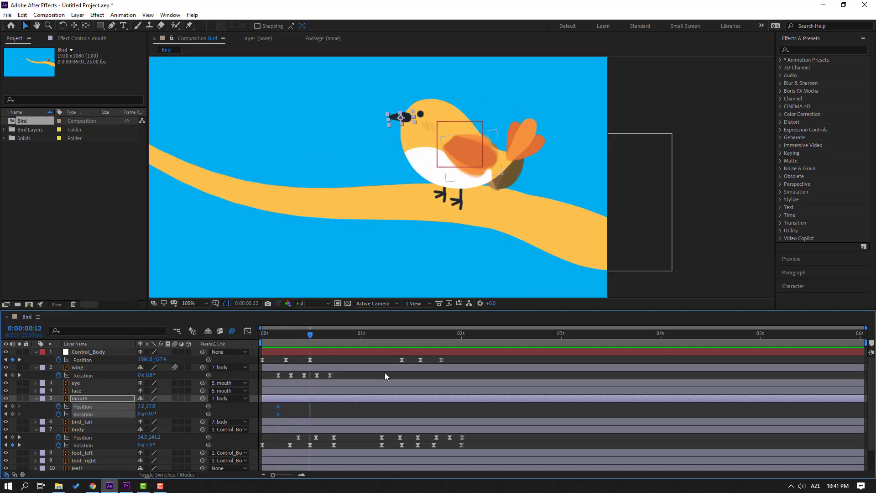
key("ctrl+shift+a")
left_click_drag(150, 416, 157, 406)
left_click_drag(269, 333, 322, 336)
mouse_move(319, 408)
left_mouse_down()
mouse_move(285, 418)
mouse_move(309, 415)
left_mouse_up()
right_click(339, 414)
mouse_move(358, 408)
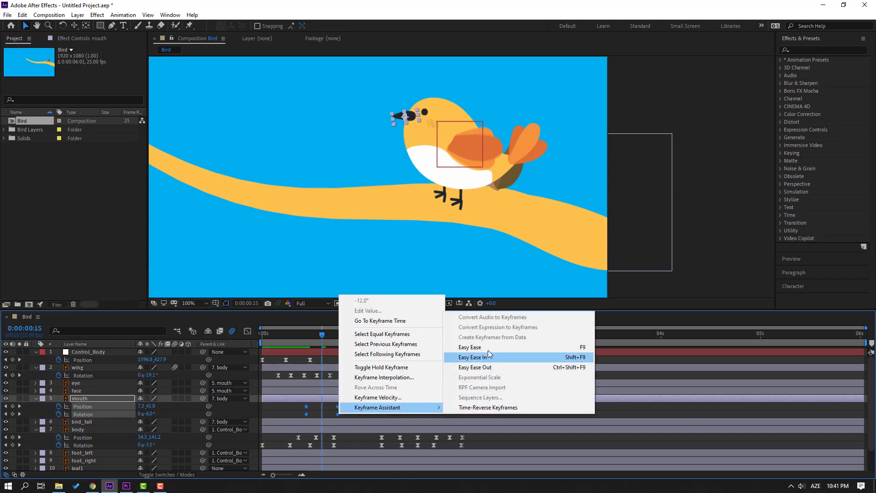
left_click(484, 356)
key("space")
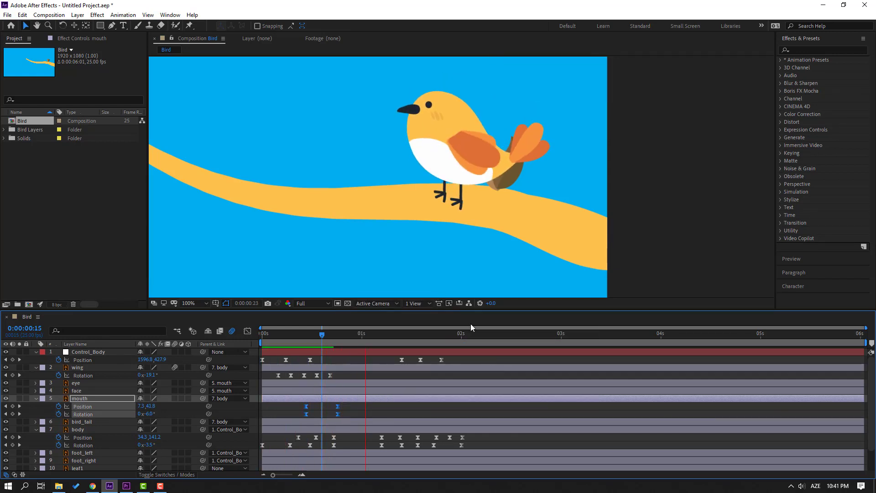
At 0:00:00:18, tilt the beak to -21° and lower it for a stronger peck.
scroll(339, 234, "down", 2)
left_click_drag(318, 335, 338, 339)
left_click(366, 414)
key("period")
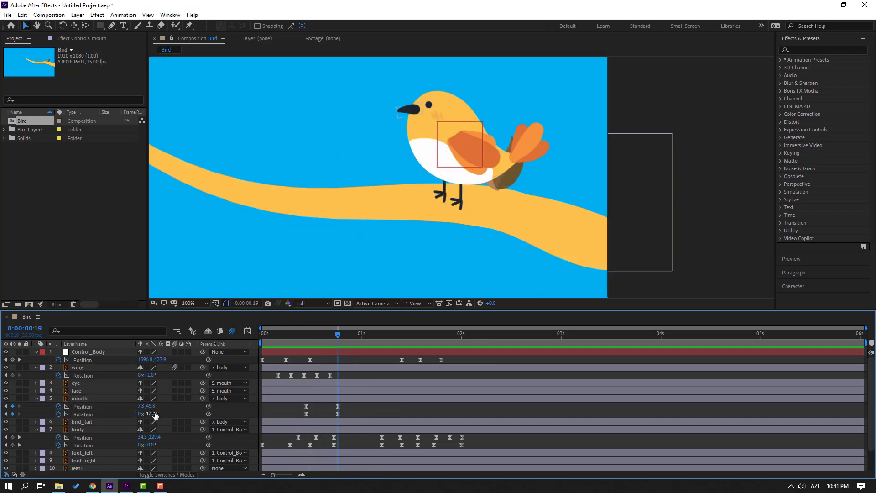
mouse_move(150, 413)
left_mouse_down()
mouse_move(159, 406)
mouse_move(141, 407)
left_mouse_up()
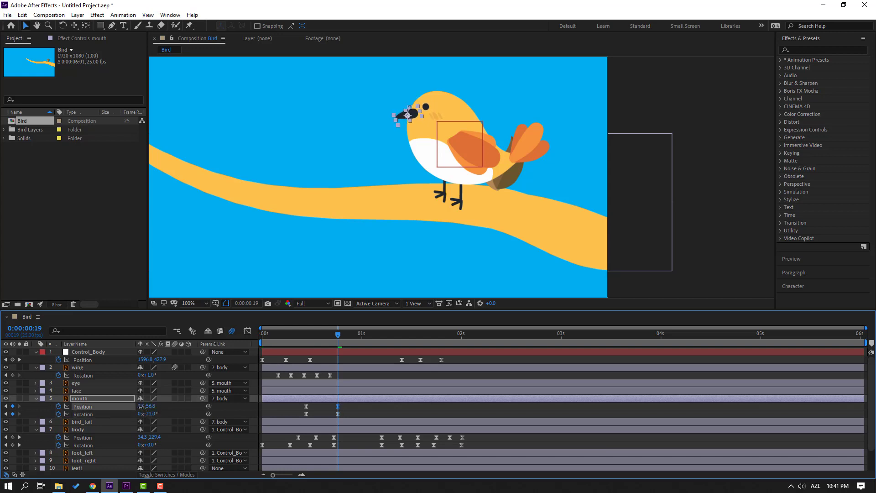
key("space")
key("space")
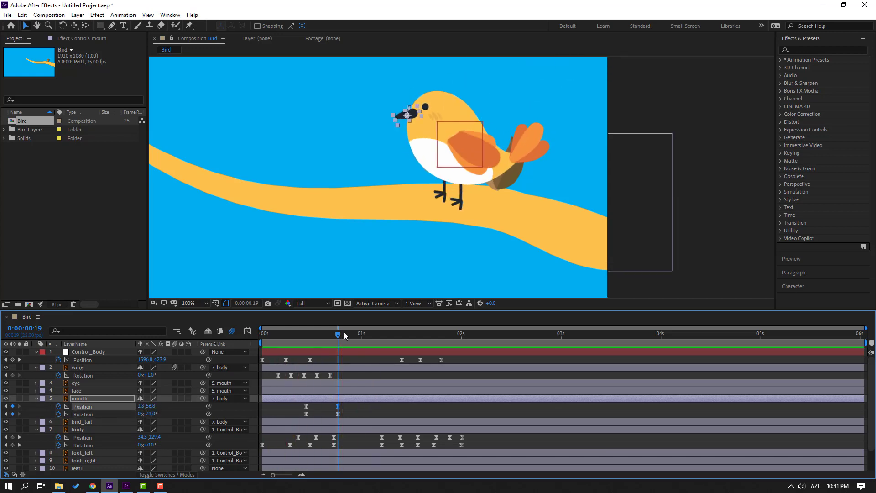
At 0:00:01:02, shift the beak and rotate it to -24.1°, keyframing Position and Rotation.
left_click_drag(344, 332, 394, 333)
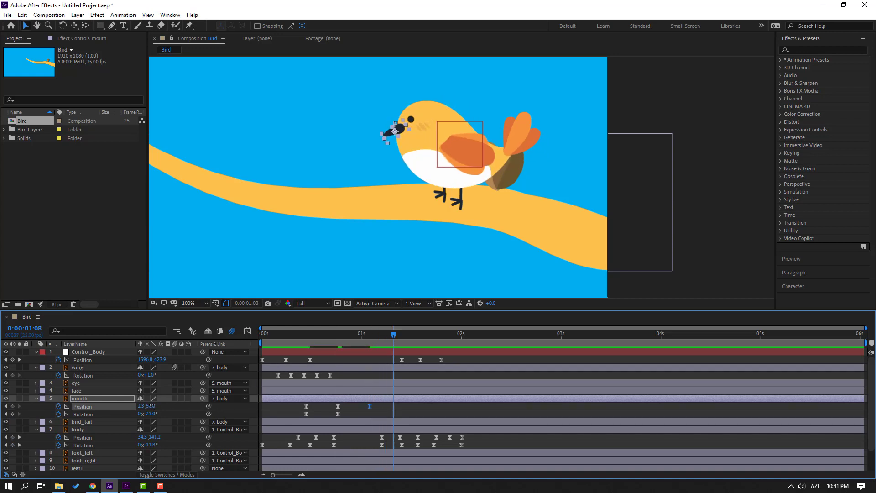
left_click_drag(151, 406, 146, 413)
left_click_drag(363, 335, 442, 337)
left_click(12, 407)
left_click(12, 414)
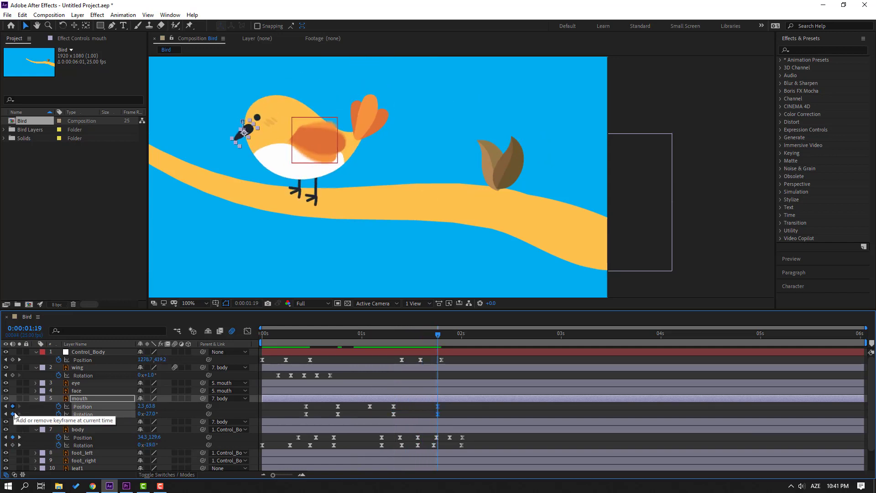
At the 2-second mark, rotate the beak back to -5° and preview at half size.
left_click_drag(437, 338, 461, 337)
mouse_move(150, 414)
left_mouse_down()
mouse_move(161, 414)
mouse_move(146, 406)
left_mouse_up()
left_click(397, 223)
key("comma")
key("comma")
key("space")
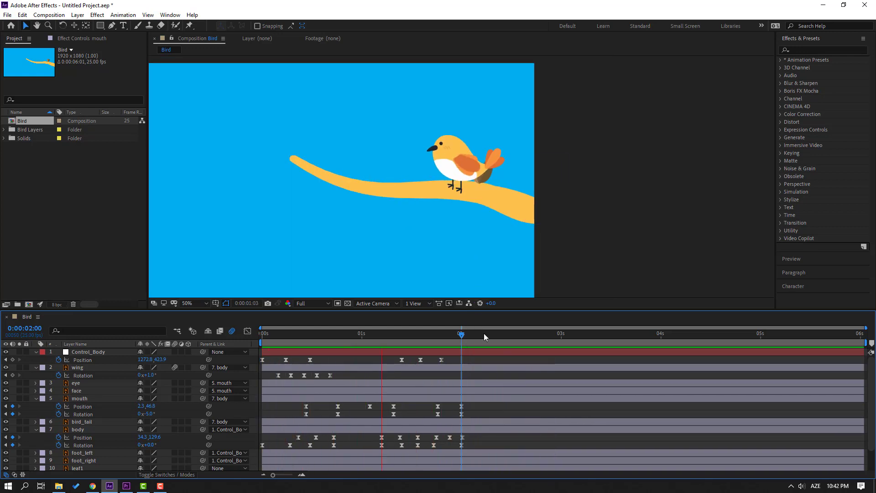
End the work area at about 2.3 seconds and enlarge the timeline to show every layer.
key("space")
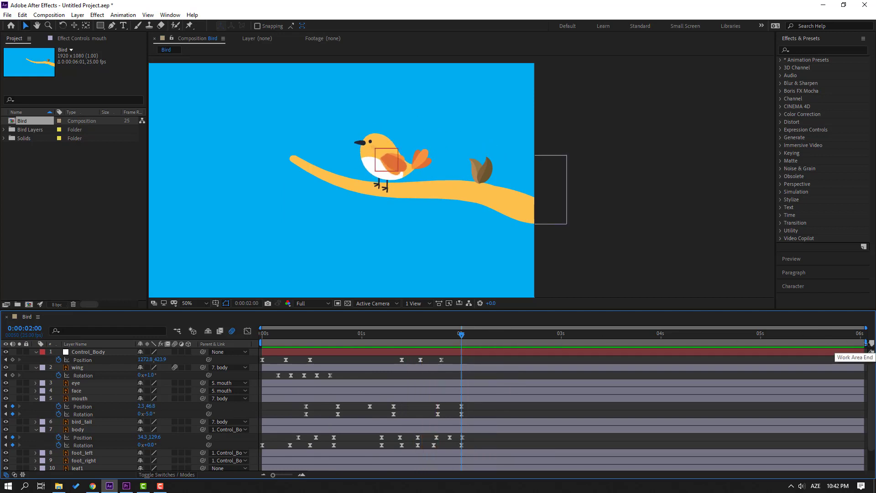
left_click_drag(866, 342, 489, 357)
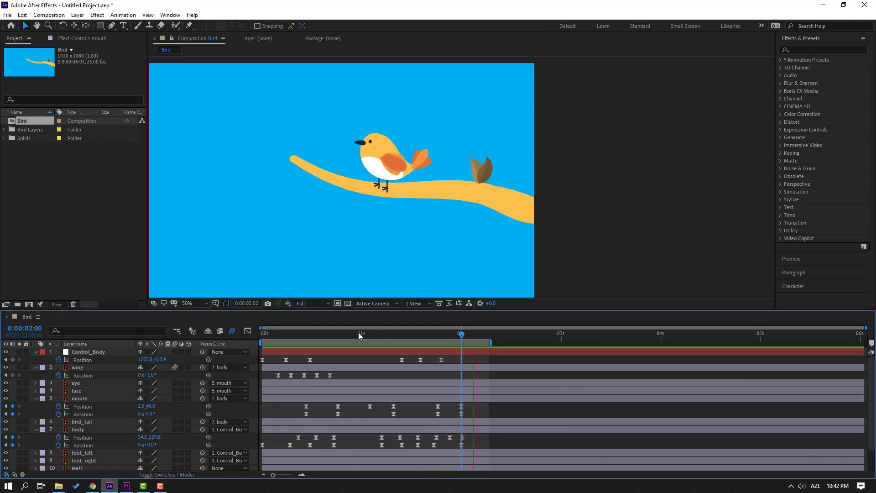
key("space")
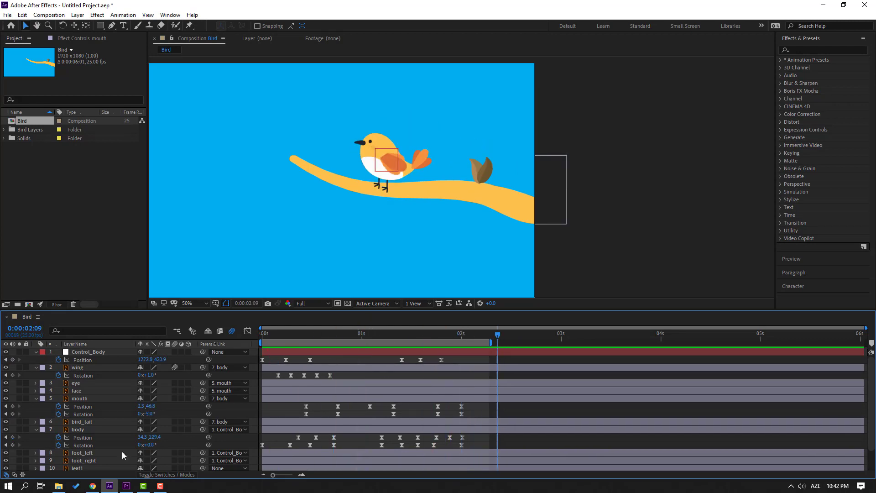
left_click(94, 352)
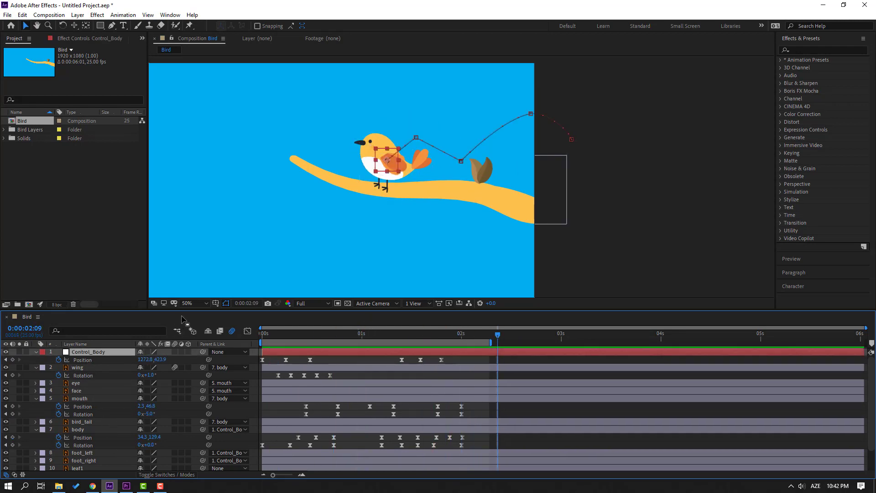
left_click_drag(185, 311, 188, 245)
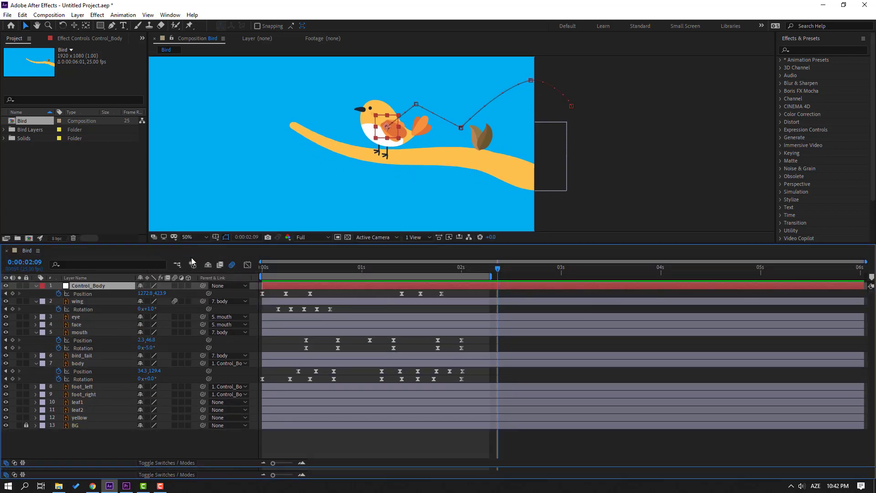
Parent Control_Body to the yellow branch and set a starting branch Rotation keyframe of 0° before the landing.
left_click_drag(203, 286, 80, 419)
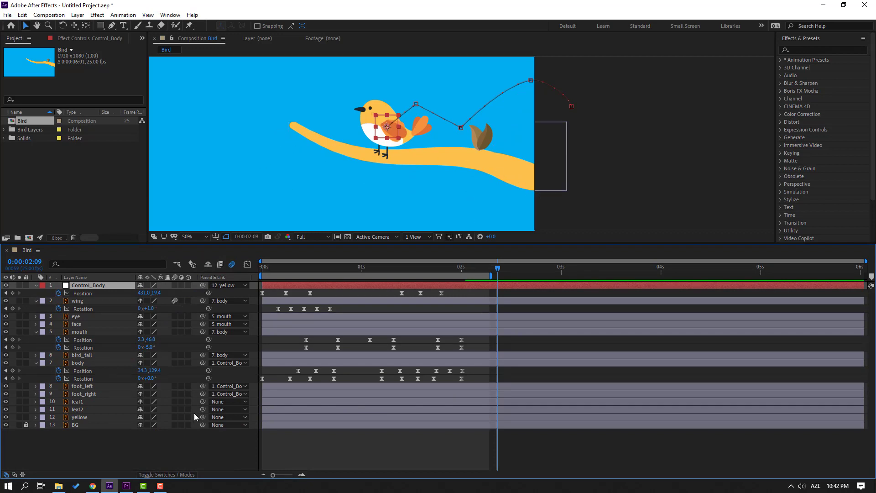
left_click(86, 420)
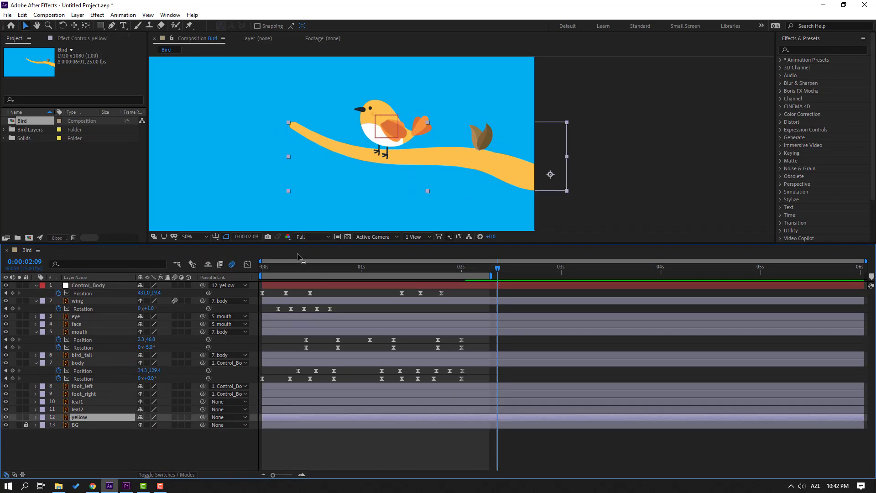
key("r")
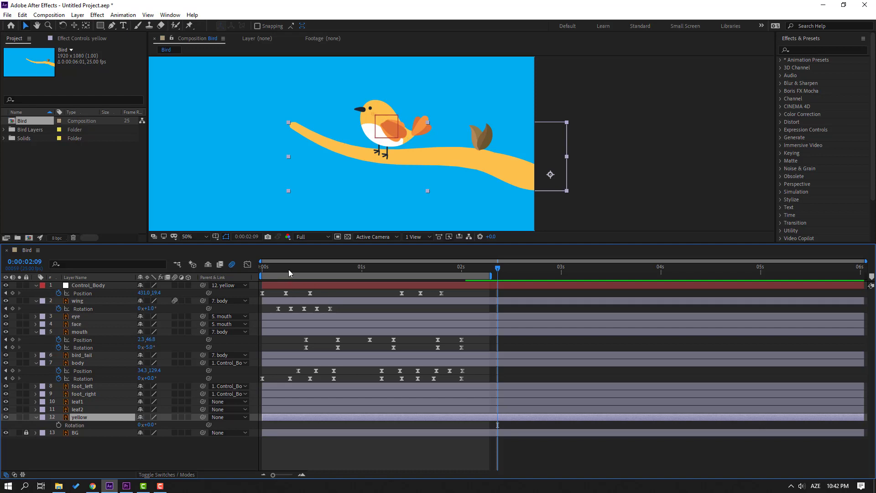
left_click_drag(289, 273, 310, 274)
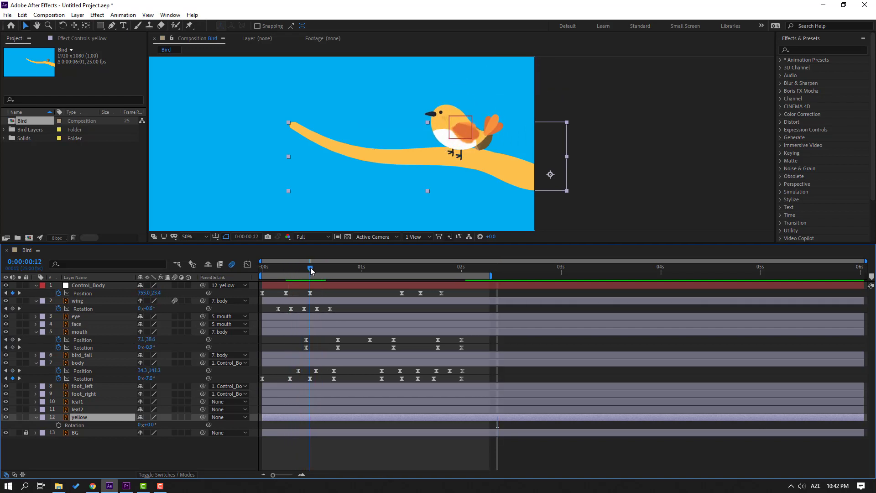
left_click(59, 425)
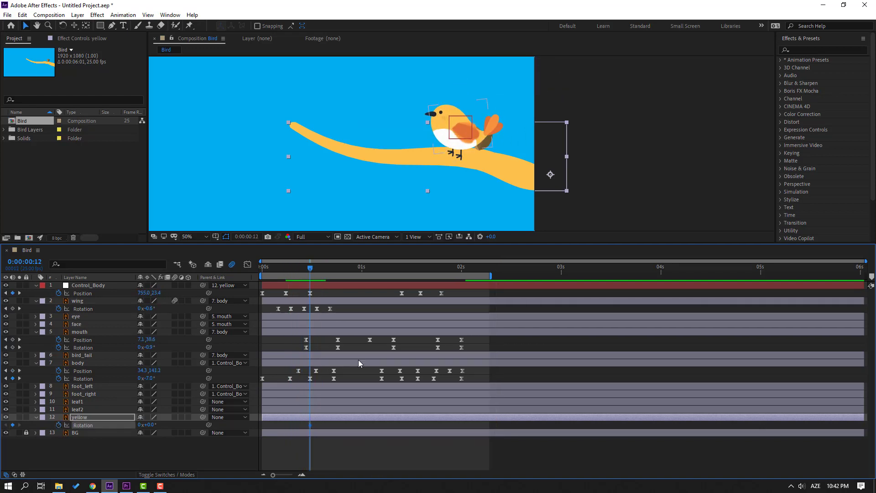
Keyframe branch Rotation at -3° (0:00:00:15), -1° (0:00:00:18) and -2° (0:00:00:21).
left_click(321, 268)
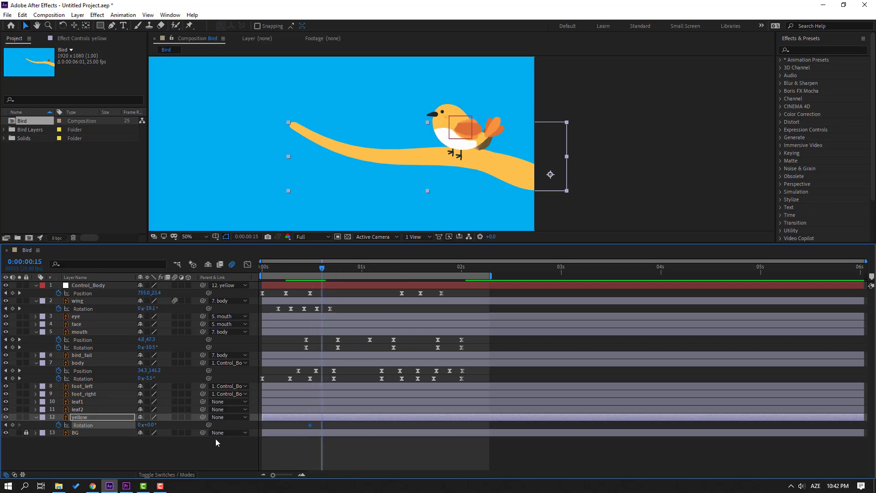
left_click(148, 426)
key("Return")
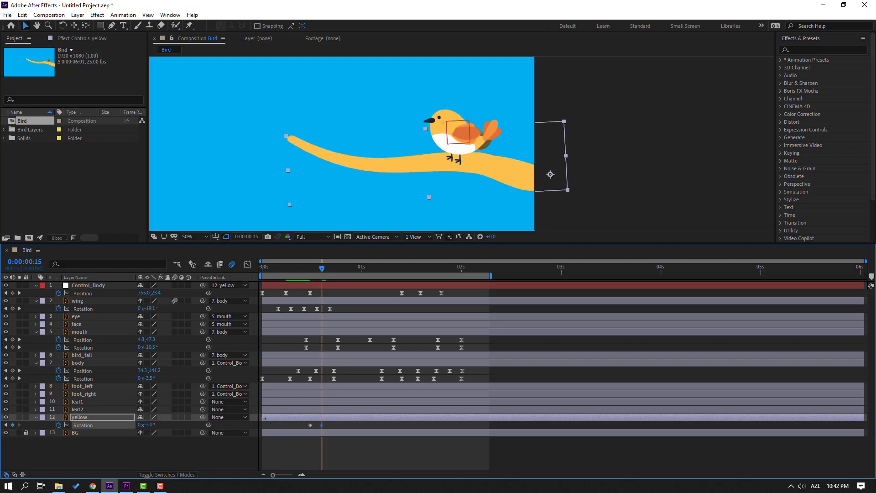
key("Page_Down")
key("Page_Down")
key("Page_Down")
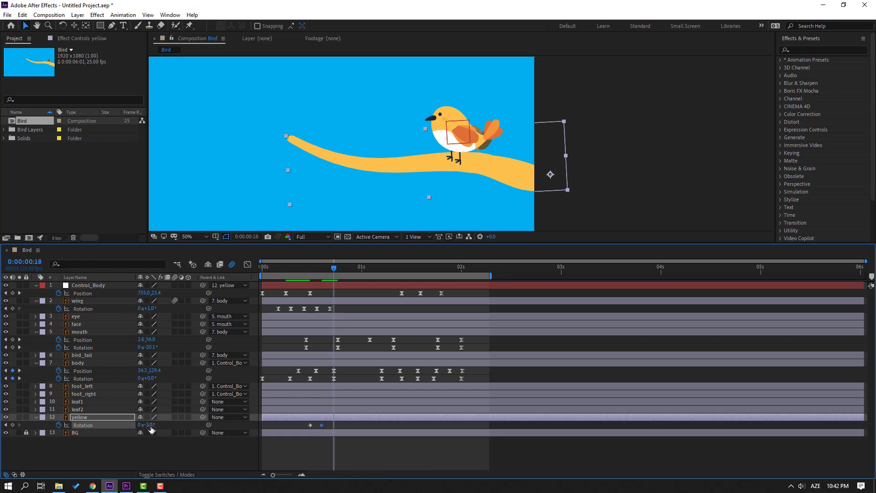
left_click(149, 426)
type("-1")
key("Return")
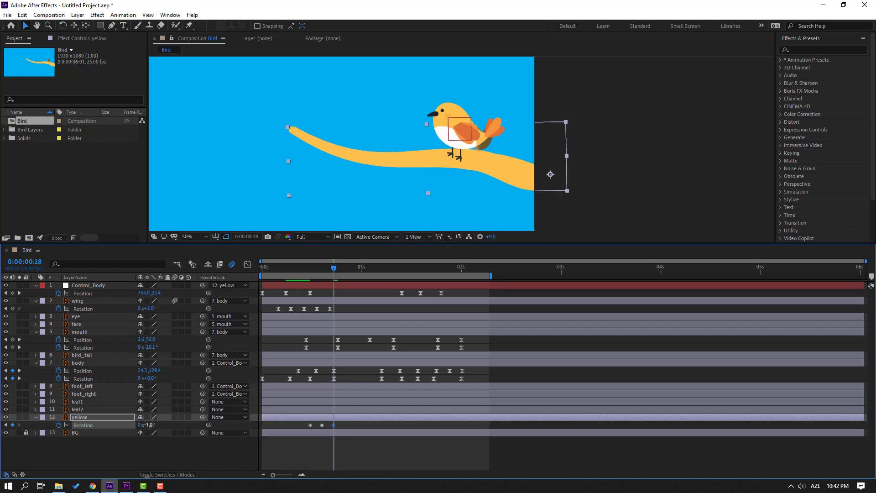
key("Page_Down")
key("Page_Down")
key("Page_Down")
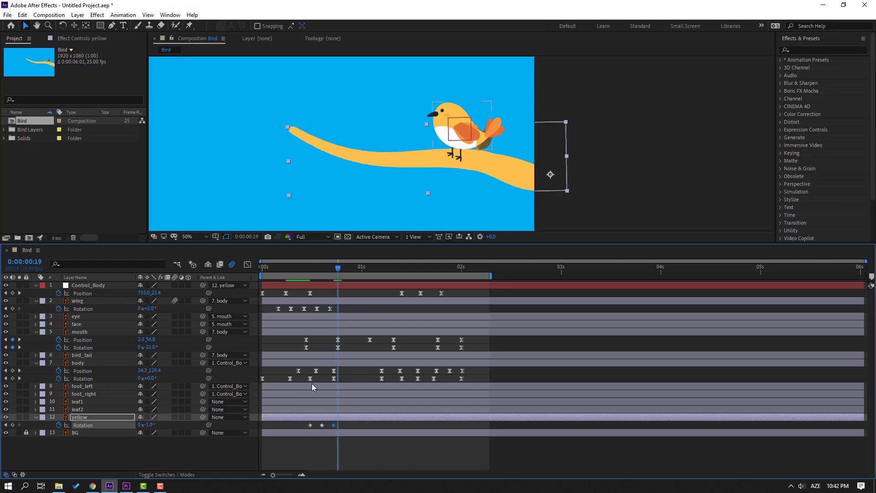
left_click(151, 425)
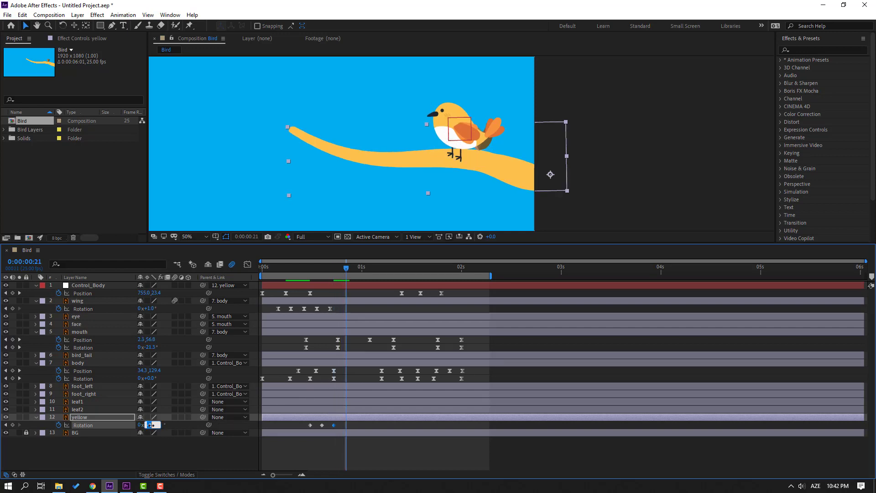
type("-2")
key("Return")
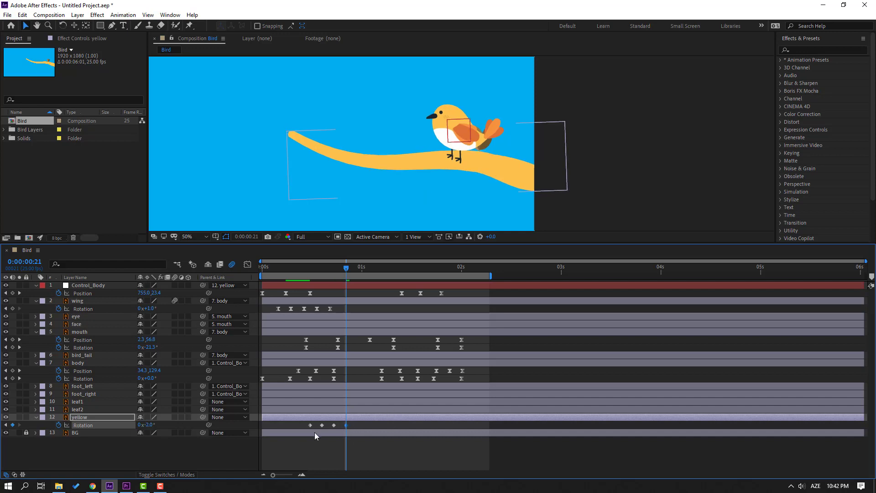
Apply Easy Ease In to the branch rotation keys and spread them out to slow the bend.
right_click(311, 425)
mouse_move(361, 419)
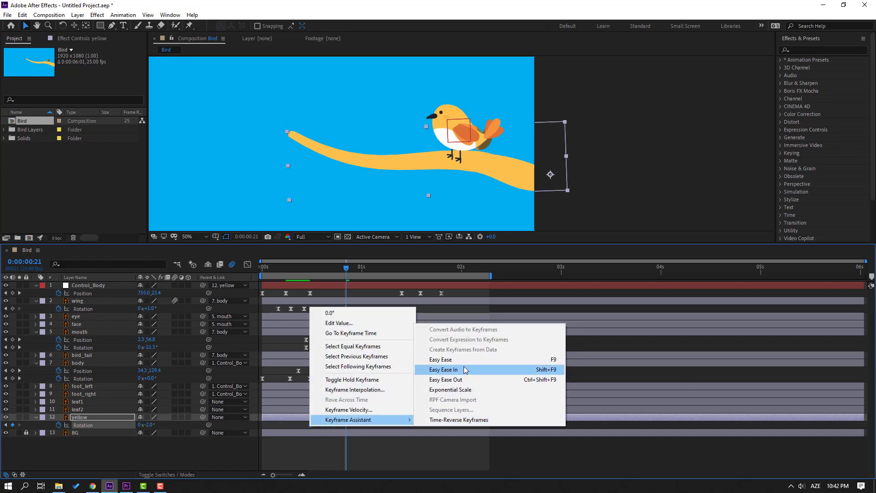
left_click(464, 370)
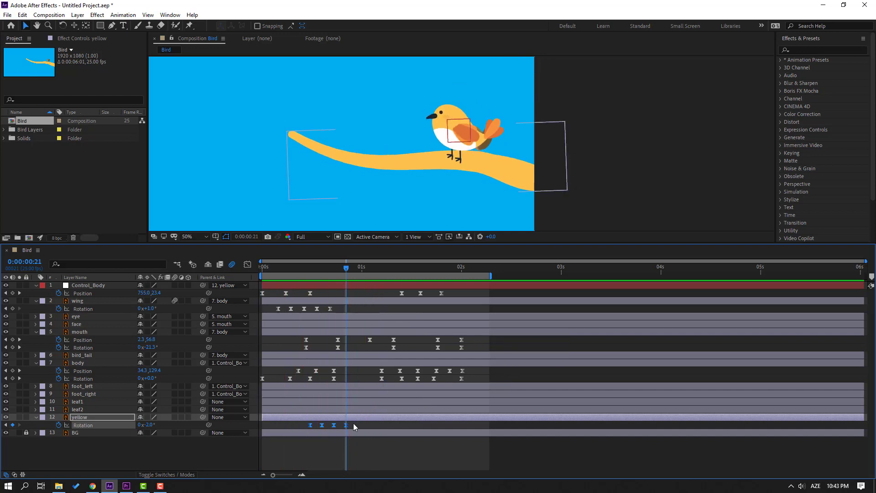
left_click_drag(354, 427, 283, 434)
left_click_drag(354, 425, 359, 426)
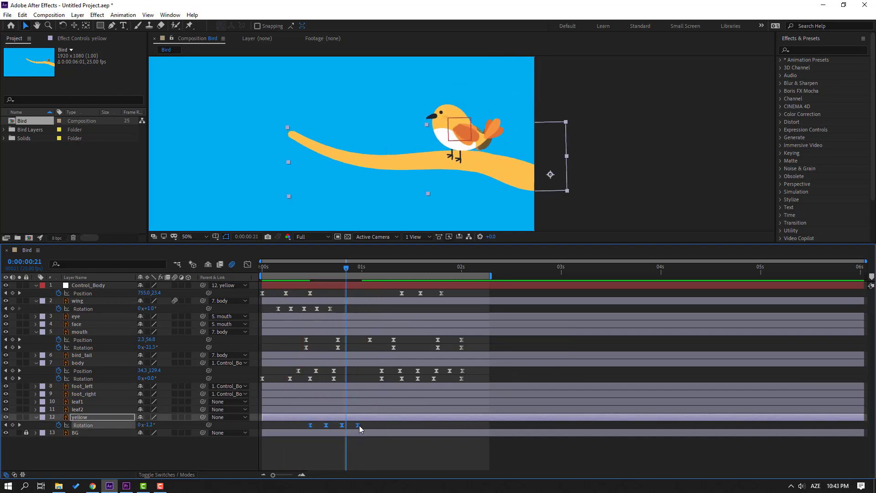
key("space")
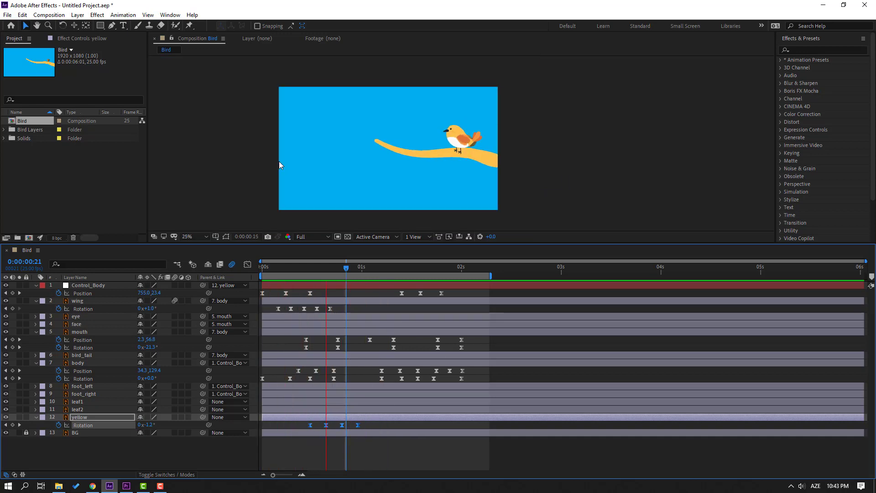
Paste the branch bend keyframes at the second landing, 0:00:01:07.
scroll(392, 172, "up", 2)
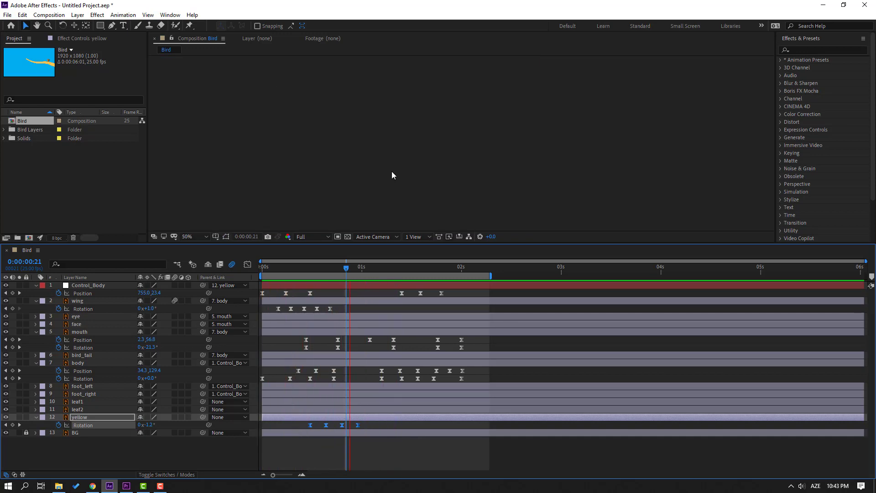
left_click_drag(303, 273, 382, 270)
key("ctrl+v")
left_click(399, 442)
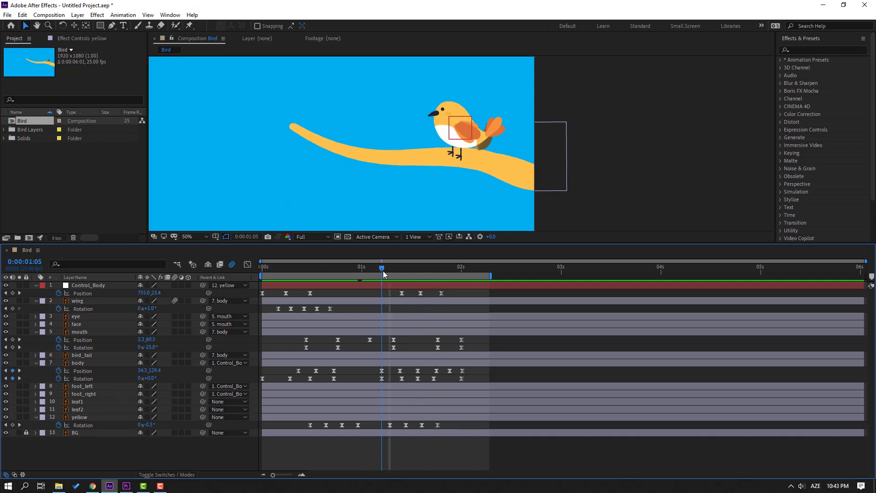
Check the second branch bend at 0:00:01:07, then paste the bend again at 0:00:01:24.
left_click(357, 425)
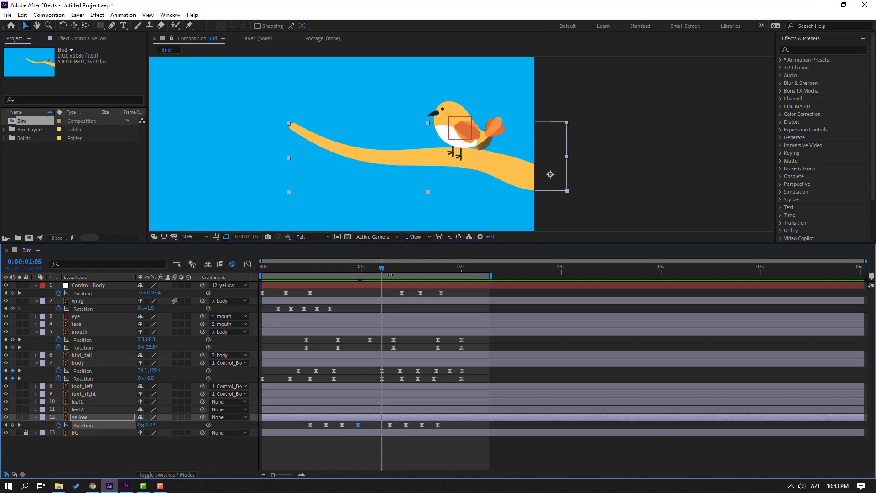
left_click(391, 273)
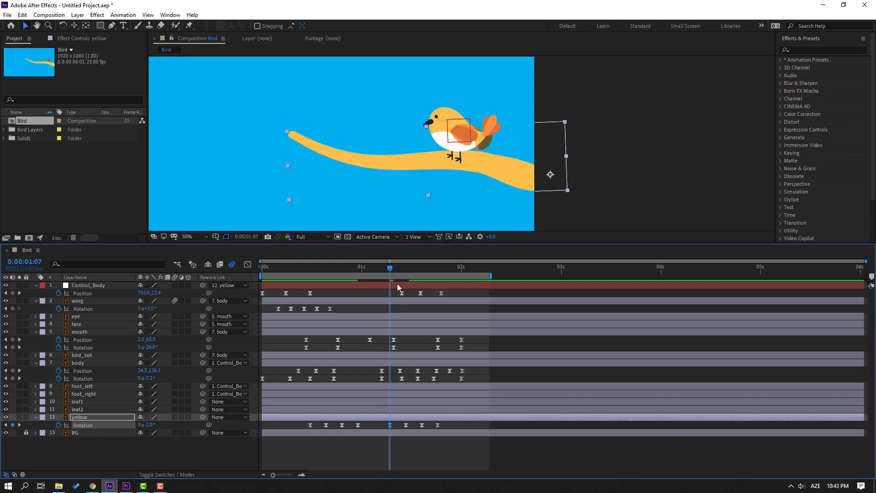
mouse_move(389, 269)
left_mouse_down()
mouse_move(358, 269)
mouse_move(383, 275)
mouse_move(374, 271)
left_mouse_up()
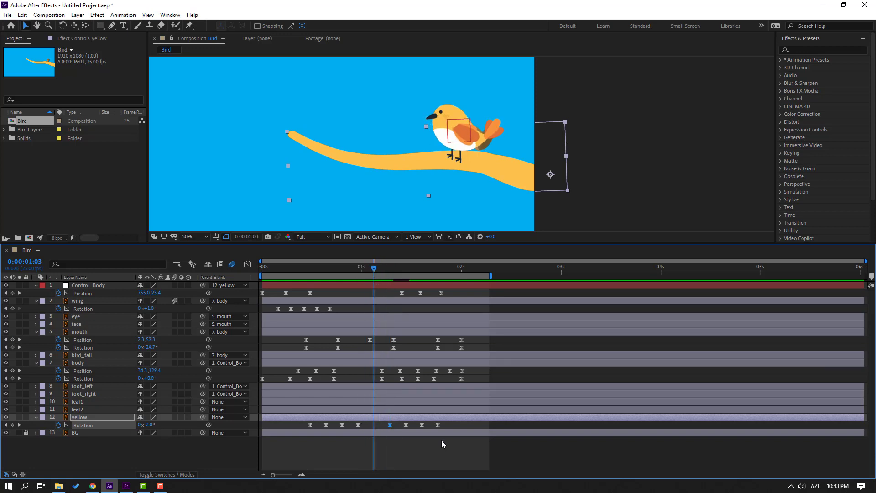
key("space")
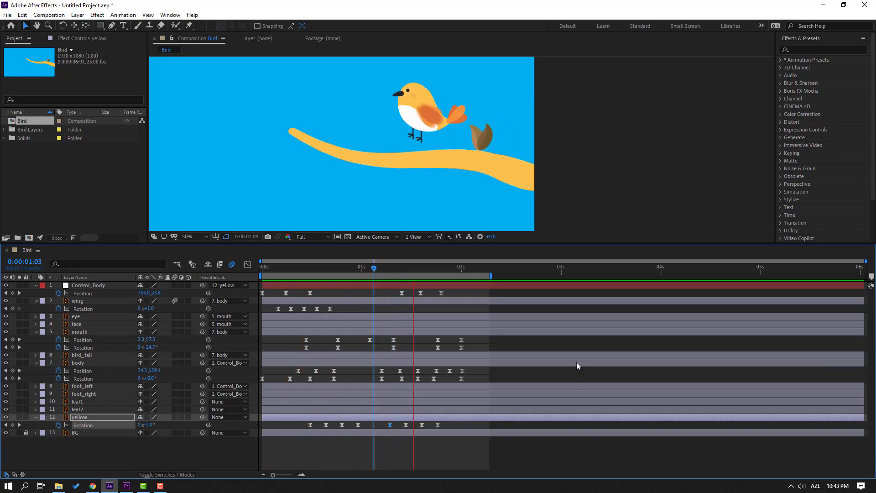
key("space")
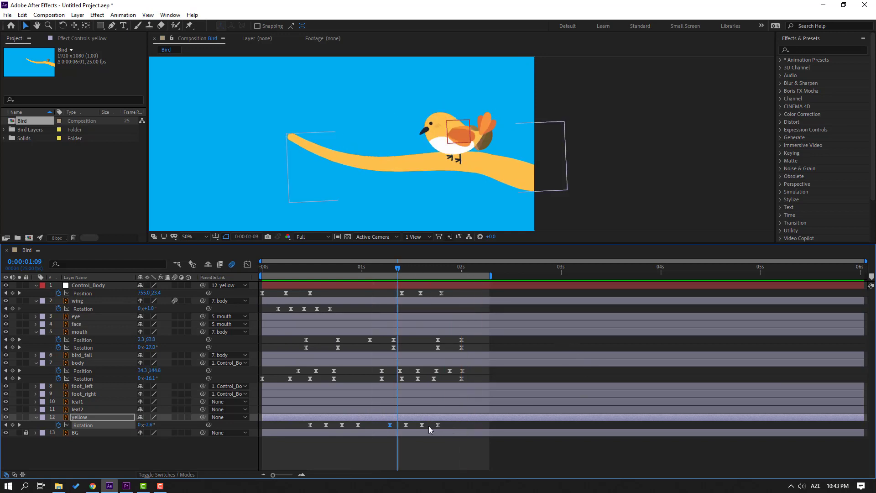
left_click_drag(443, 430, 385, 422)
left_click_drag(408, 273, 458, 272)
key("ctrl+v")
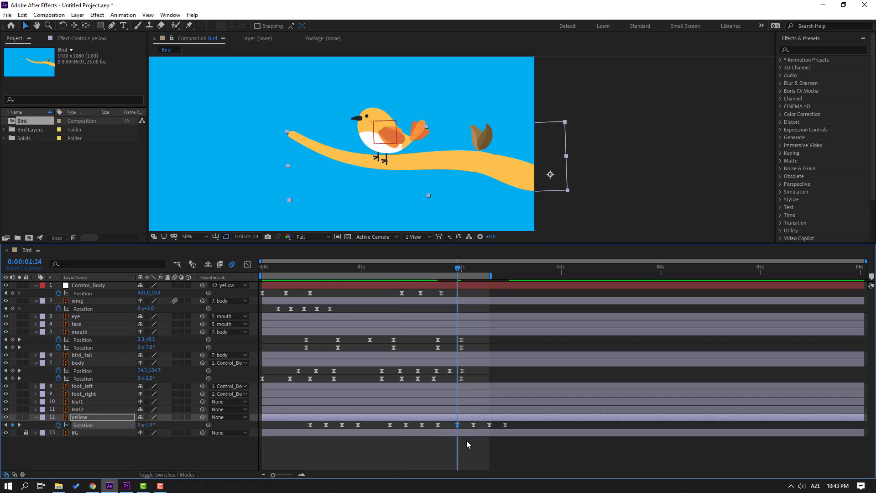
Set the work area to run from about 1:10 to 3:07.
left_click(442, 270)
key("space")
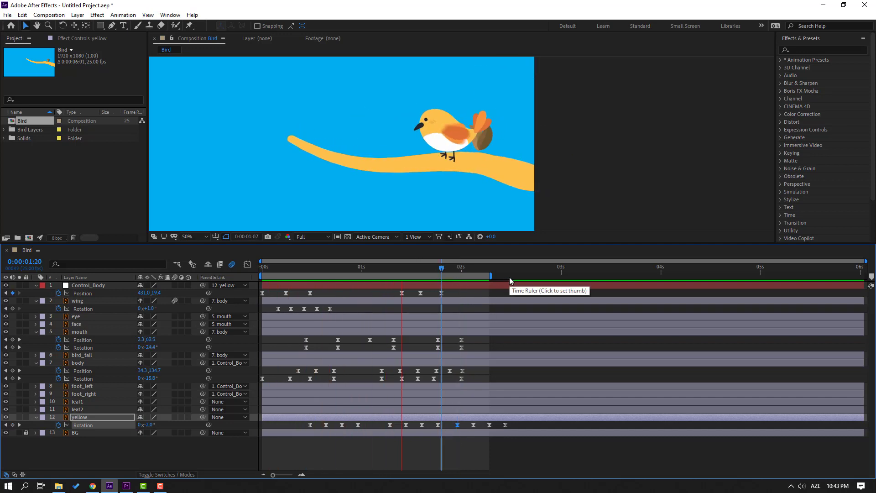
key("space")
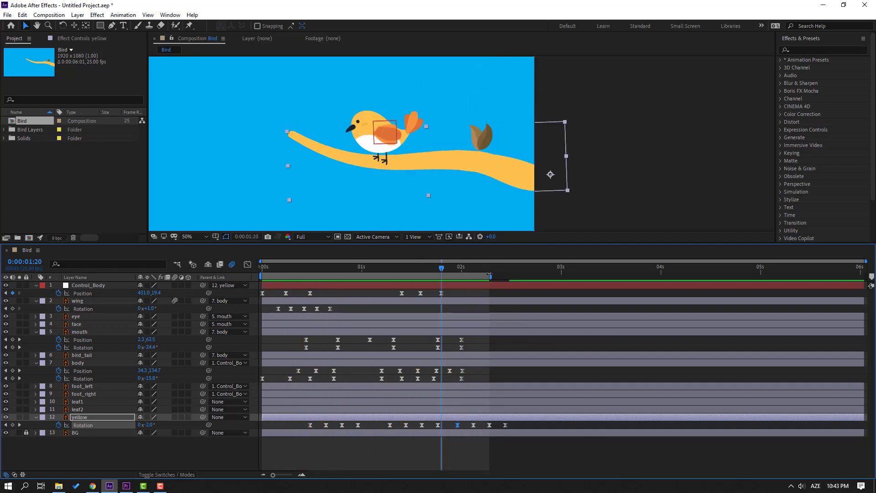
left_click_drag(490, 275, 582, 275)
key("space")
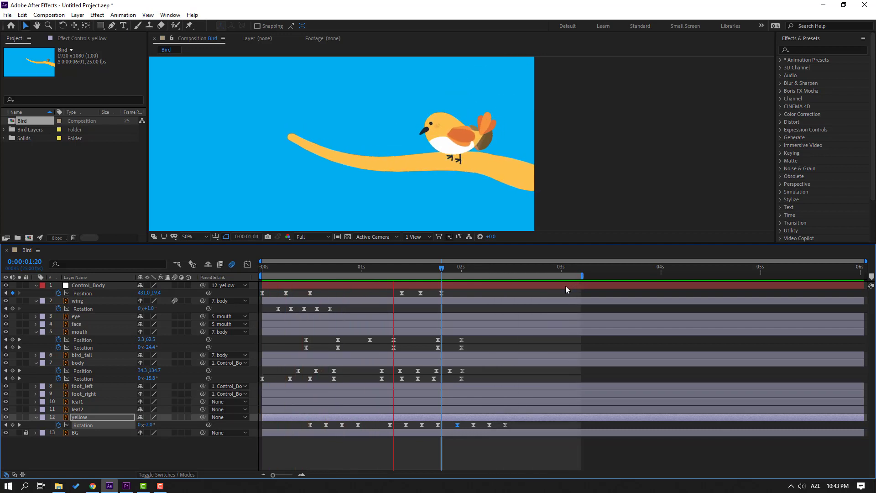
key("space")
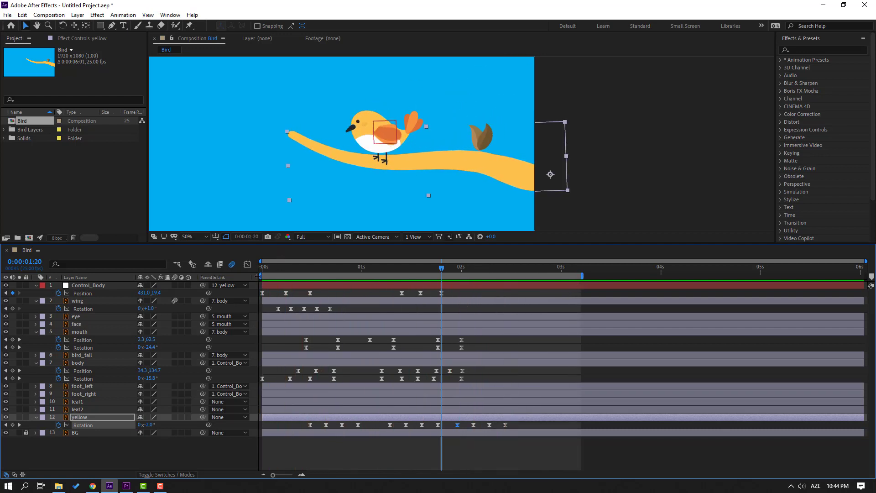
left_click_drag(259, 275, 438, 276)
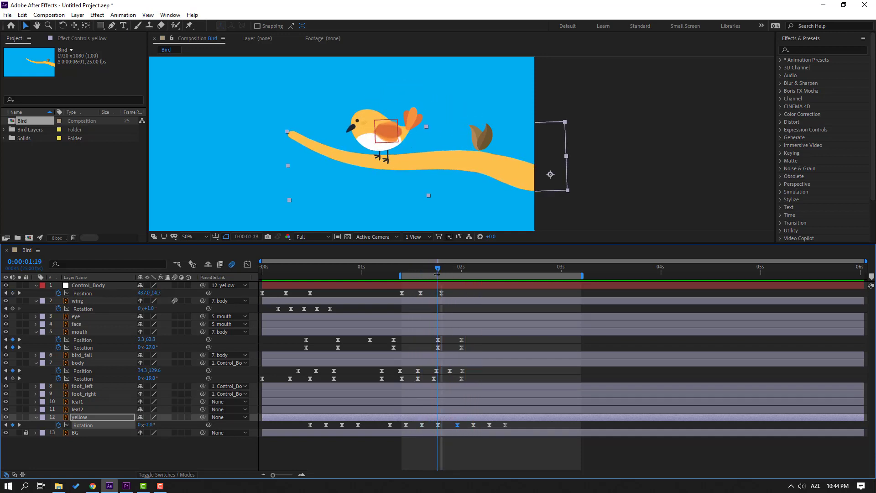
Select the last four yellow Rotation keyframes and compress them to end near 2:06.
left_click_drag(518, 436, 439, 428)
key("space")
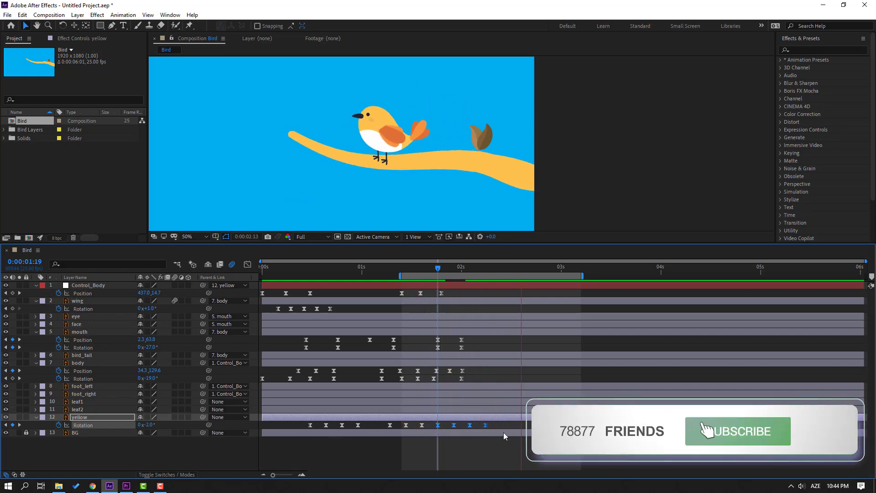
scroll(237, 163, "down", 2)
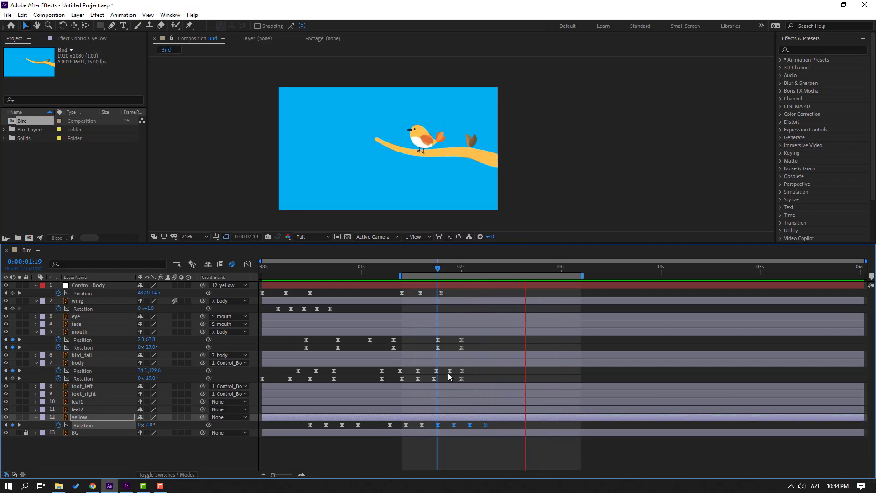
key("space")
left_click_drag(486, 427, 474, 426)
key("space")
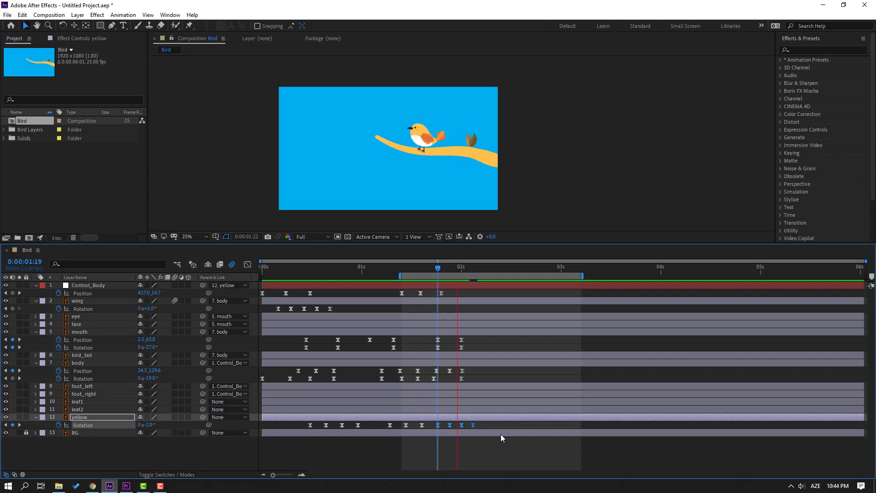
key("space")
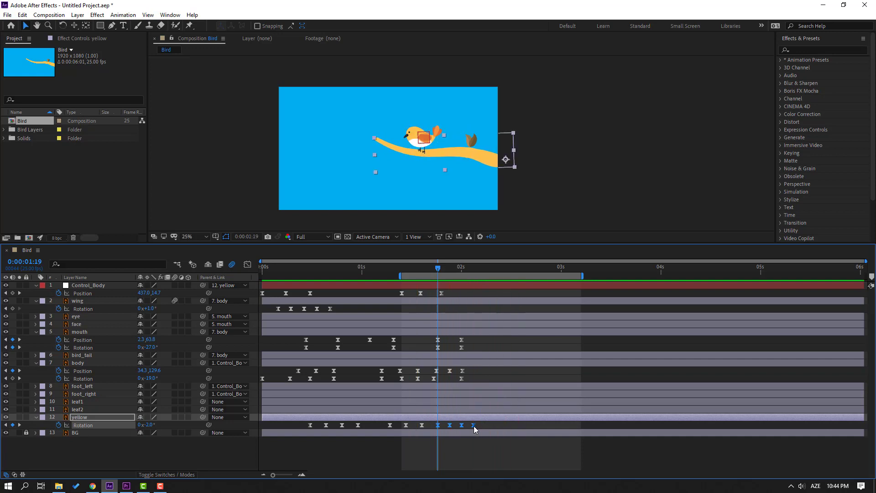
Fine-tune the selected branch keyframes' spacing, then shift them slightly earlier.
left_click_drag(477, 427, 481, 428)
key("space")
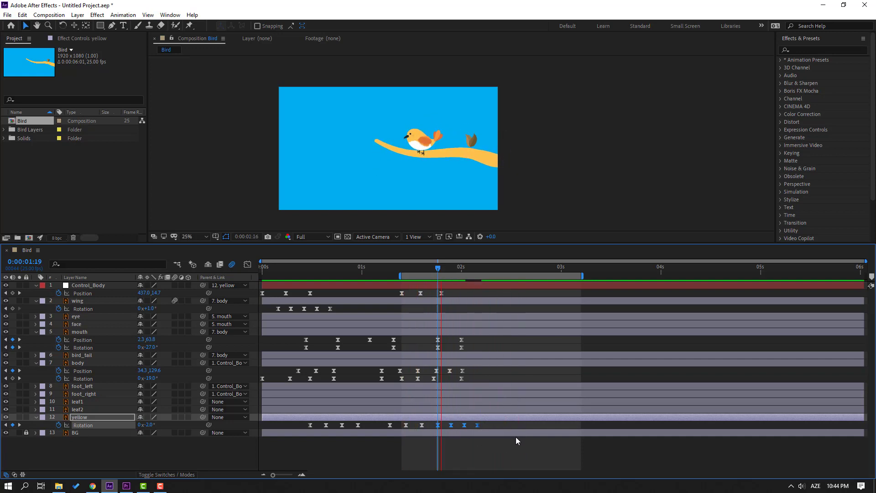
key("space")
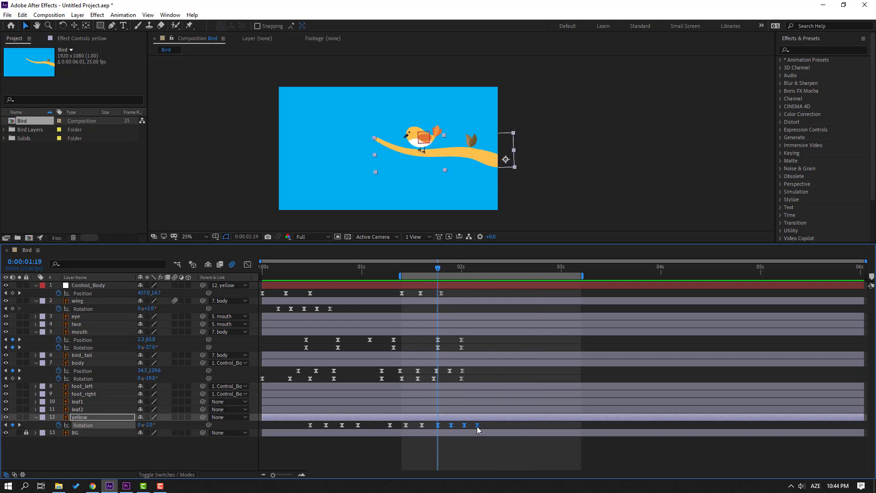
left_click_drag(478, 427, 482, 427)
key("space")
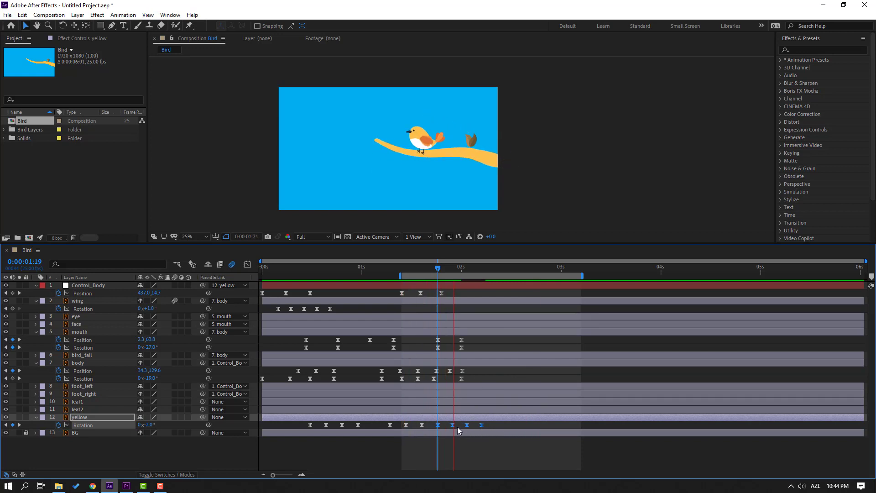
key("space")
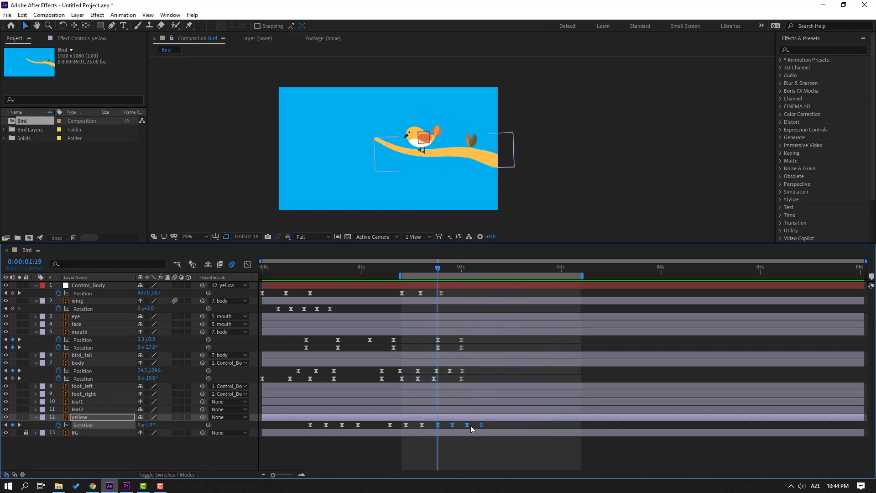
left_click_drag(474, 431, 385, 425)
key("space")
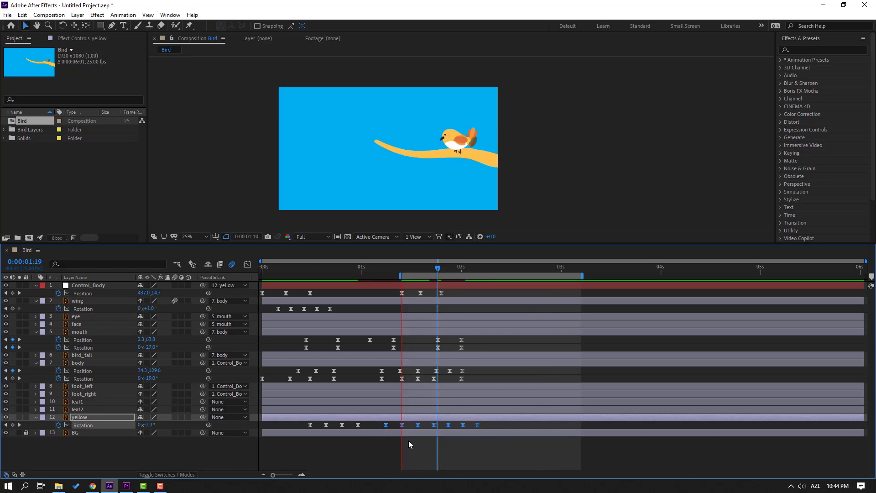
key("space")
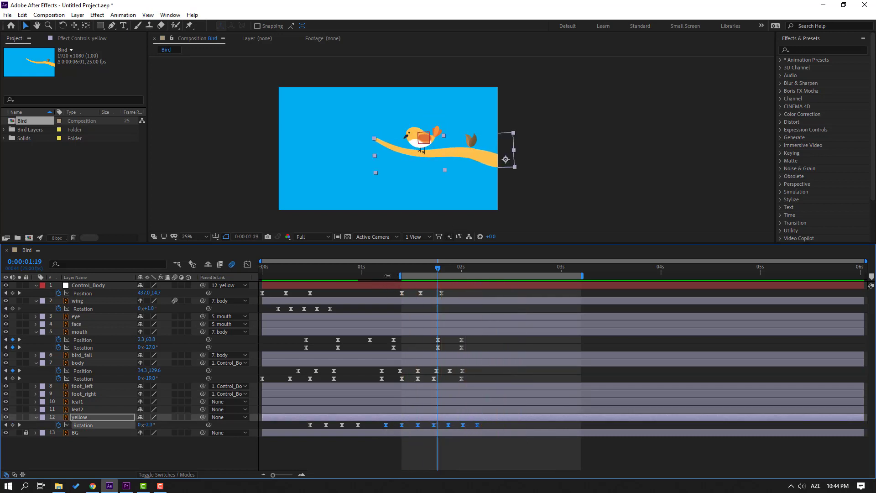
Reset the work area to span 0 to just after 2 seconds (~2:11).
left_click_drag(387, 276, 357, 276)
key("space")
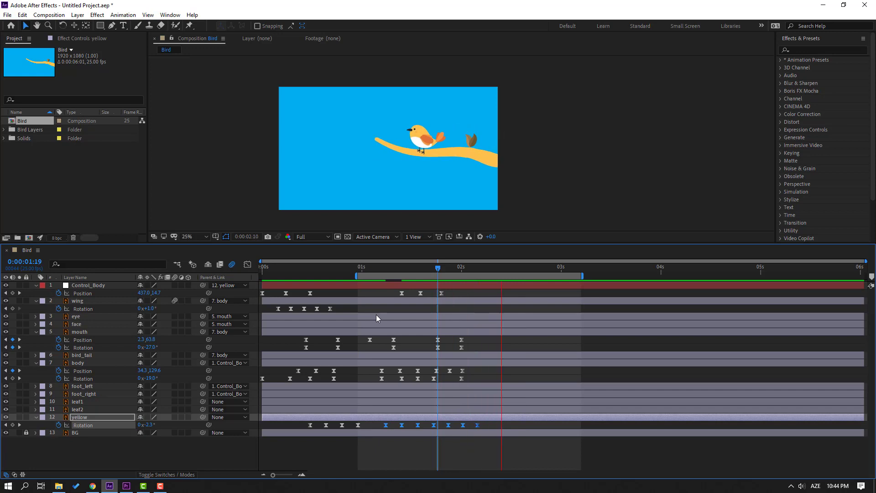
double_click(423, 276)
key("space")
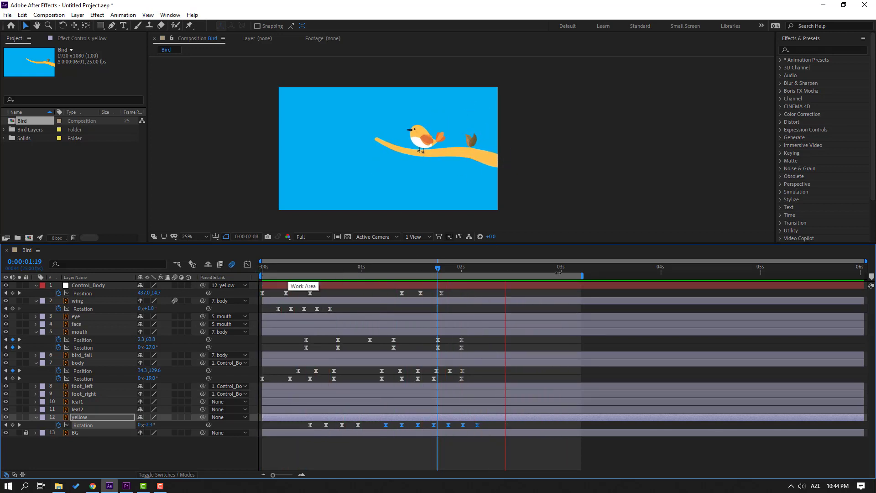
left_click_drag(583, 276, 507, 275)
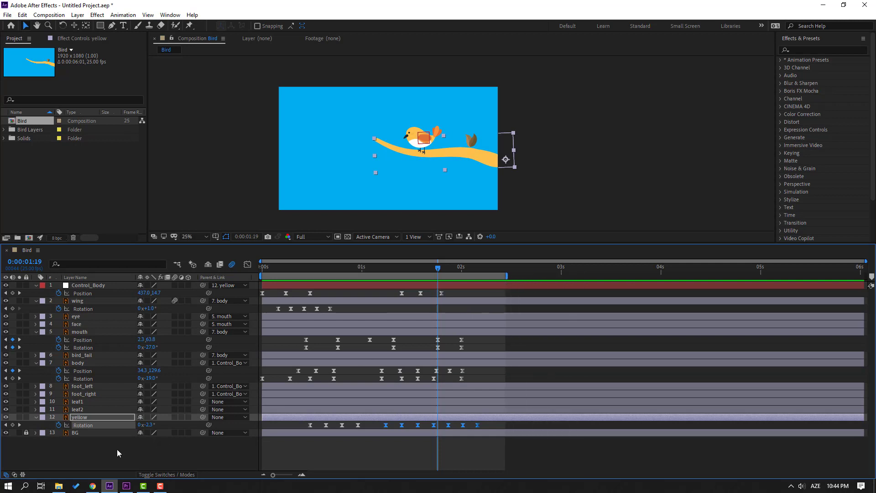
Solo the leaf1 and leaf2 layers.
left_click(118, 453)
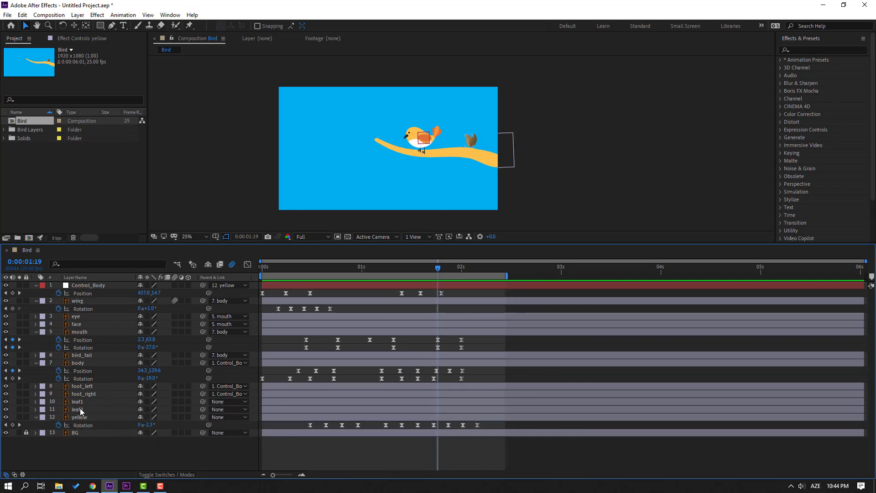
left_click(75, 409)
left_click(76, 402, "shift")
scroll(484, 141, "up", 4)
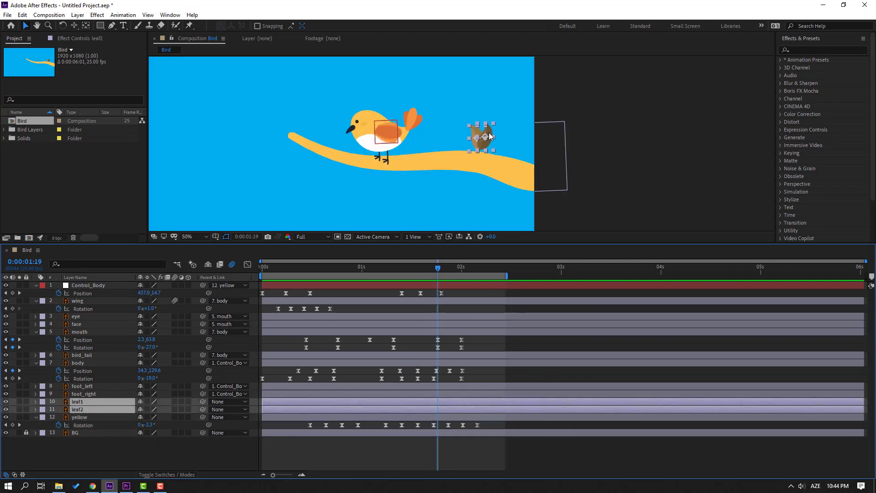
left_click(19, 402)
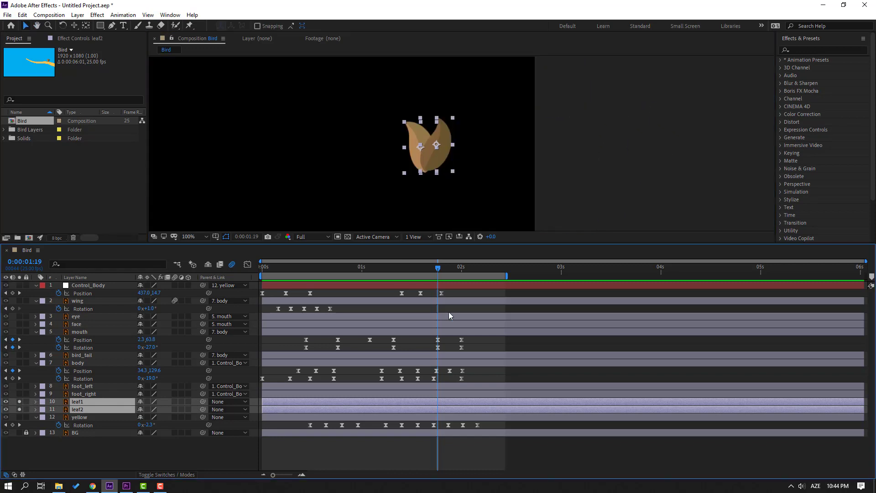
left_click(468, 298)
Move the leaf1 and leaf2 anchor points to their bottom tips with the Pan Behind tool.
left_click(434, 143)
key("period")
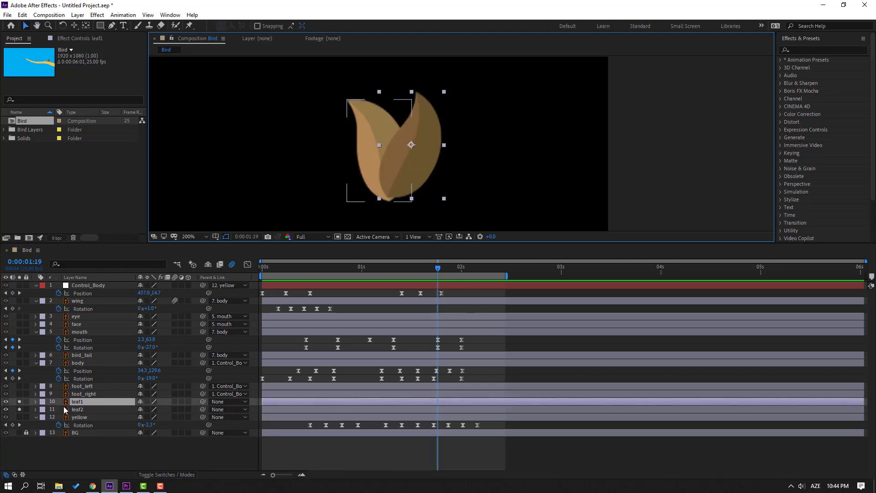
left_click(84, 27)
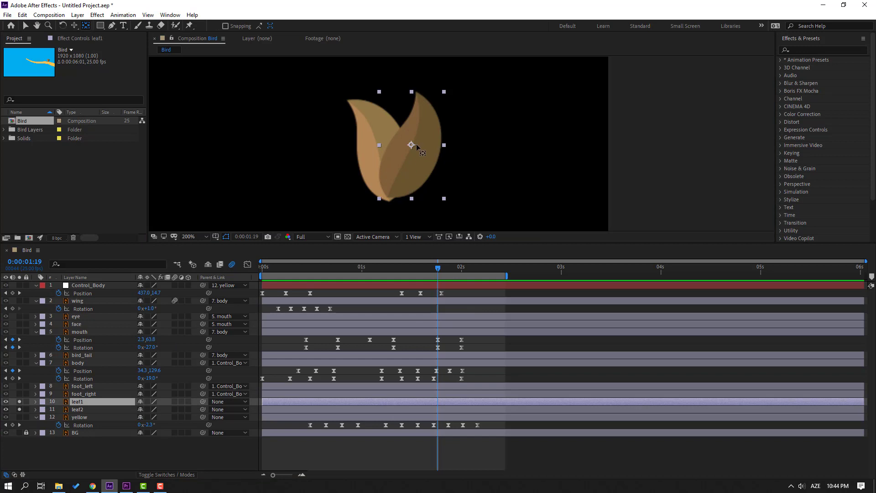
left_click_drag(412, 146, 396, 197)
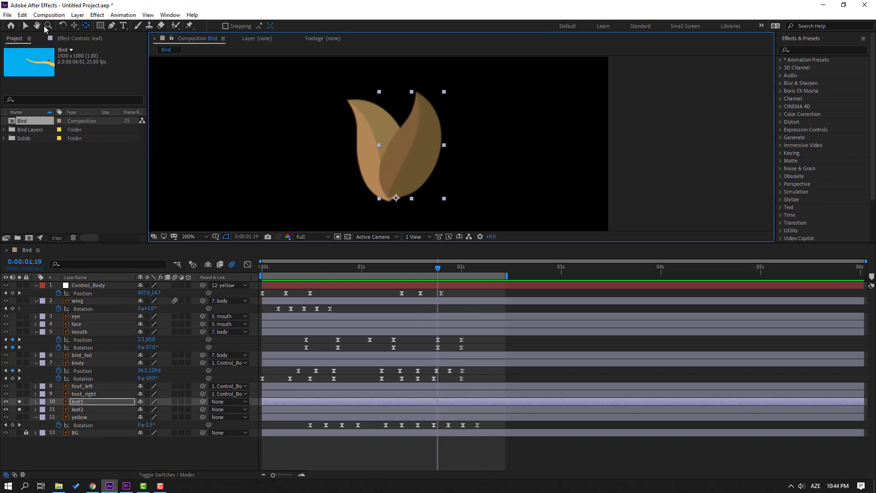
left_click(26, 27)
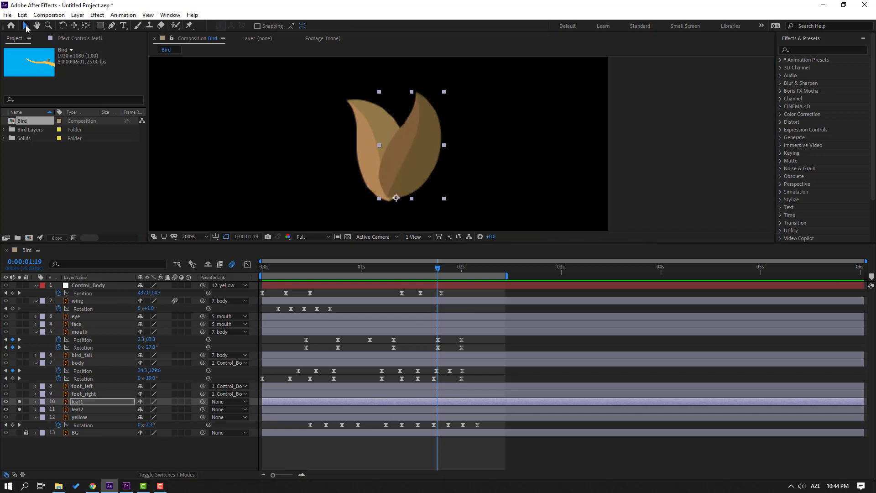
left_click(76, 411)
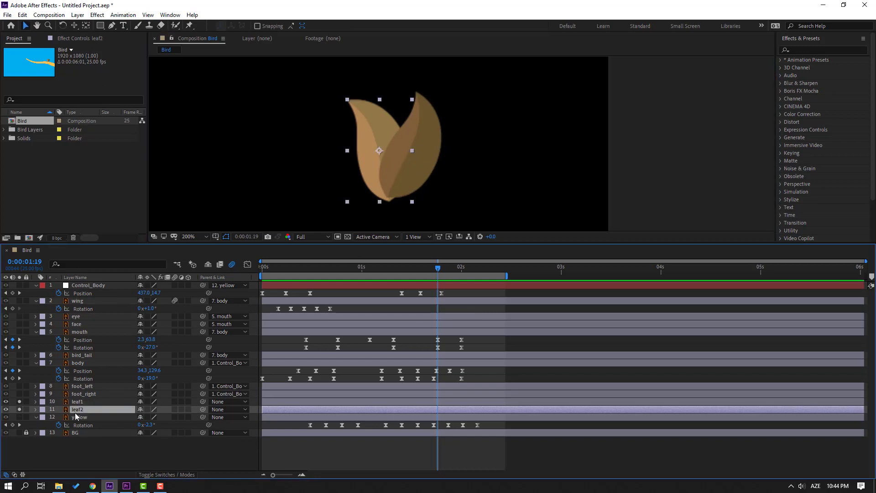
left_click(86, 26)
left_click_drag(379, 150, 389, 201)
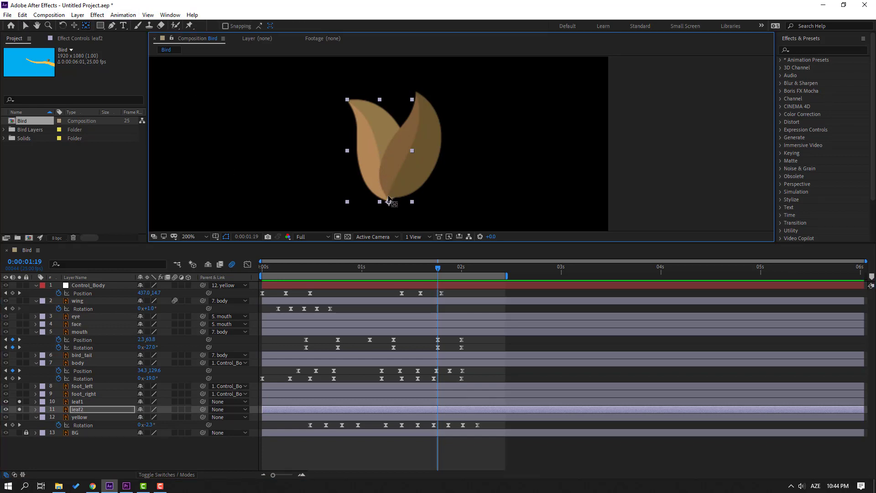
left_click(26, 26)
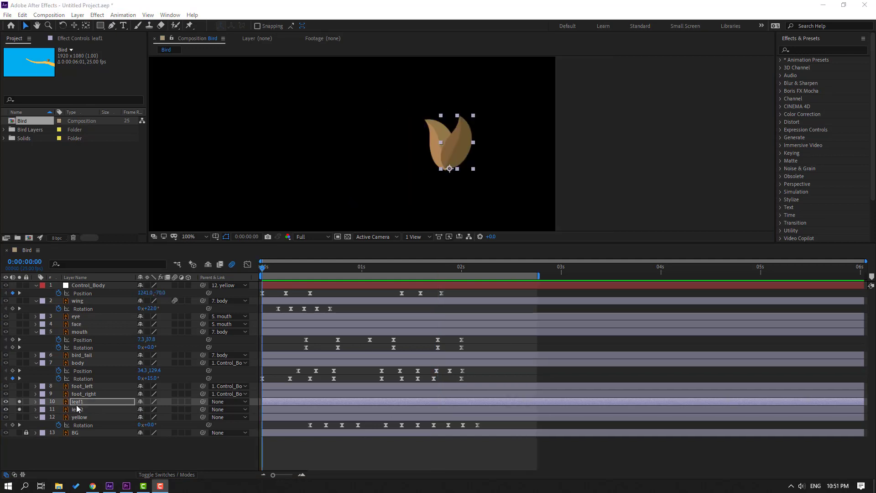
Set a leaf1 Rotation keyframe at 0:00.
left_click(75, 403)
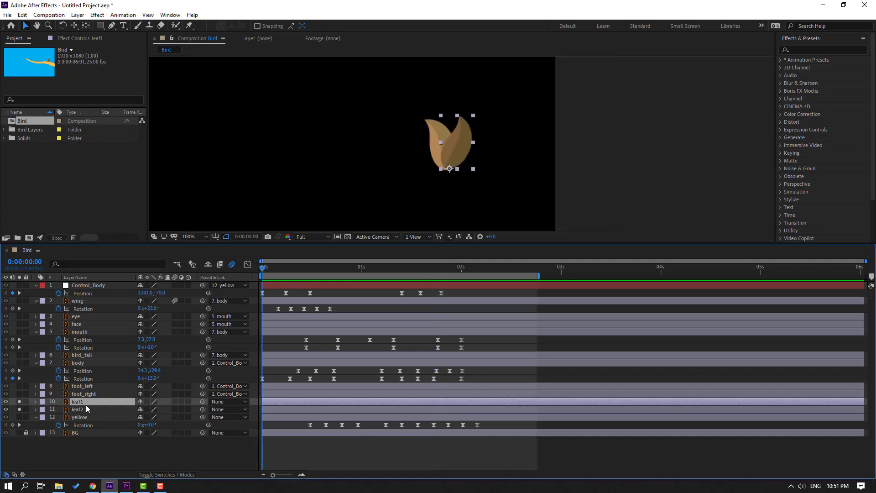
key("r")
left_click(58, 410)
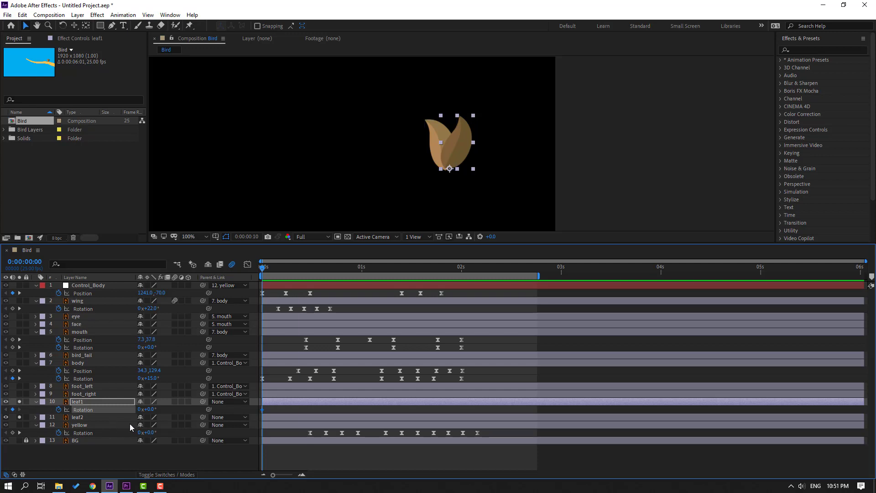
Key leaf1's Rotation at 12° and then -5°, ten frames apart.
key("shift+Page_Down")
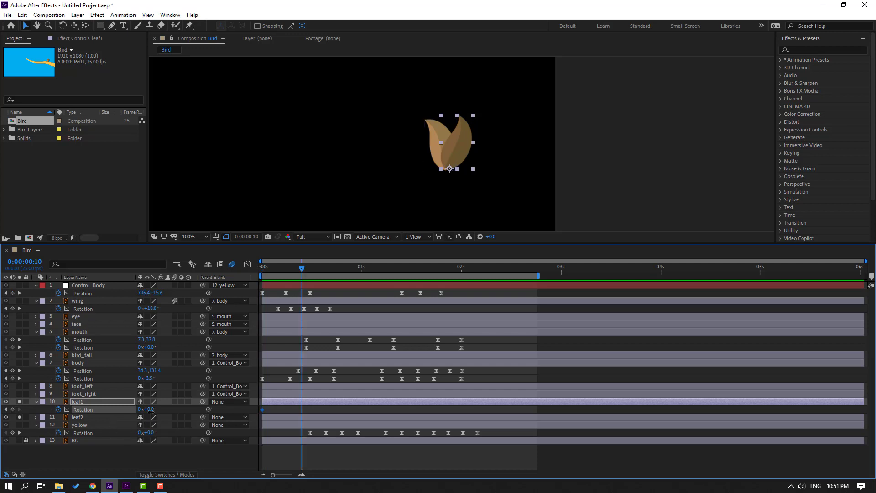
left_click(151, 410)
type("12")
key("Return")
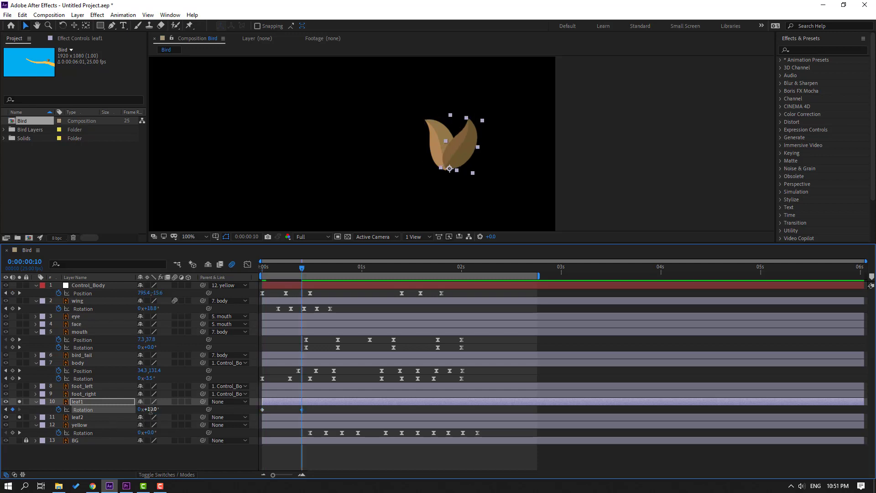
key("shift+Page_Down")
left_click(151, 409)
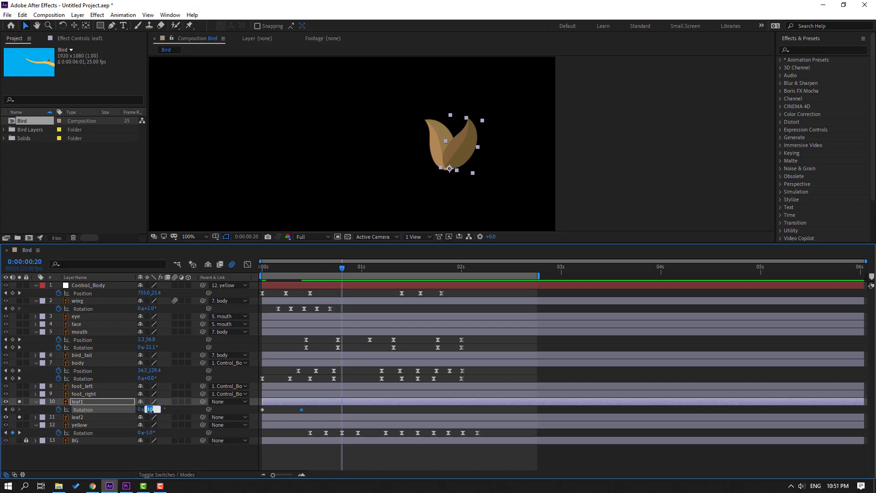
type("-5")
key("Return")
Add leaf1 Rotation keyframes at 2.5° and back to 0°, ten frames apart.
key("shift+Page_Down")
left_click(150, 410)
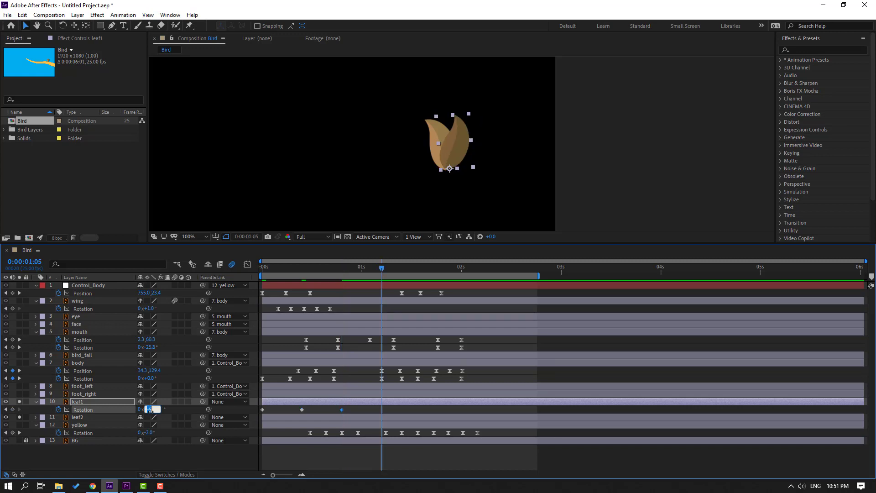
type("2.5")
key("Return")
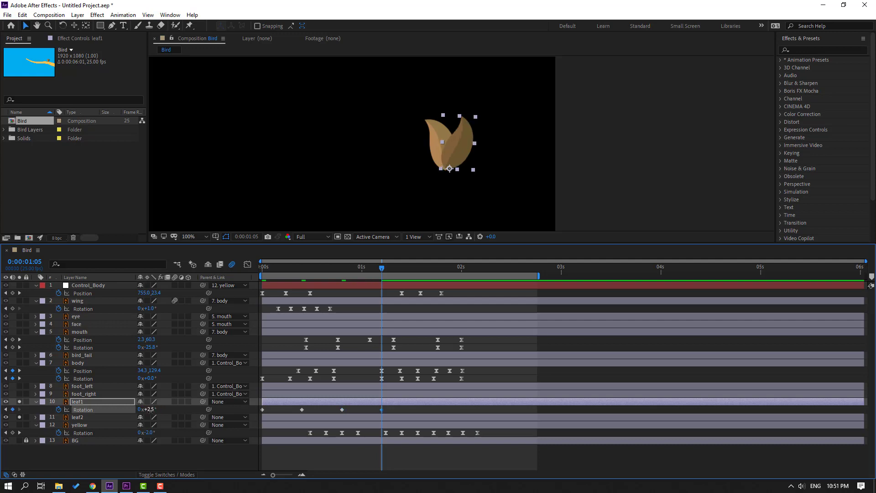
key("shift+Page_Down")
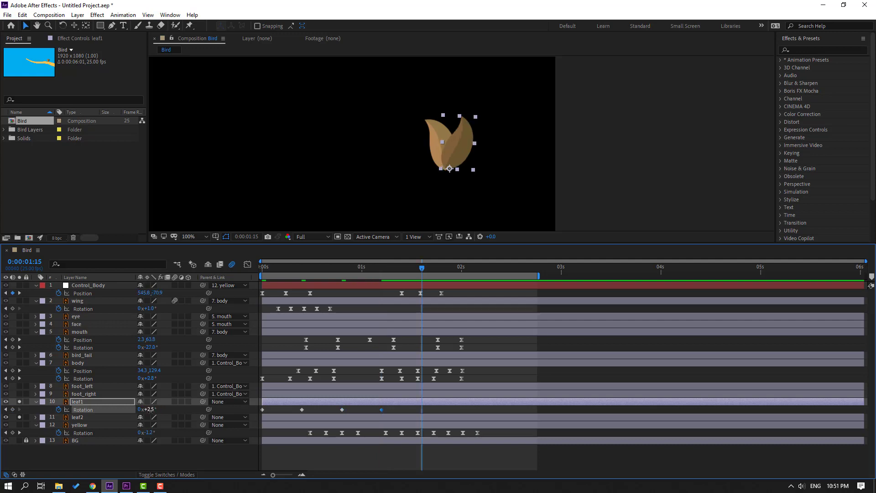
left_click(149, 409)
type("0")
key("Return")
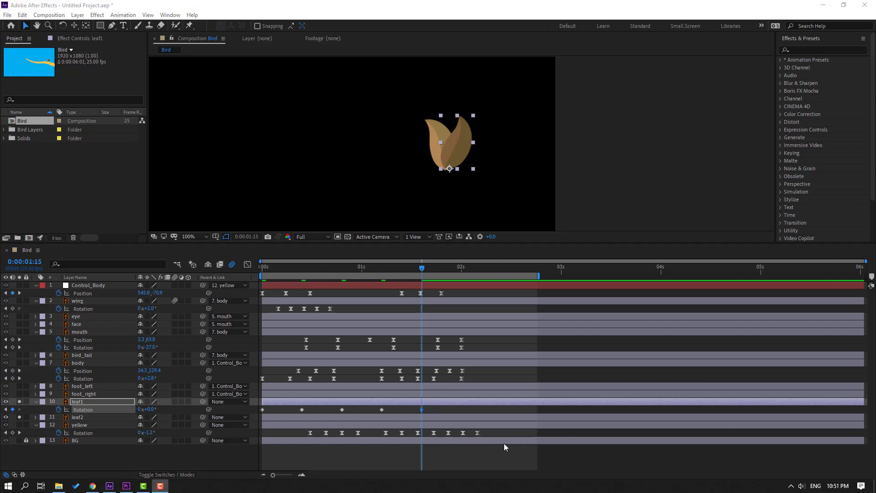
Apply Easy Ease to all five of leaf1's Rotation keyframes.
left_click(431, 412)
left_click(246, 412)
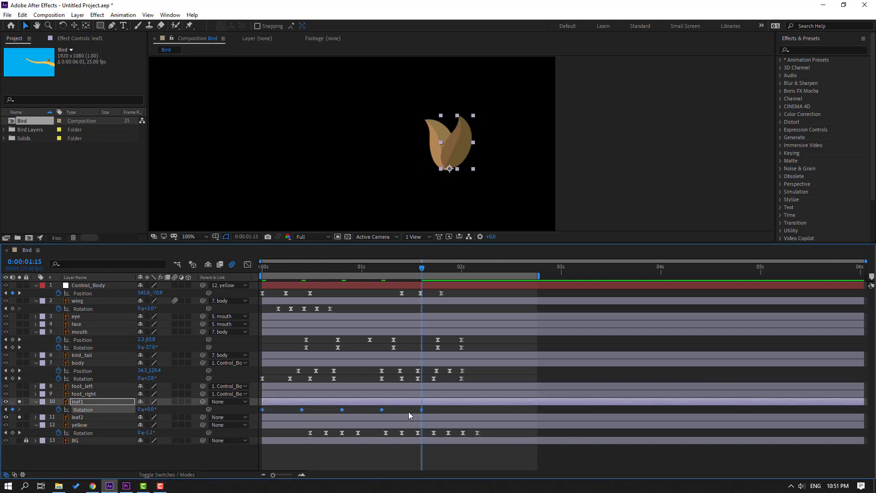
right_click(420, 410)
right_click(421, 410)
mouse_move(503, 405)
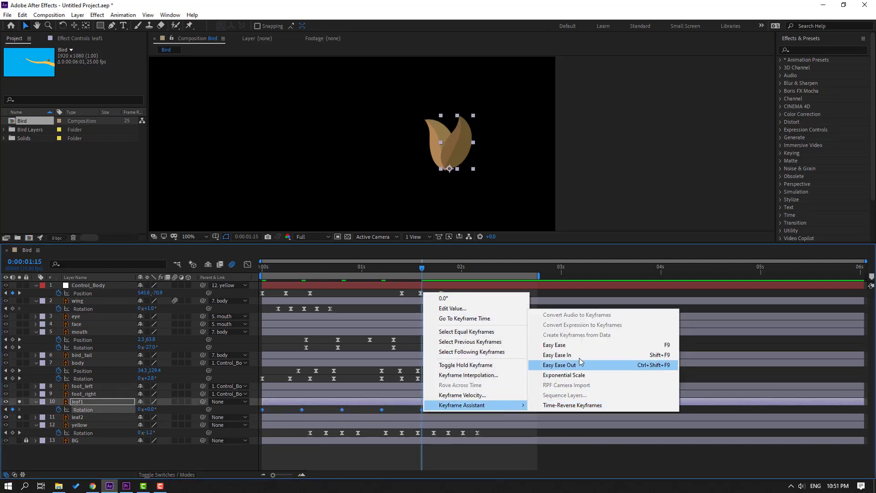
left_click(577, 345)
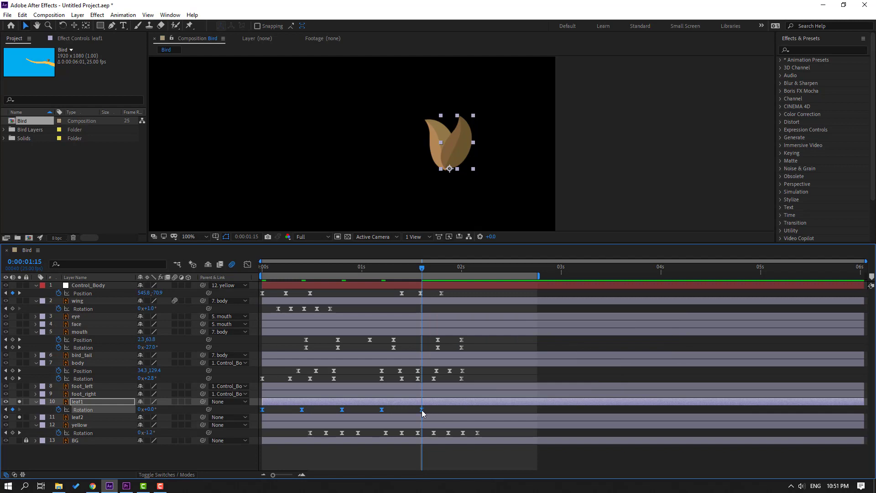
Compress leaf1's sway keyframes into about one second and preview the motion.
left_click_drag(421, 410, 361, 410)
key("space")
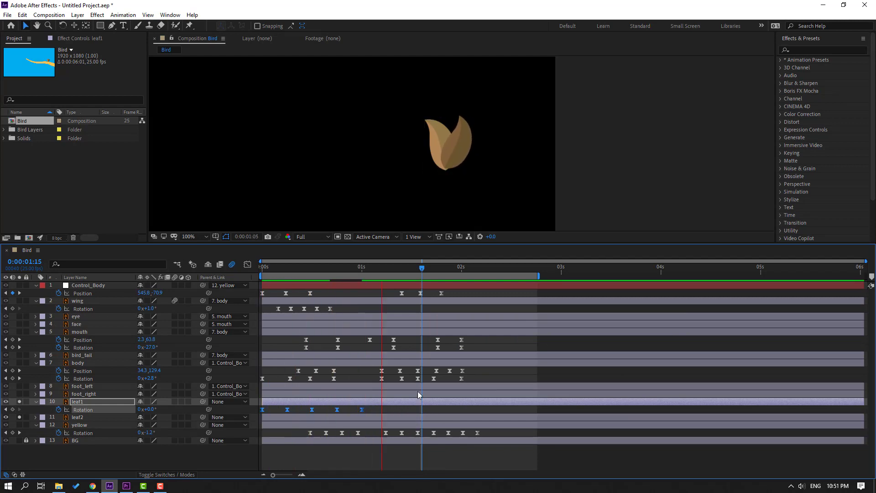
key("space")
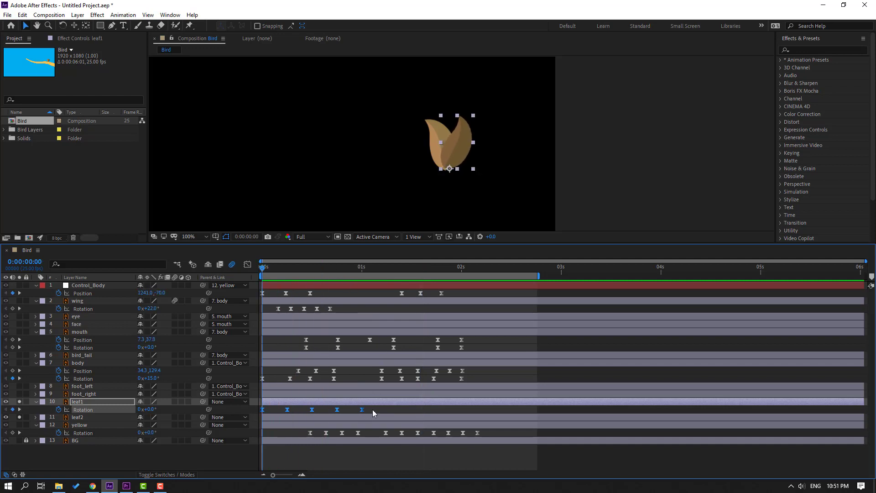
Paste leaf1's sway keyframes onto leaf2's Rotation, offset a few frames later.
left_click(259, 413)
left_click(82, 417)
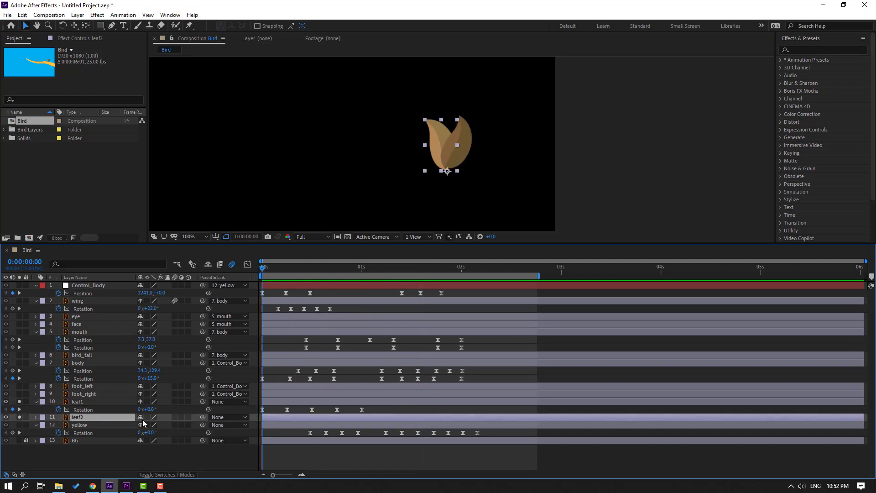
key("r")
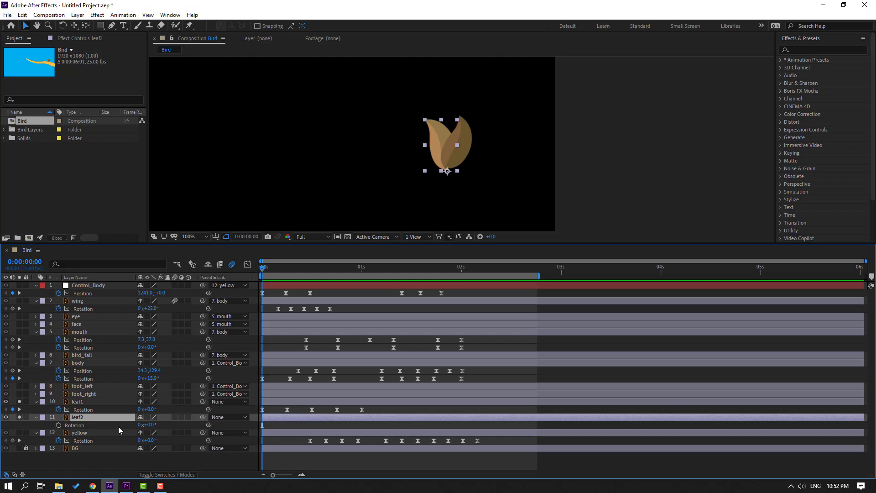
left_click(79, 427)
key("ctrl+v")
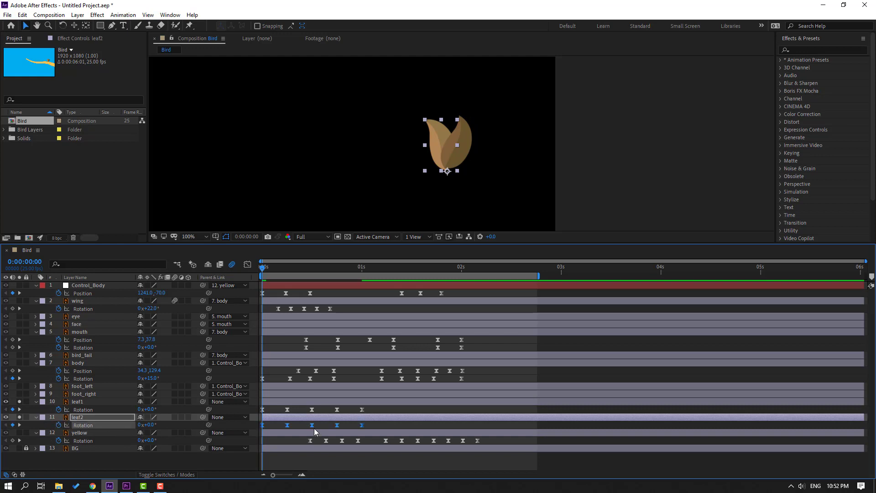
left_click_drag(317, 429, 333, 428)
key("space")
Parent both leaf1 and leaf2 to the yellow branch layer.
left_click(77, 403)
left_click(78, 417, "ctrl")
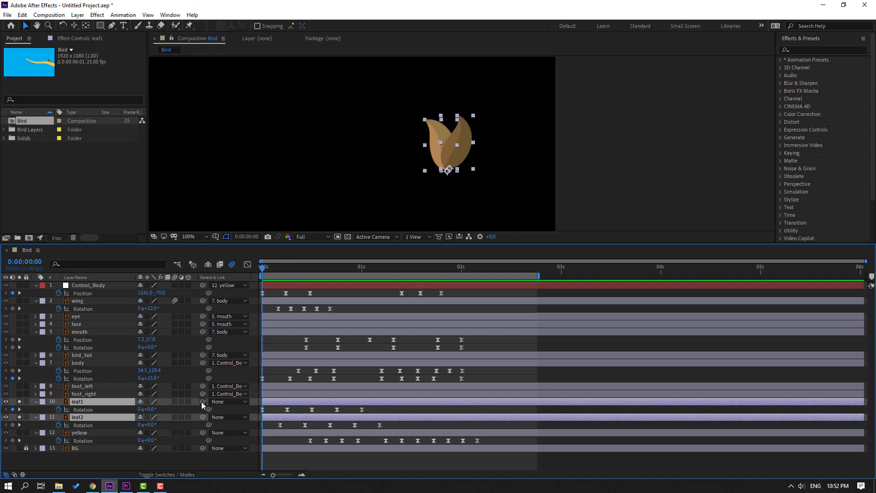
left_click_drag(201, 402, 80, 433)
Preview the scene and shift both leaves' sway keyframes about three frames earlier.
left_click_drag(265, 267, 374, 269)
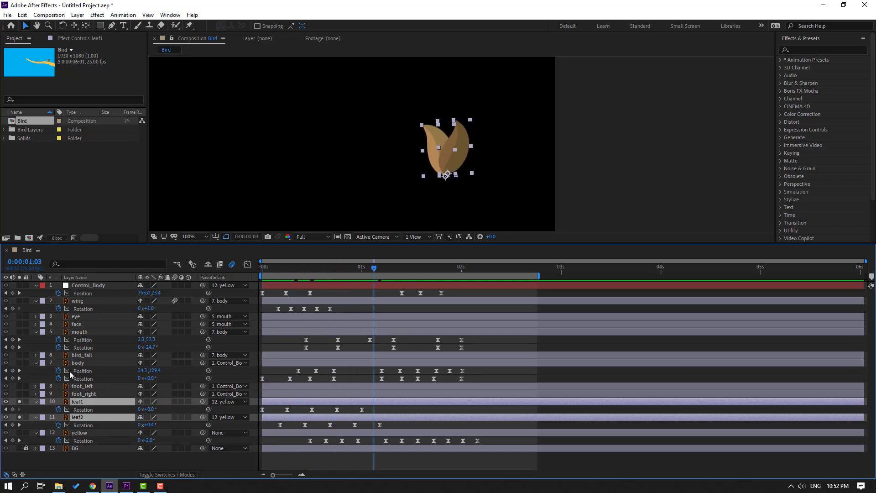
left_click(20, 417)
key("space")
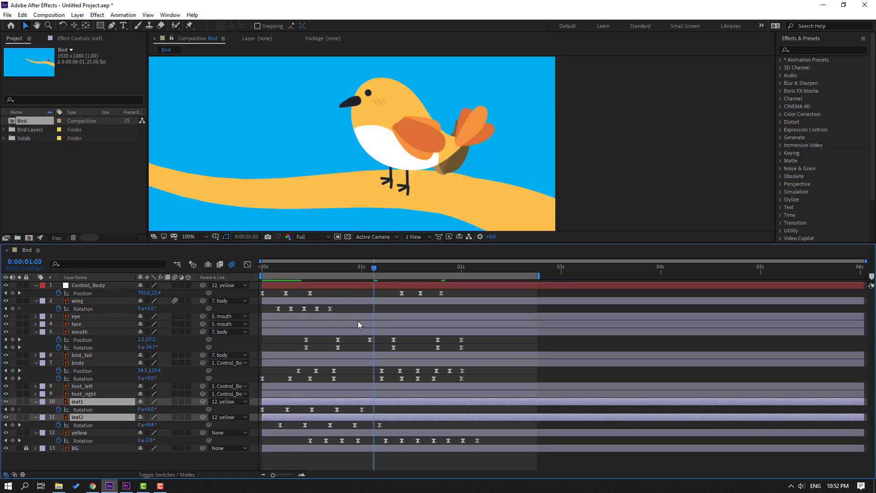
key("space")
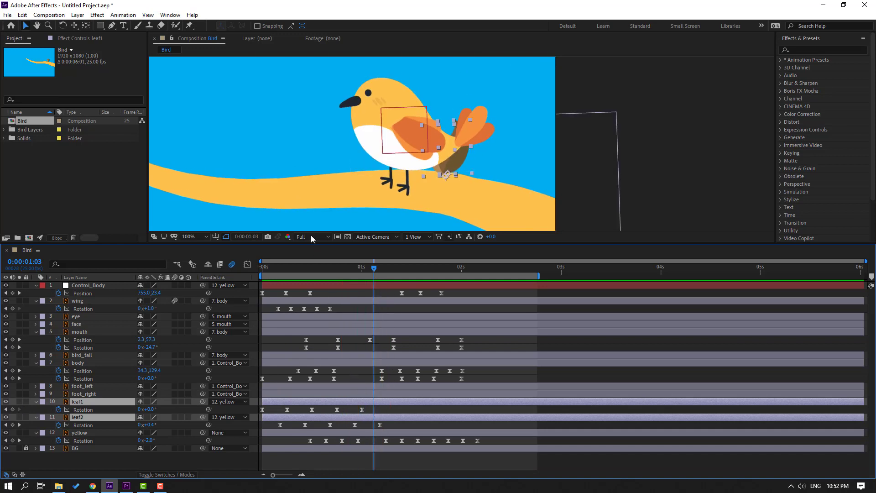
left_click_drag(289, 270, 330, 270)
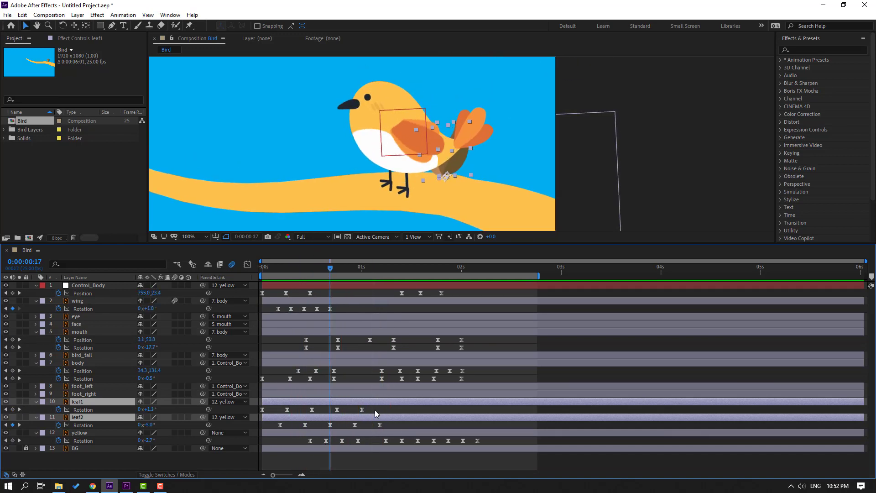
left_click_drag(382, 428, 329, 412)
scroll(388, 152, "down", 2)
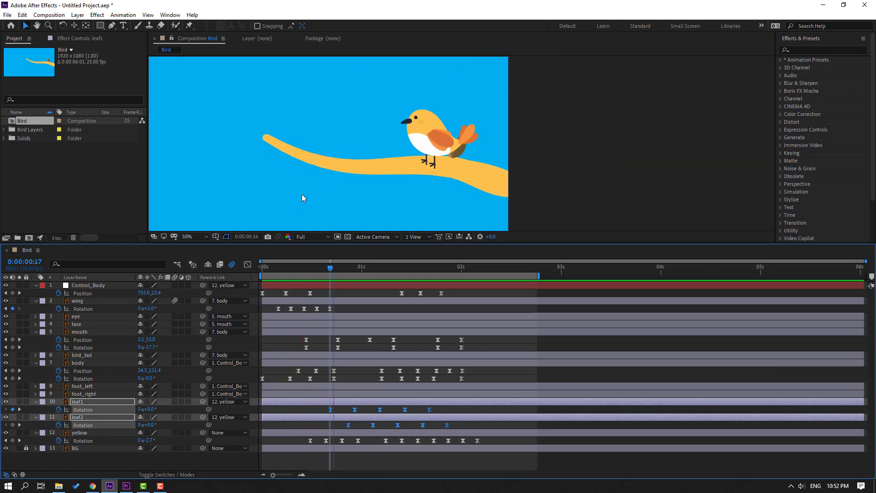
left_click_drag(331, 409, 319, 410)
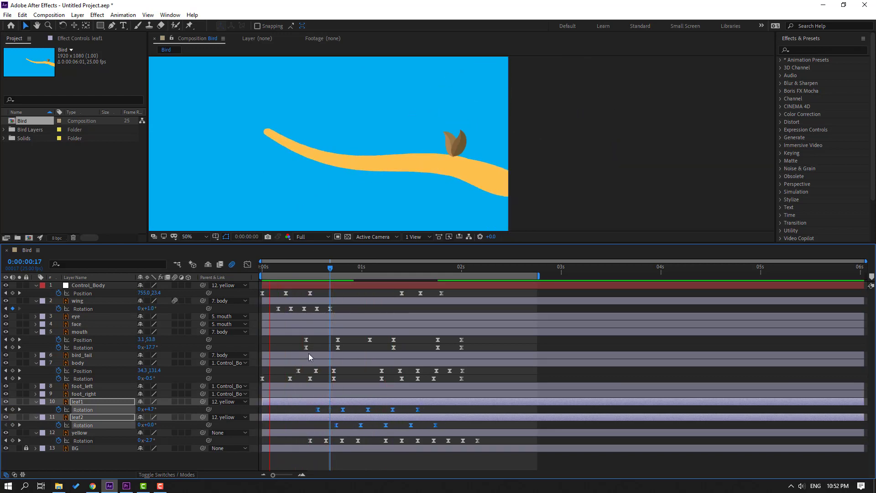
key("space")
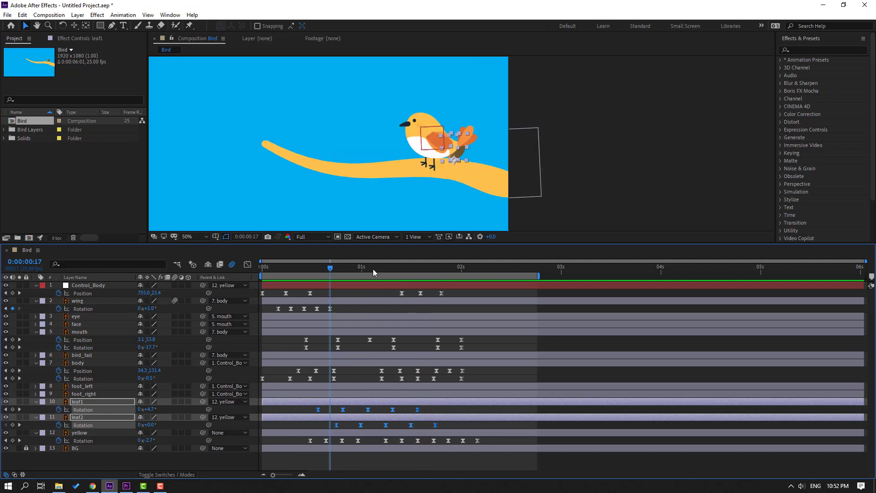
Add a second sway cycle around 1:19 and slide the later keyframes slightly earlier.
left_click_drag(374, 272, 451, 270)
left_click(322, 407)
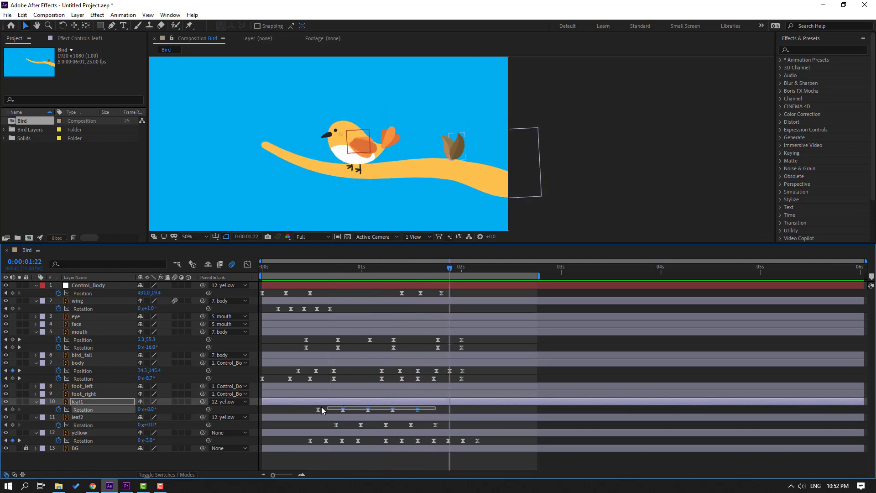
key("ctrl+v")
left_click_drag(452, 423, 322, 426)
left_click_drag(451, 271, 466, 271)
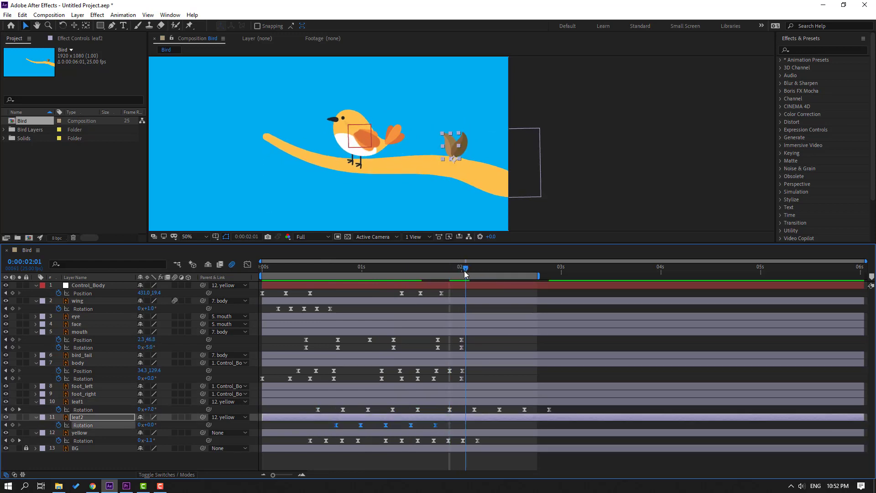
left_click_drag(540, 276, 582, 276)
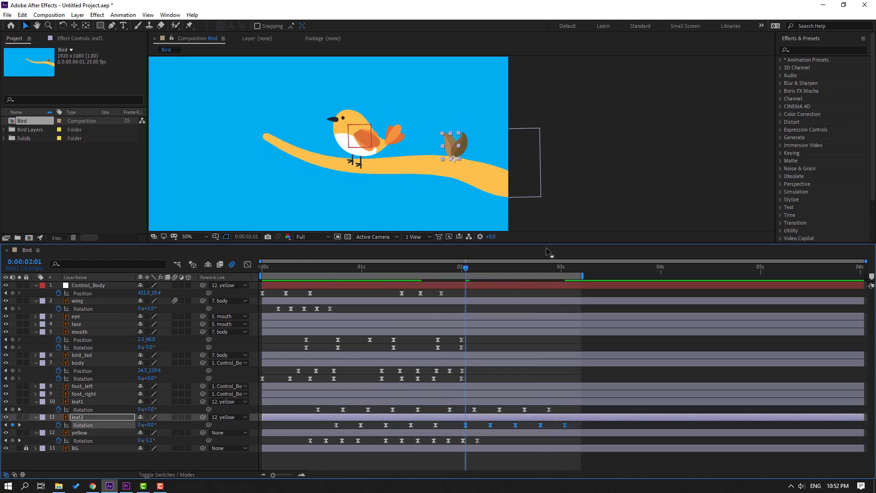
scroll(291, 193, "down", 2)
key("space")
scroll(299, 198, "up", 2)
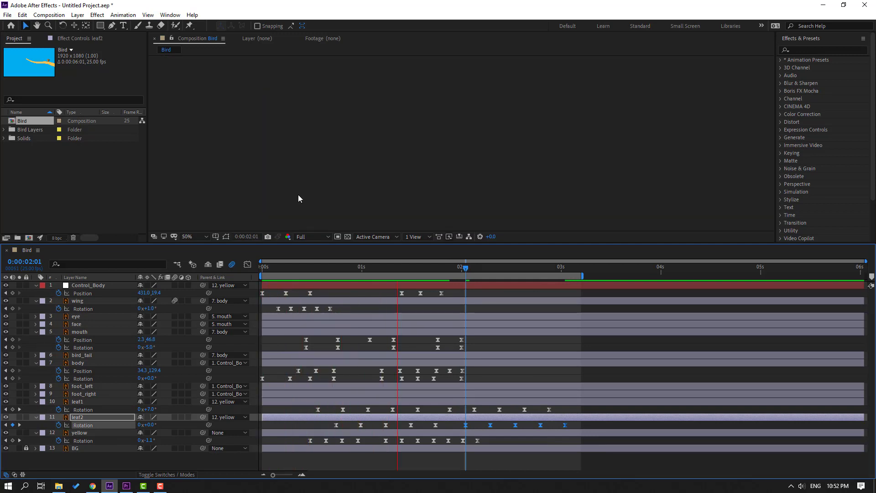
left_click_drag(575, 412, 446, 429)
left_click_drag(454, 414, 437, 414)
Preview the sway from about 1:11, restore the preview start to 0, and collapse the layers.
left_click_drag(260, 276, 404, 276)
key("space")
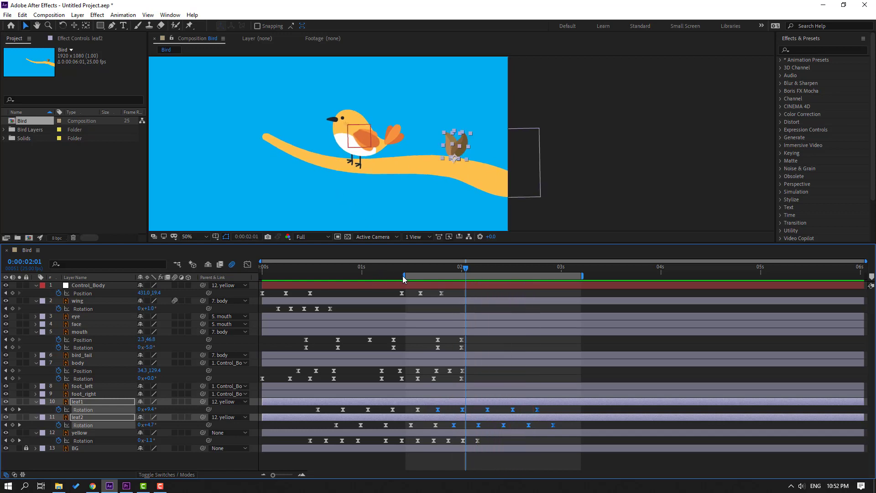
left_click_drag(404, 276, 260, 276)
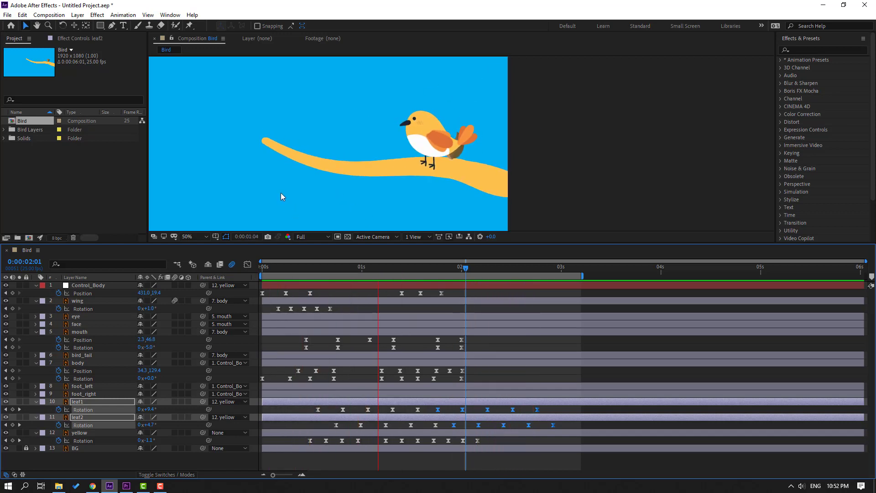
key("space")
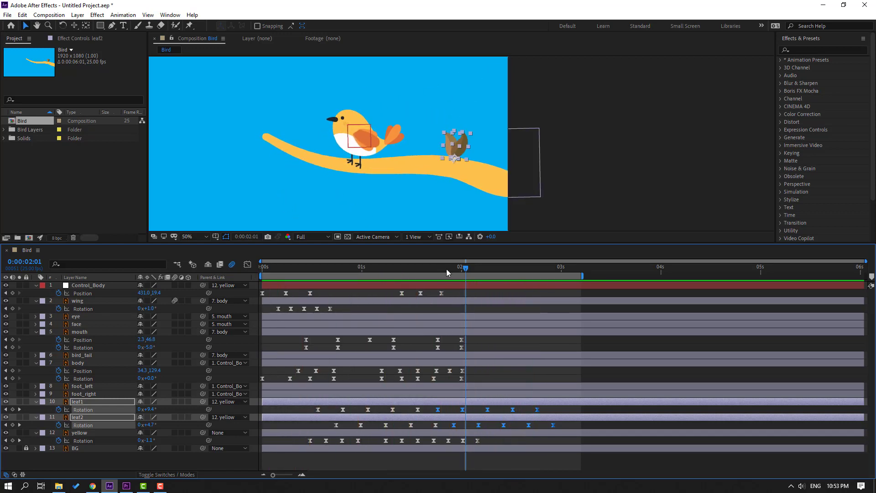
key("u")
key("F2")
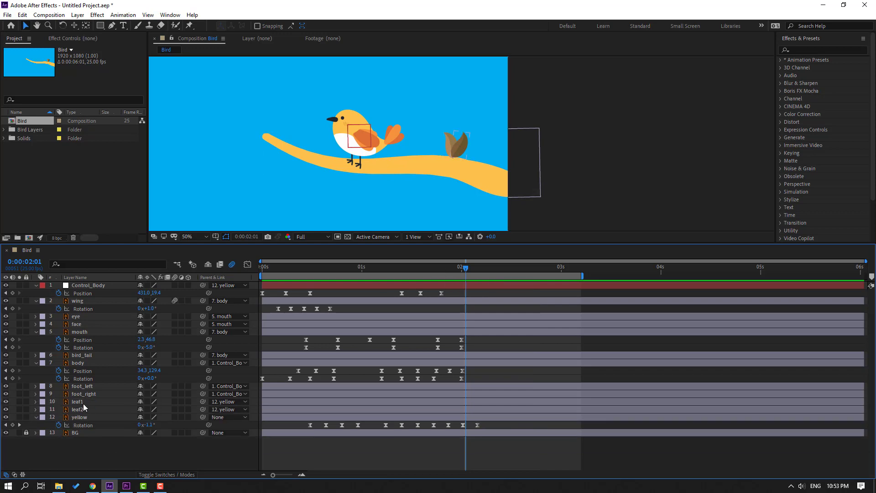
Pre-compose leaf1 and leaf2 into a new composition named Leaf01.
left_click(83, 403)
left_click(82, 410, "shift")
right_click(80, 405)
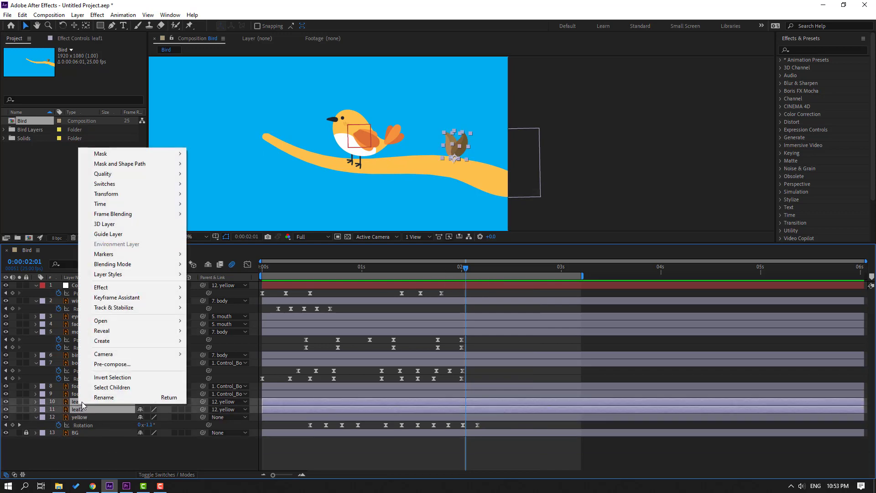
left_click(109, 366)
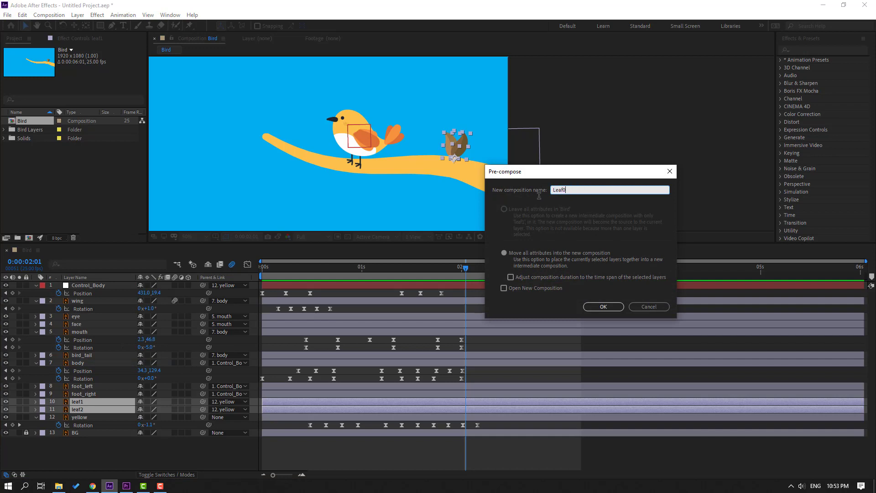
type("Leaf01")
left_click(611, 306)
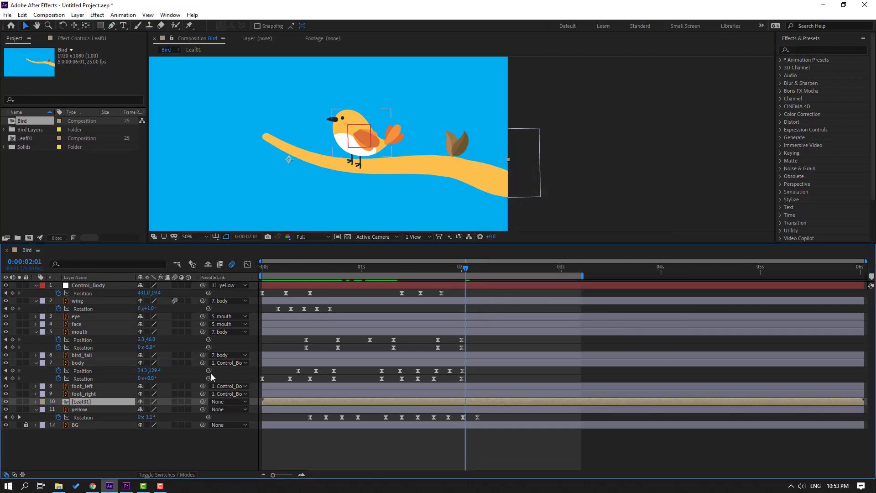
Parent the Leaf01 layer to yellow, then select Leaf01 in the Project panel.
left_click_drag(398, 267, 234, 268)
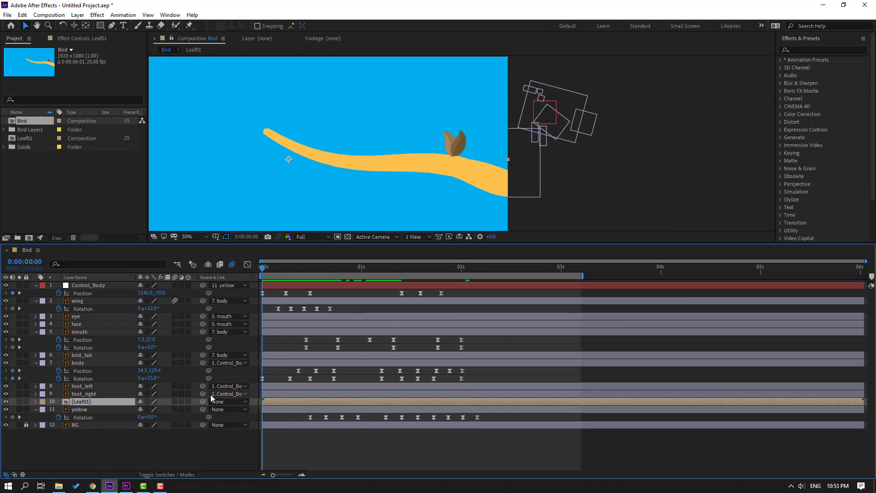
left_click_drag(203, 402, 94, 415)
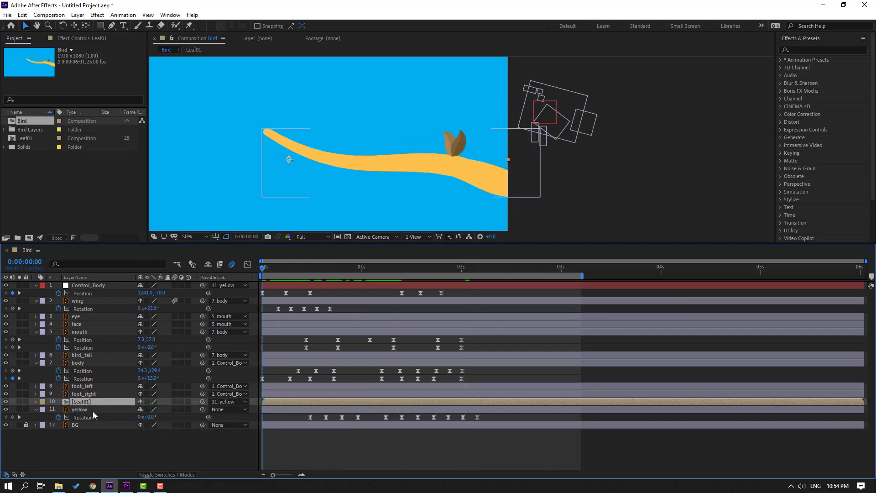
left_click(50, 191)
left_click(27, 140)
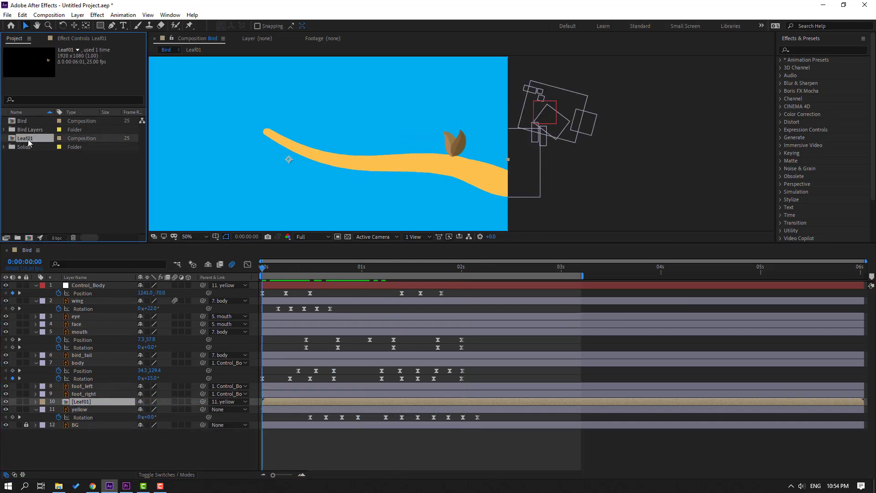
Duplicate Leaf01 into Leaf02 and Leaf03 and add both to the Bird composition.
key("ctrl+d")
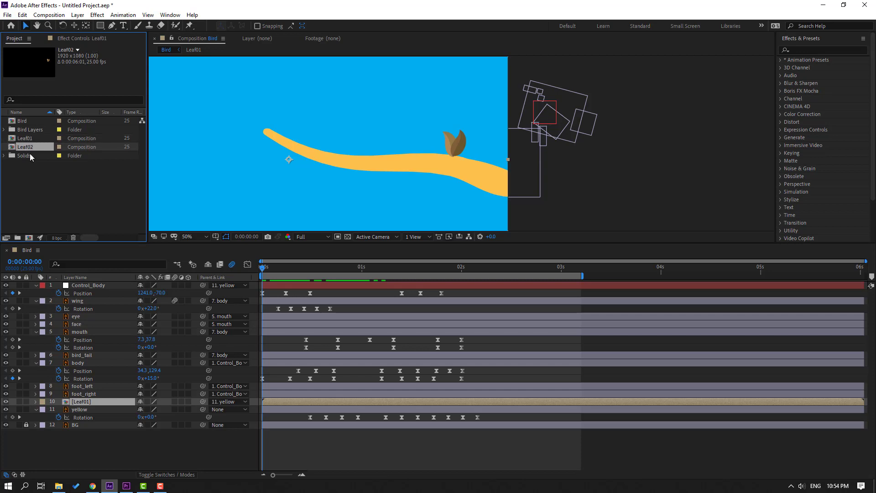
key("ctrl+d")
left_click(26, 147)
left_click(29, 154, "shift")
left_click_drag(138, 345, 105, 402)
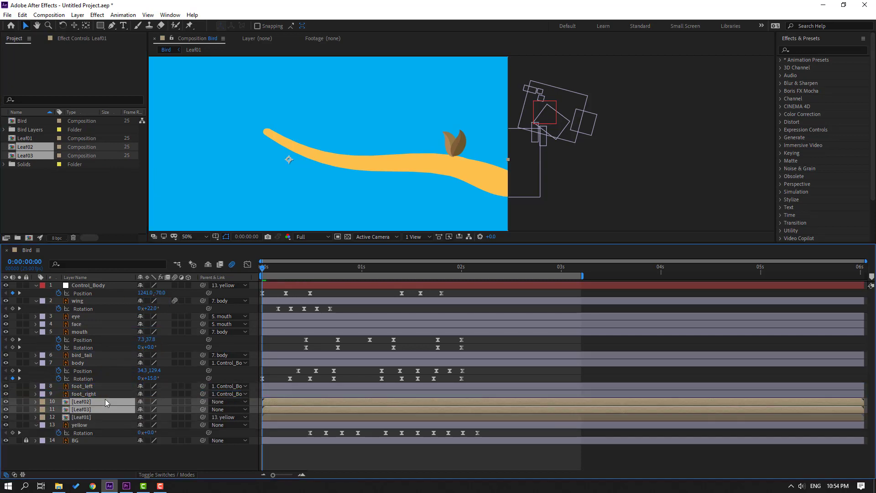
left_click(135, 458)
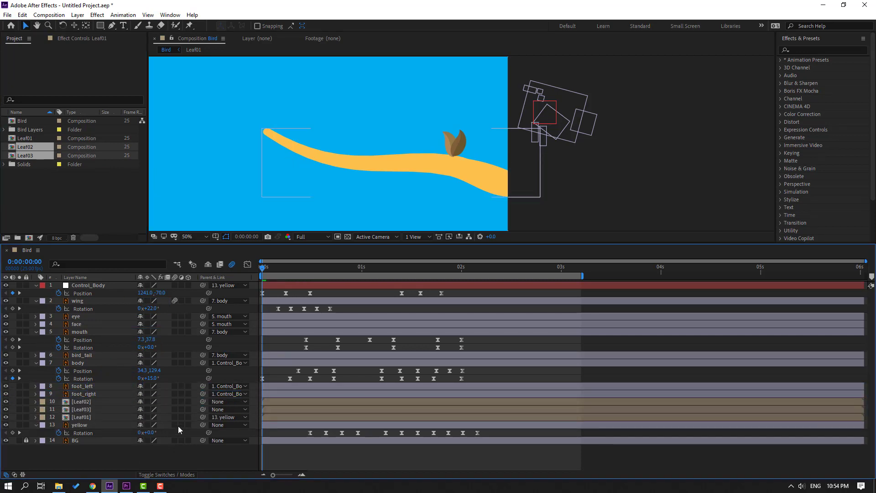
Move Leaf03 to the branch's left tip and Leaf02 toward the branch's middle.
left_click(78, 410)
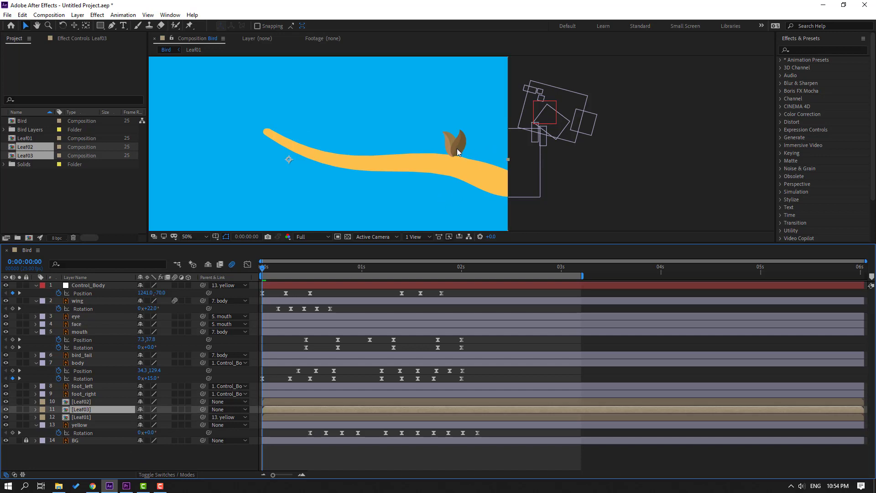
left_click_drag(456, 149, 266, 121)
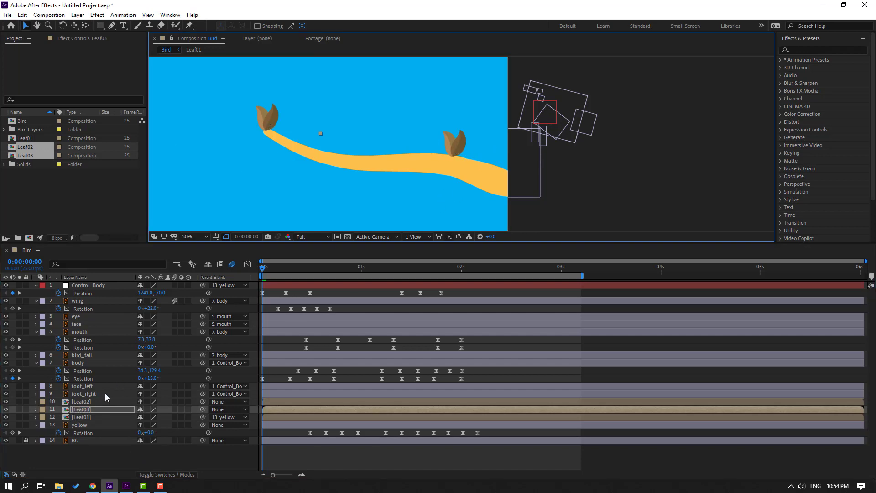
left_click(89, 402)
left_click_drag(465, 143, 200, 172)
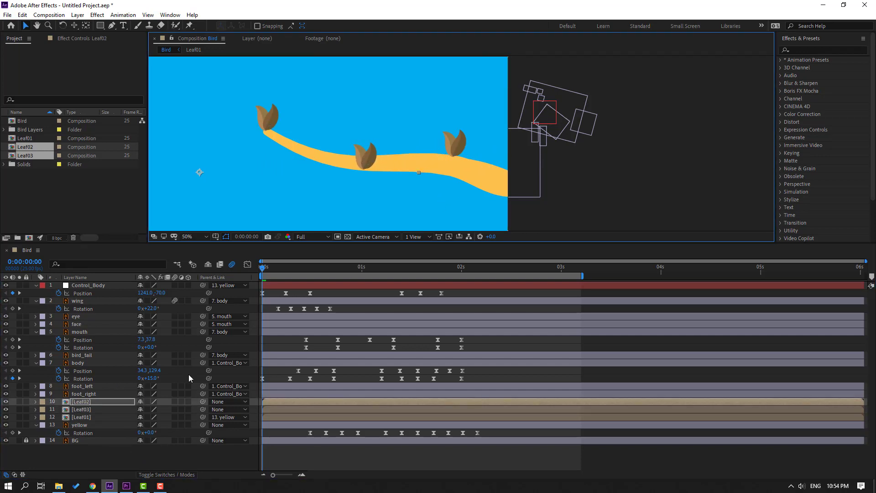
Rotate Leaf02 to -163° and place it hanging under the branch's middle.
key("r")
left_click_drag(147, 409, 121, 410)
key("comma")
left_click_drag(293, 177, 446, 173)
key("period")
left_click_drag(151, 414, 159, 413)
left_click_drag(379, 142, 328, 177)
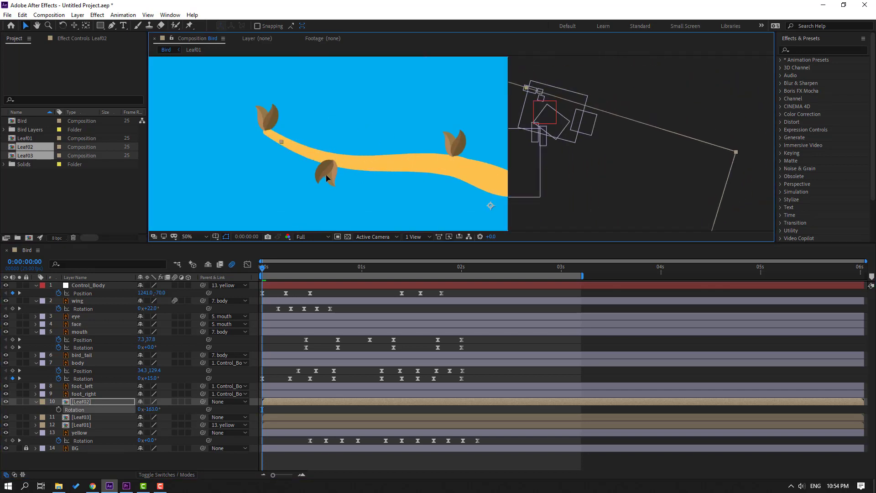
key("space")
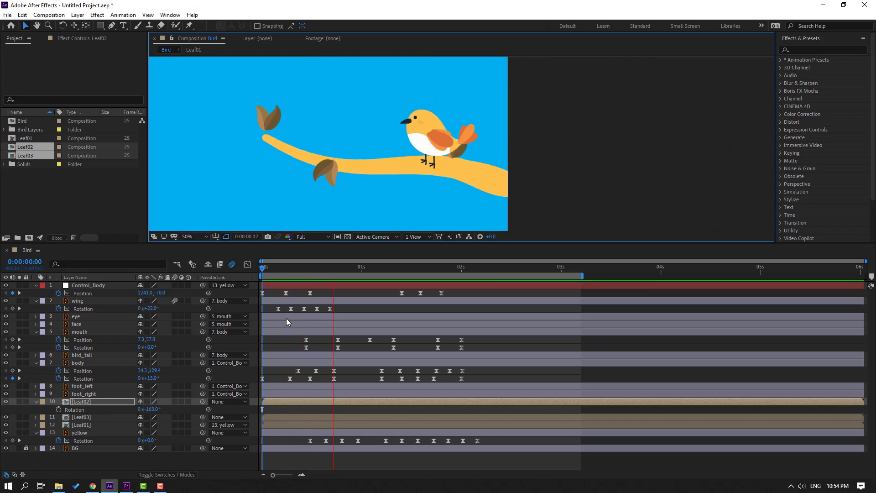
left_click(282, 269)
Parent Leaf02 and Leaf03 to the yellow branch and preview all three leaves.
key("Home")
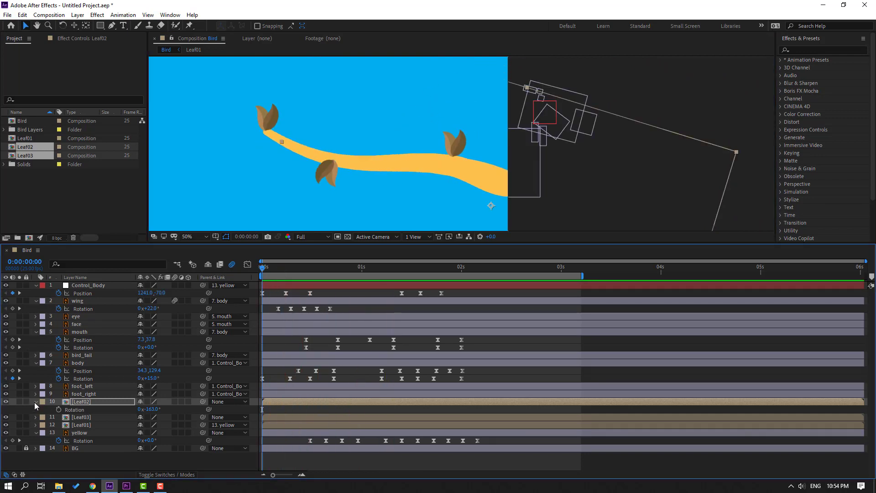
left_click(36, 402)
left_click(87, 410, "ctrl")
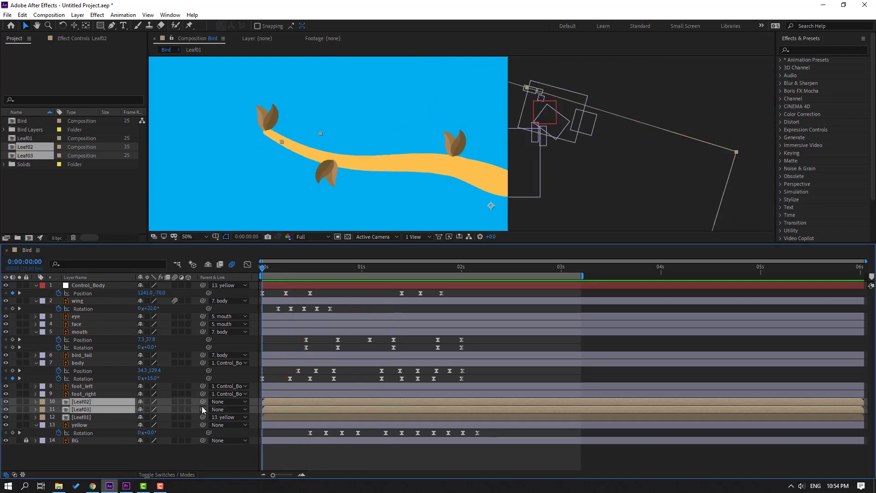
left_click_drag(148, 401, 82, 425)
key("space")
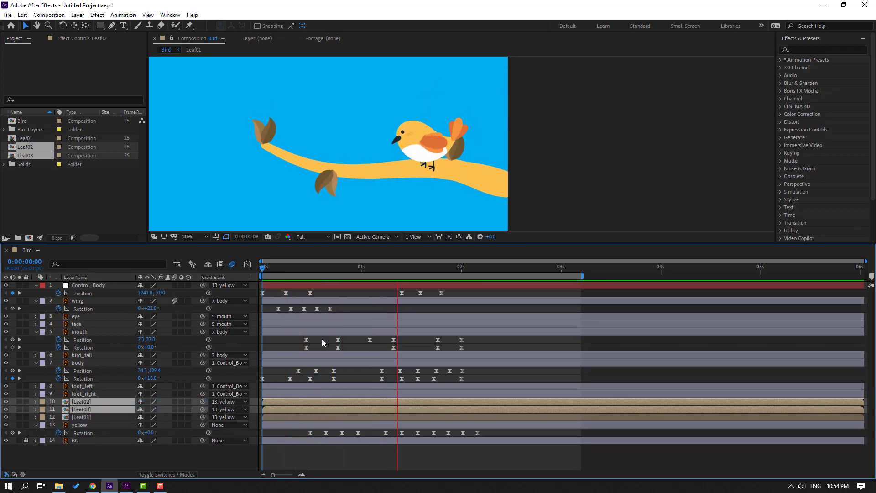
key("space")
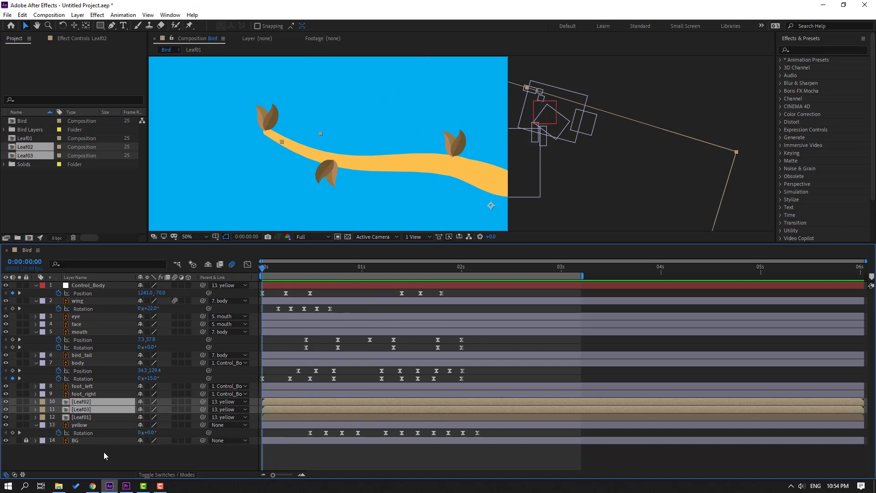
left_click(106, 456)
Inside Leaf02, shift both leaves' Rotation keyframes later, then preview in Bird.
double_click(82, 403)
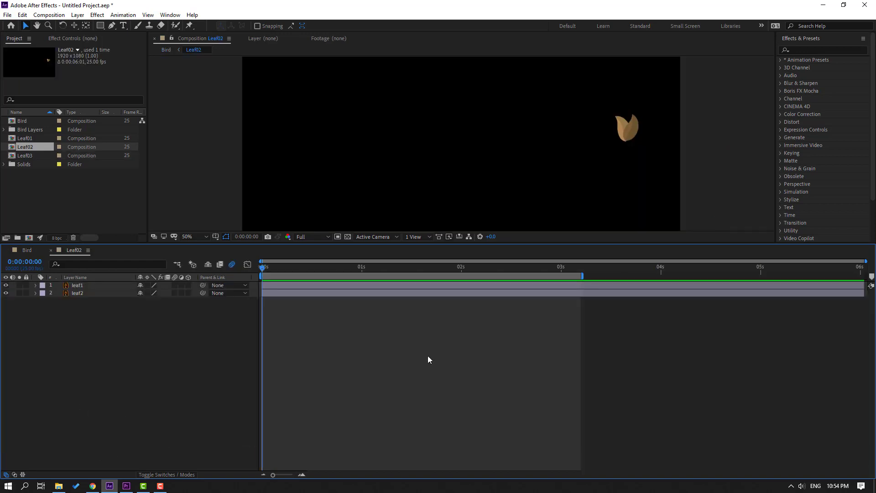
left_click_drag(66, 349, 80, 283)
key("u")
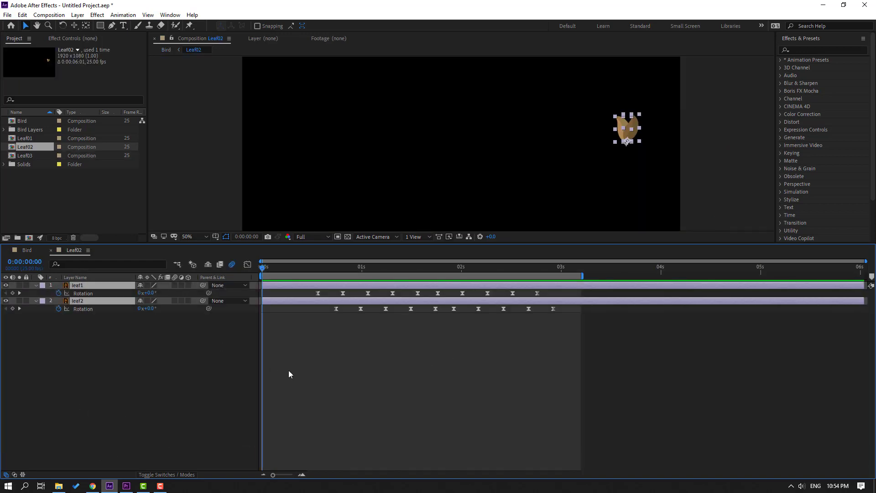
left_click_drag(570, 296, 326, 294)
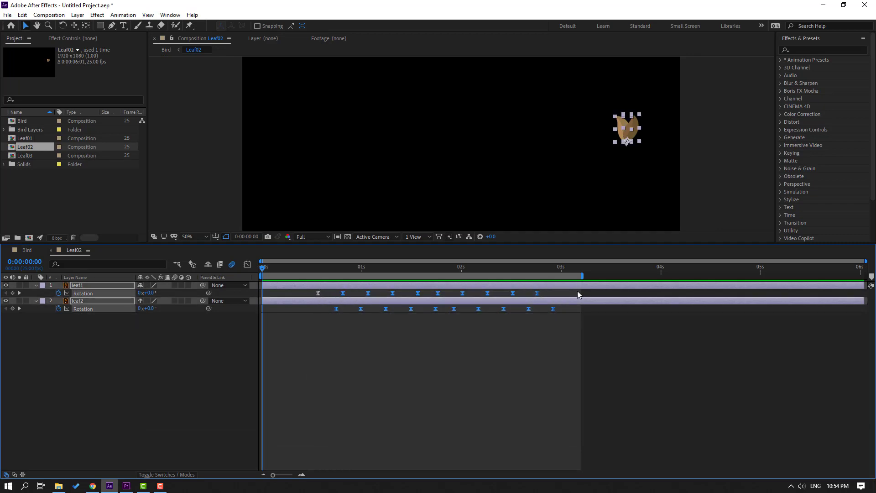
left_click_drag(577, 292, 344, 299)
left_click(31, 253)
key("space")
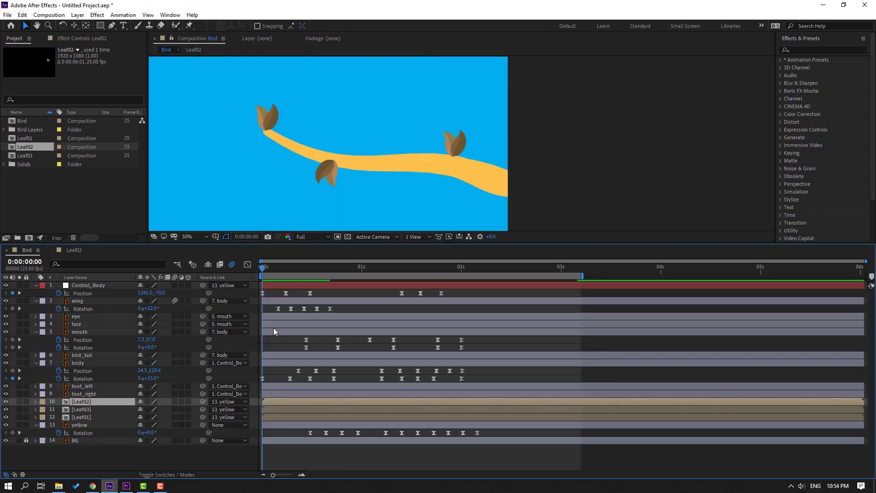
left_click(333, 268)
Inside Leaf03, shift both leaves' Rotation keyframes later in time.
double_click(76, 414)
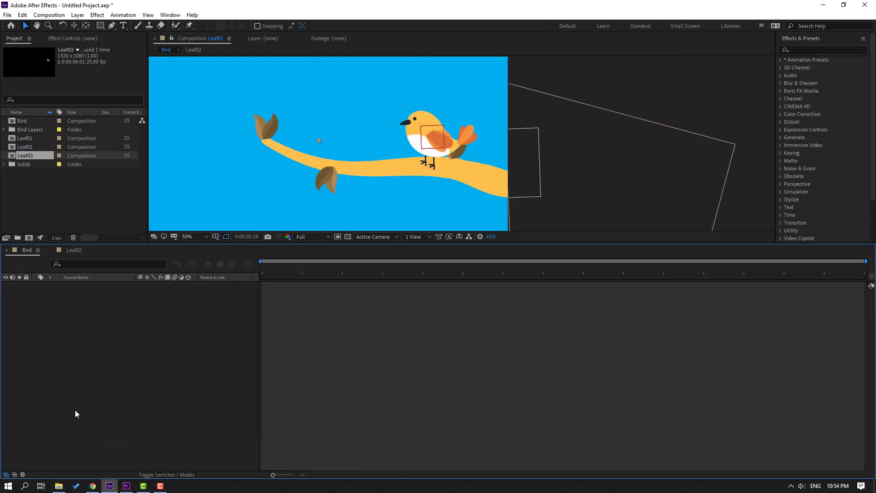
left_click_drag(98, 349, 107, 305)
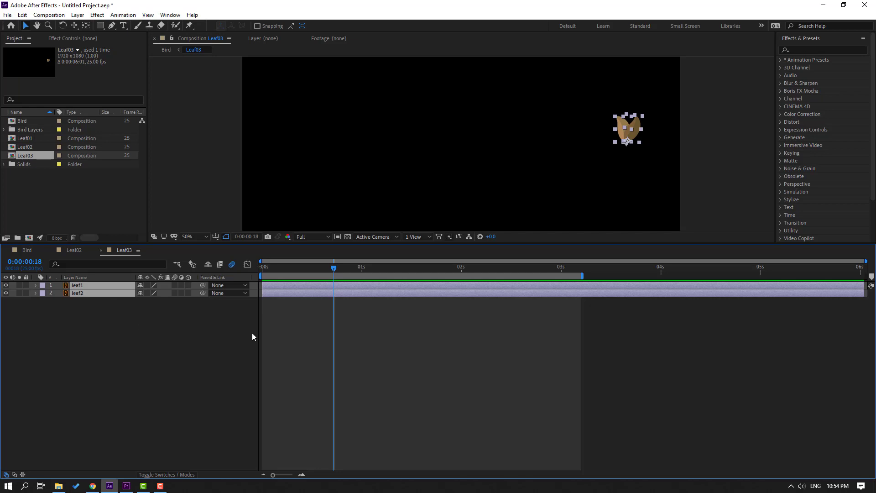
key("u")
left_click_drag(549, 291, 319, 334)
left_click_drag(318, 298, 334, 297)
Preview the Bird composition and set the viewer magnification to Fit.
left_click(35, 249)
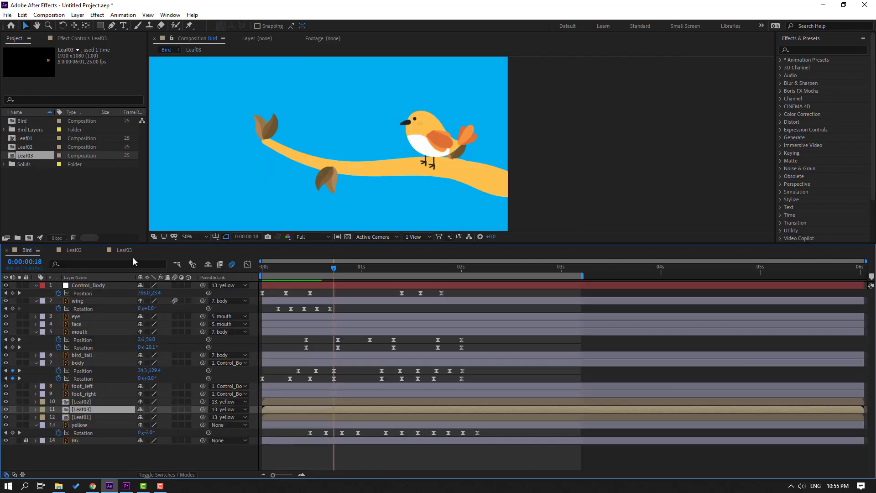
key("space")
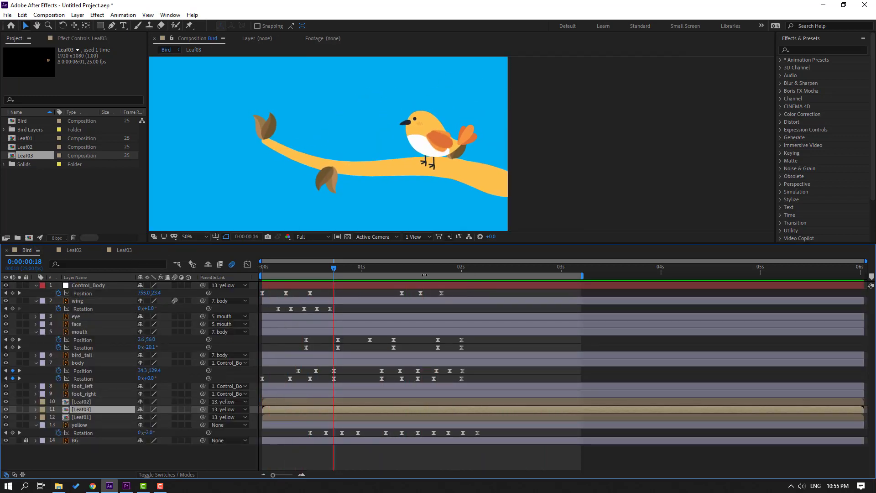
left_click(191, 237)
left_click(203, 397)
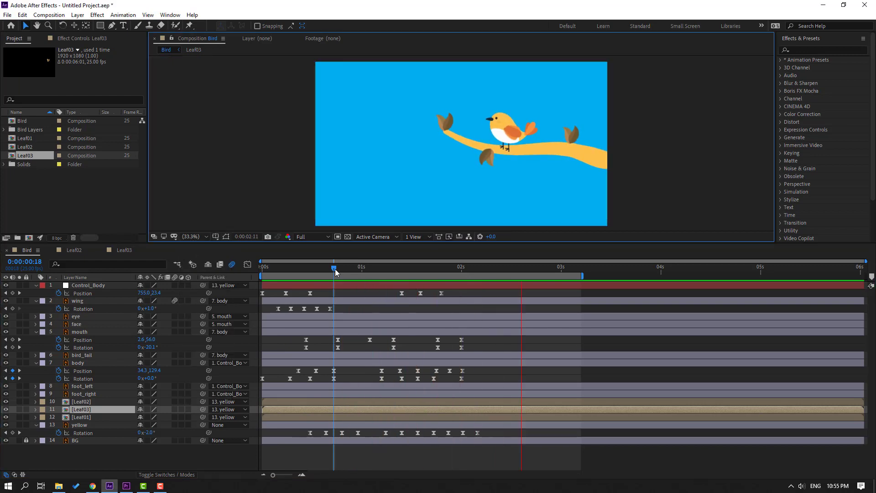
key("space")
scroll(498, 147, "up", 3)
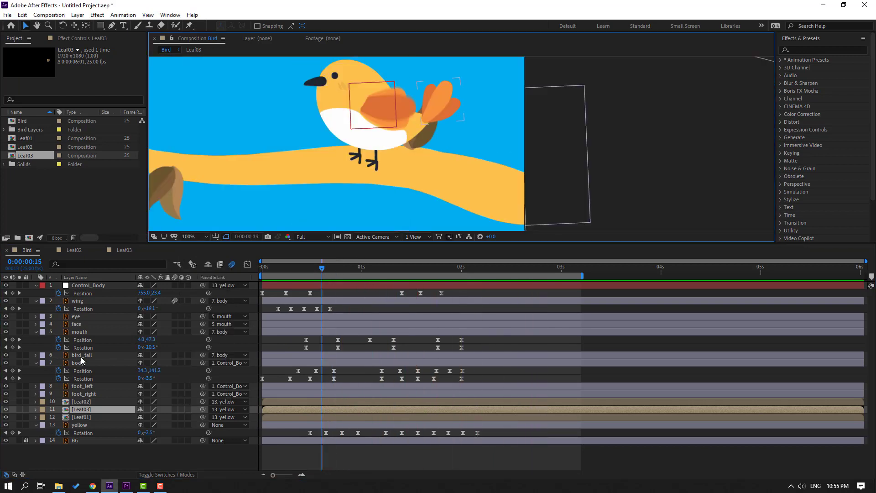
Solo bird_tail, drag its anchor point to the tail base with Pan Behind, then unsolo.
left_click(82, 357)
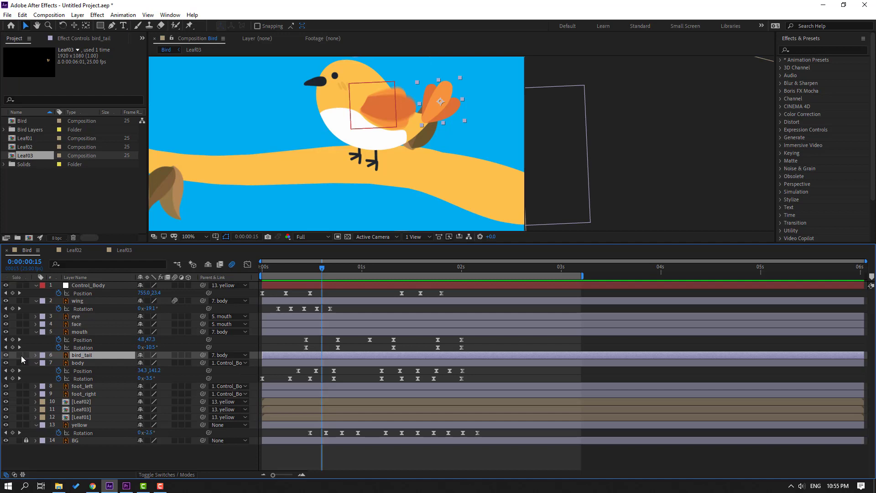
left_click(20, 356)
scroll(451, 94, "up", 4)
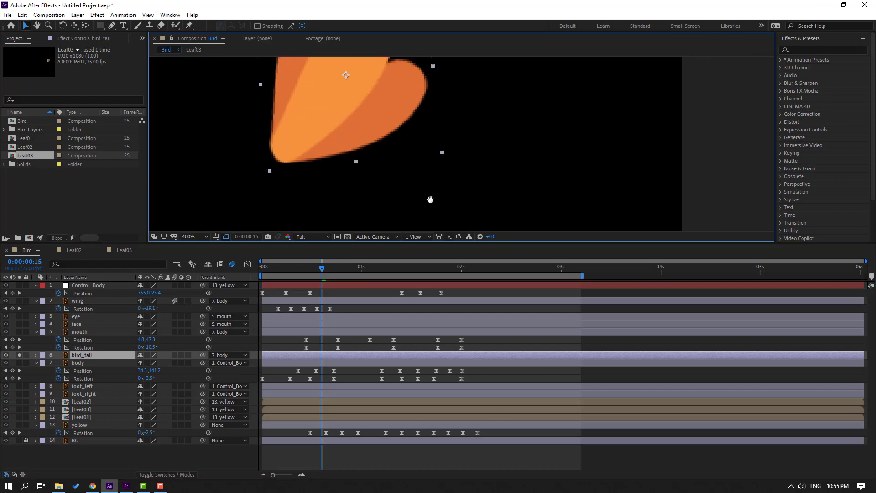
left_click(86, 26)
left_click_drag(344, 78, 333, 102)
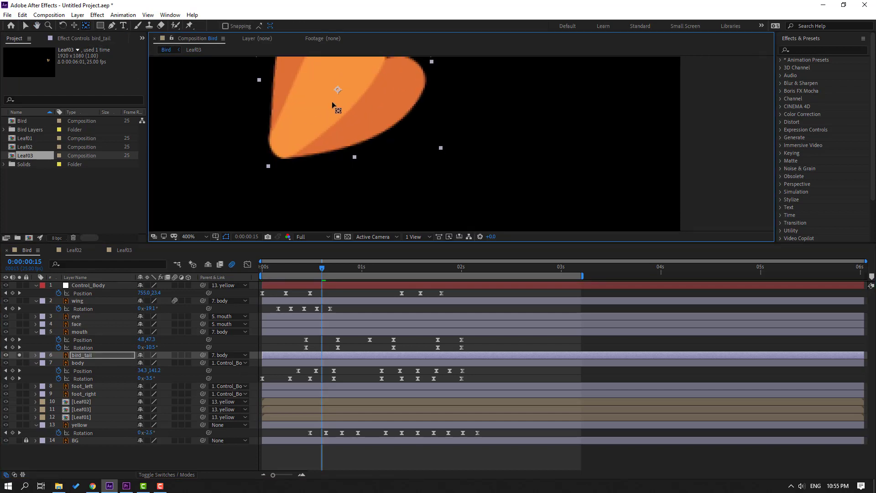
left_click(25, 26)
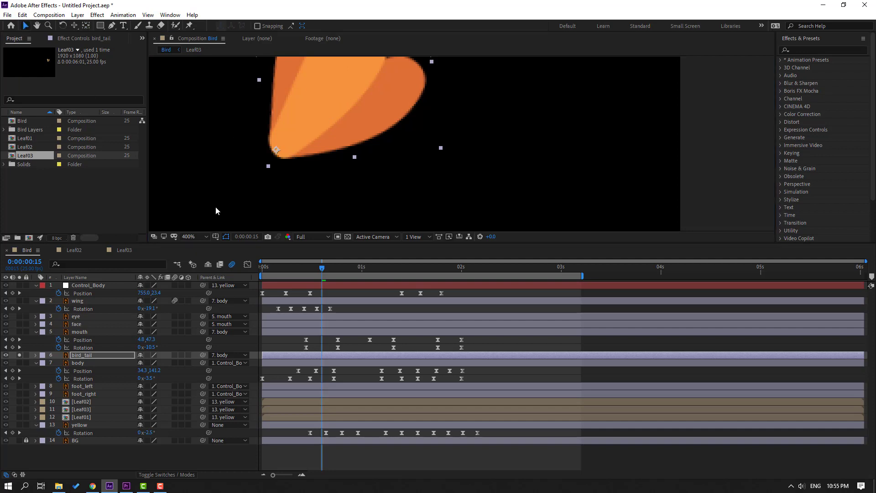
left_click(78, 357)
key("r")
scroll(355, 177, "down", 4)
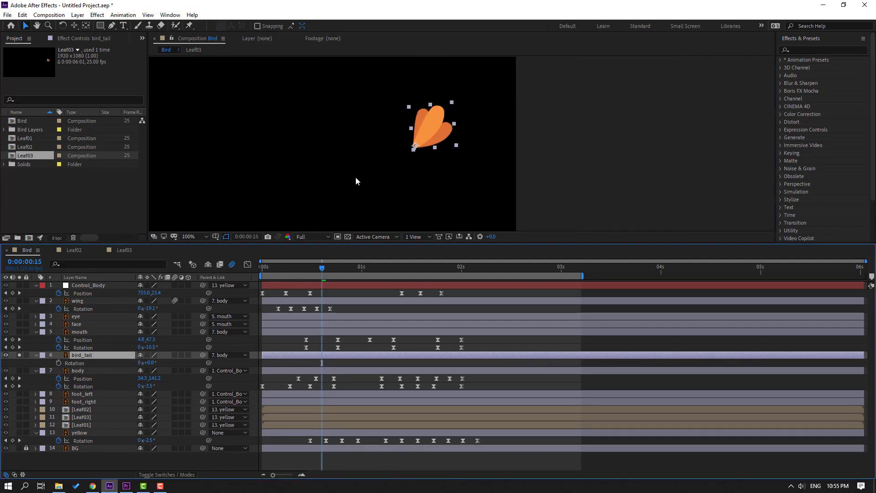
left_click(19, 356)
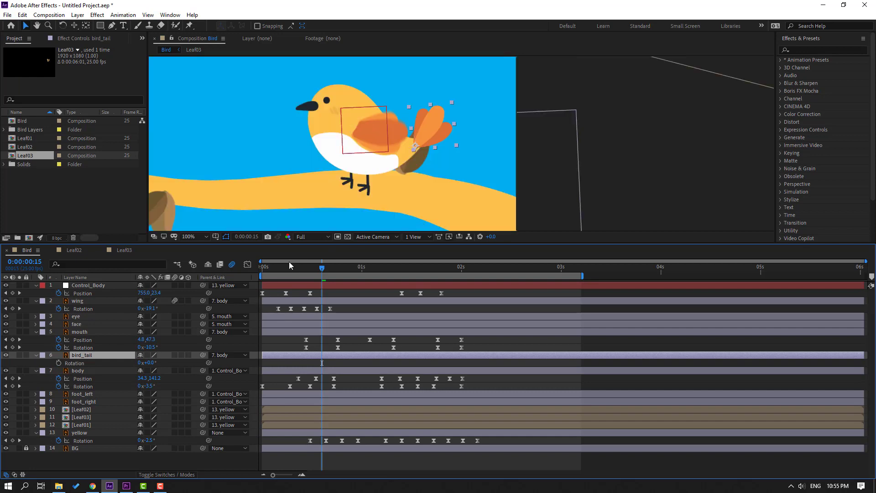
Start bird_tail Rotation keyframes at frame 7 and rotate the tail to -12° at frame 12.
mouse_move(289, 265)
left_mouse_down()
mouse_move(270, 267)
mouse_move(311, 269)
mouse_move(302, 268)
left_mouse_up()
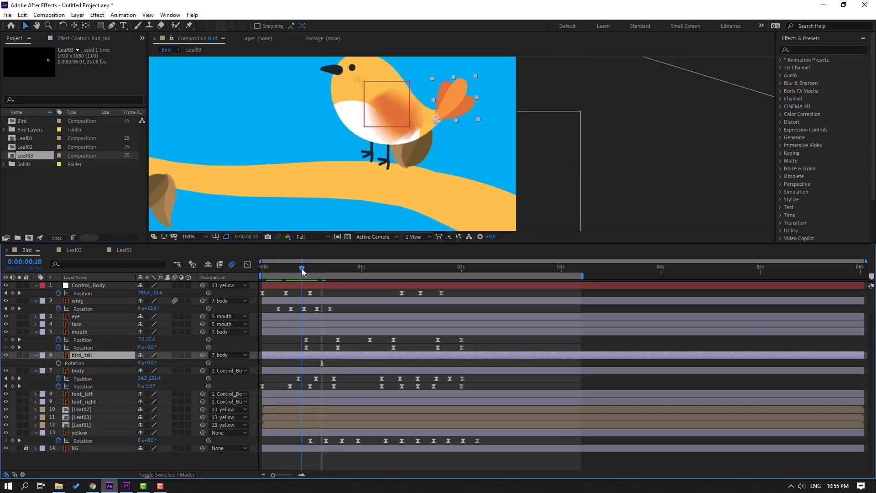
left_click(59, 364)
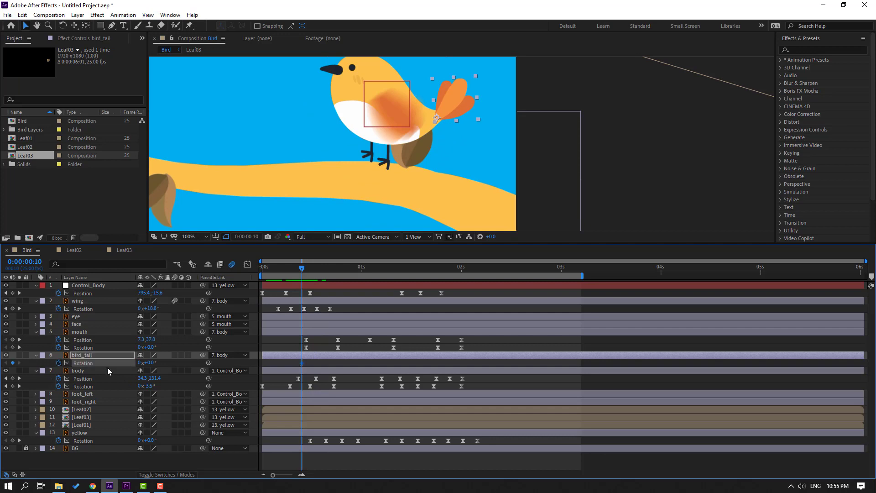
left_click_drag(301, 363, 290, 363)
mouse_move(302, 269)
left_mouse_down()
mouse_move(294, 269)
mouse_move(312, 269)
left_mouse_up()
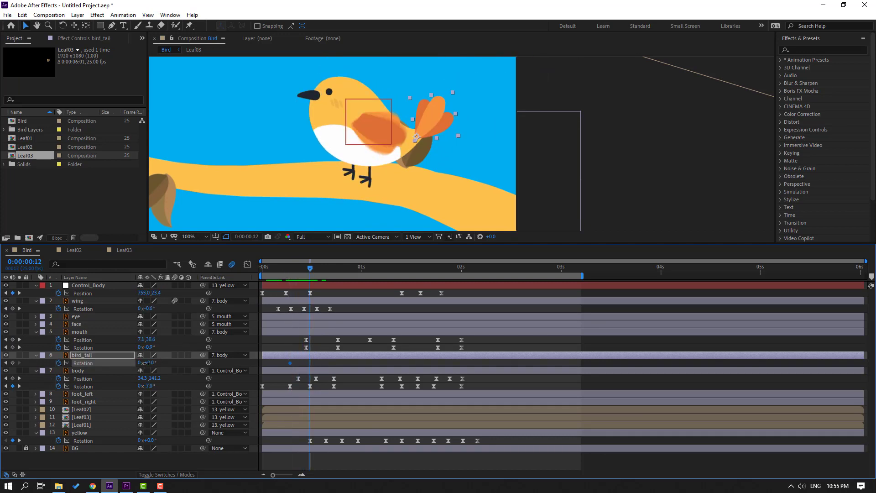
left_click_drag(146, 363, 142, 363)
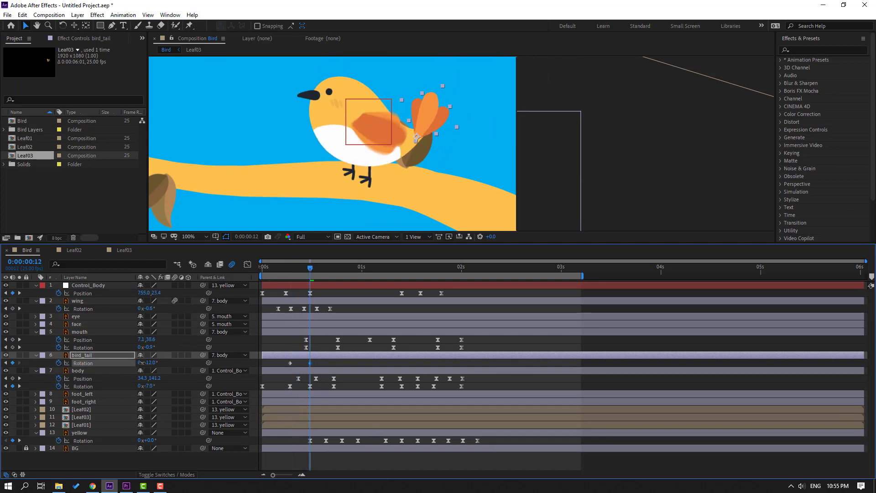
Key the tail at +3° on frame 16 and another pose at frame 20, then Easy Ease.
left_click(324, 268)
left_click_drag(147, 363, 164, 364)
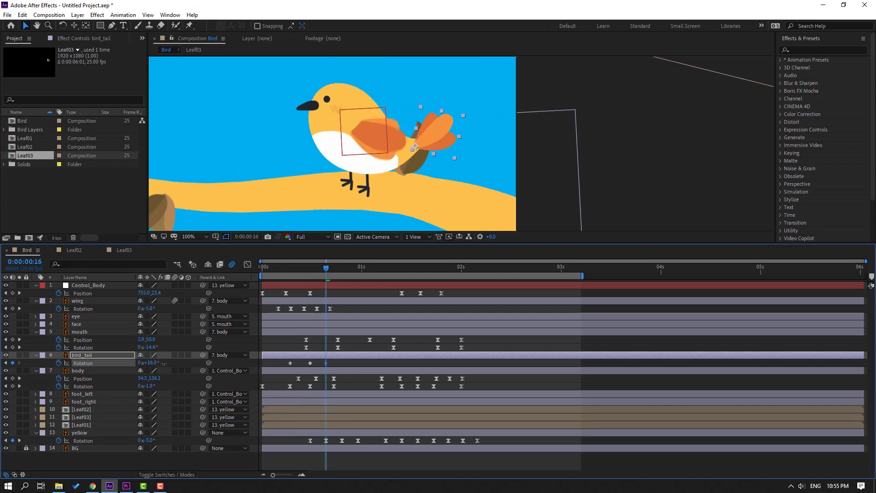
left_click_drag(331, 270, 343, 270)
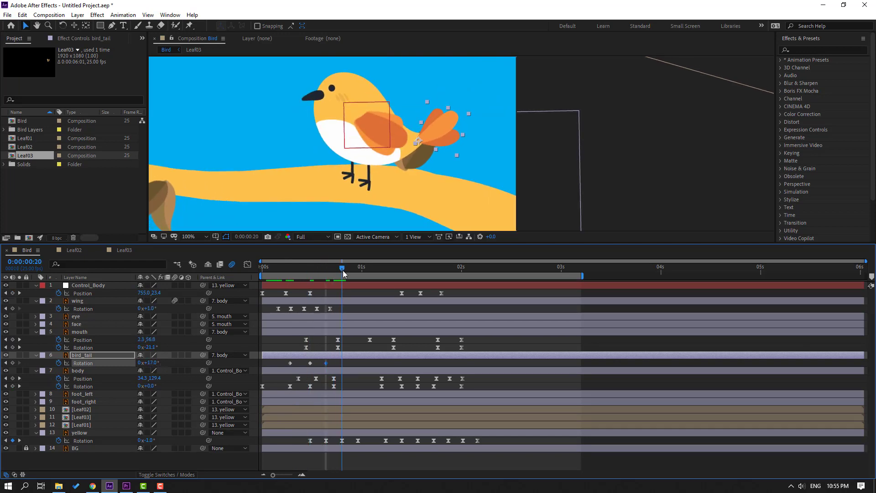
left_click_drag(156, 363, 151, 363)
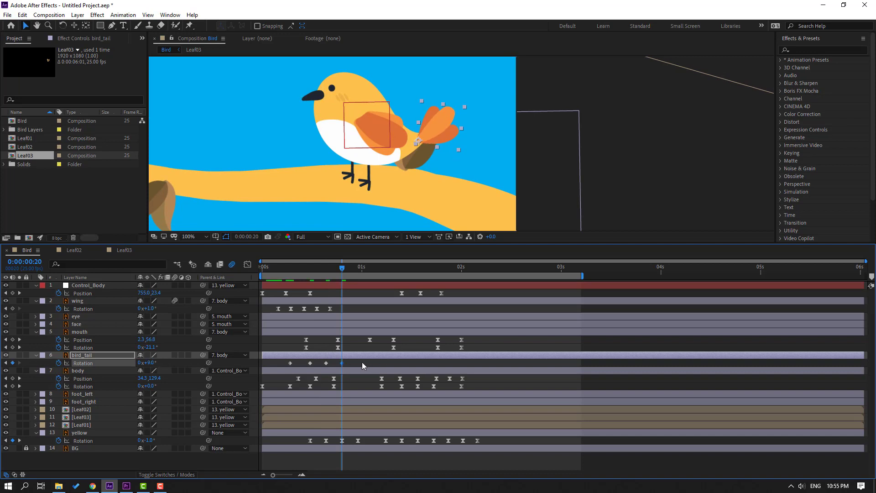
right_click(291, 363)
mouse_move(333, 356)
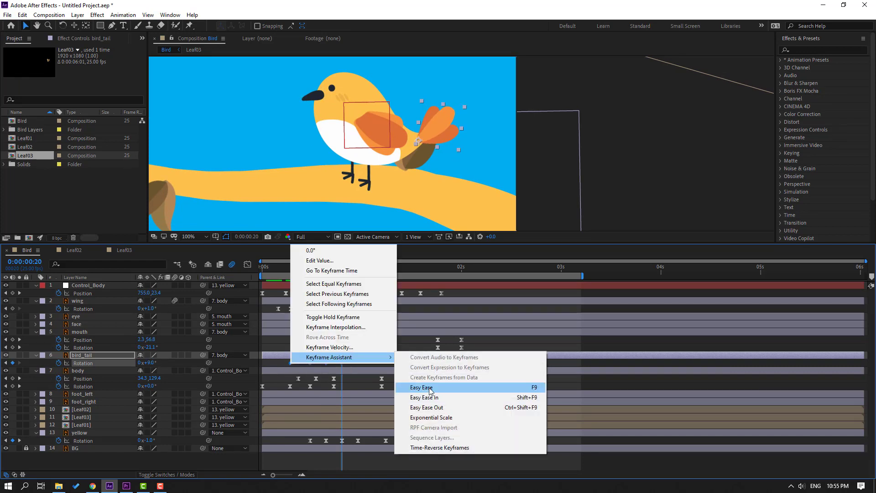
left_click(434, 333)
Spread the bird_tail Rotation keyframes further apart in time and preview the slower wag.
scroll(421, 154, "down", 2)
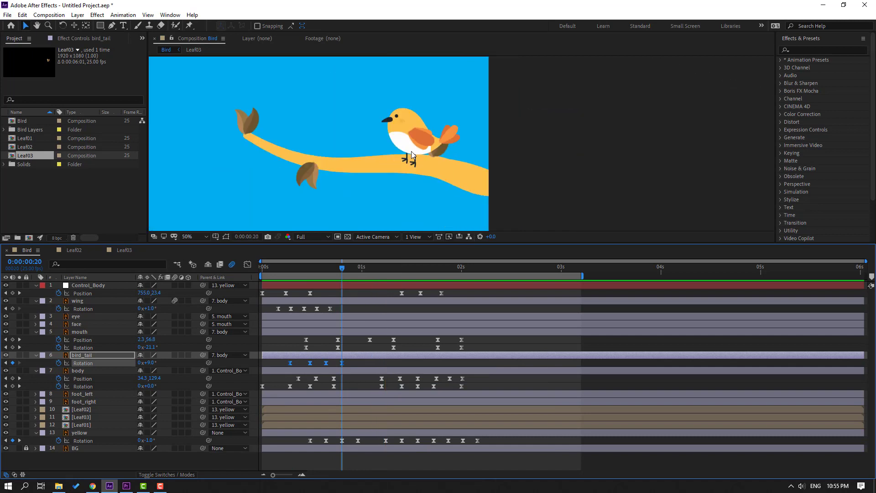
key("space")
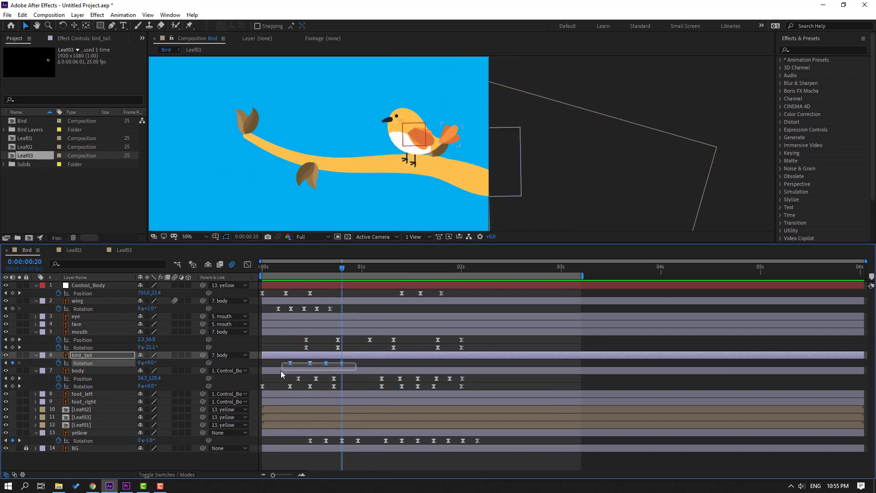
left_click_drag(341, 365, 364, 363)
key("space")
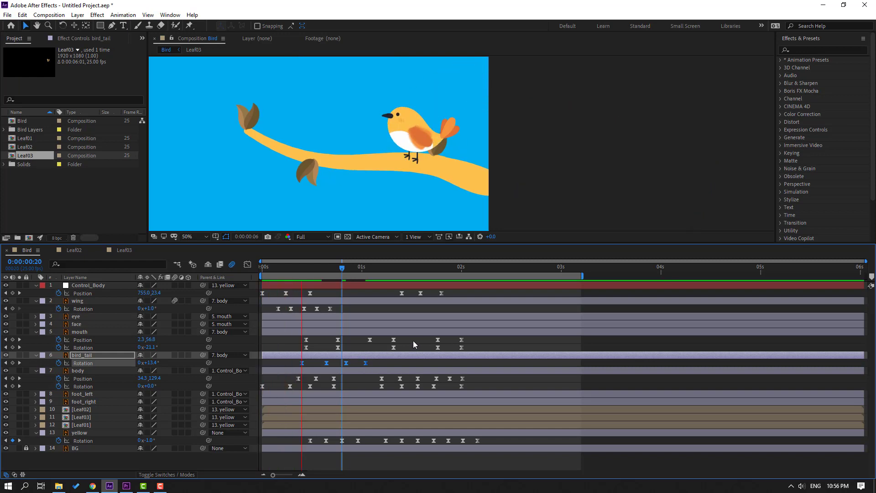
key("space")
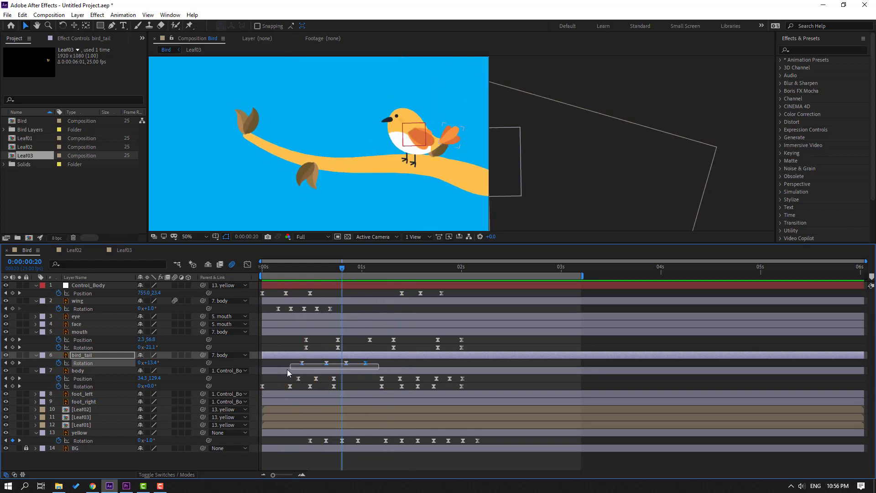
Repeat the four-keyframe tail wag later, around 1.5–2.2 seconds, and preview both flicks.
left_click_drag(287, 369, 288, 368)
left_click_drag(347, 268, 459, 276)
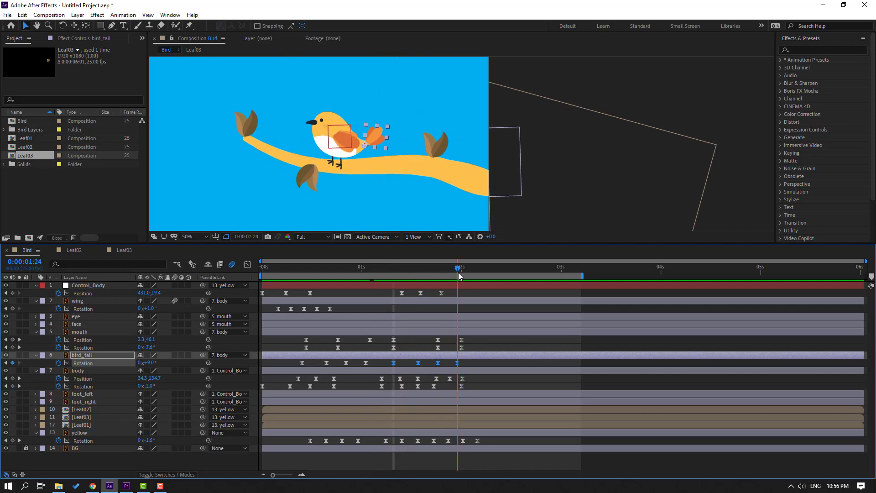
left_click_drag(398, 365, 422, 365)
key("space")
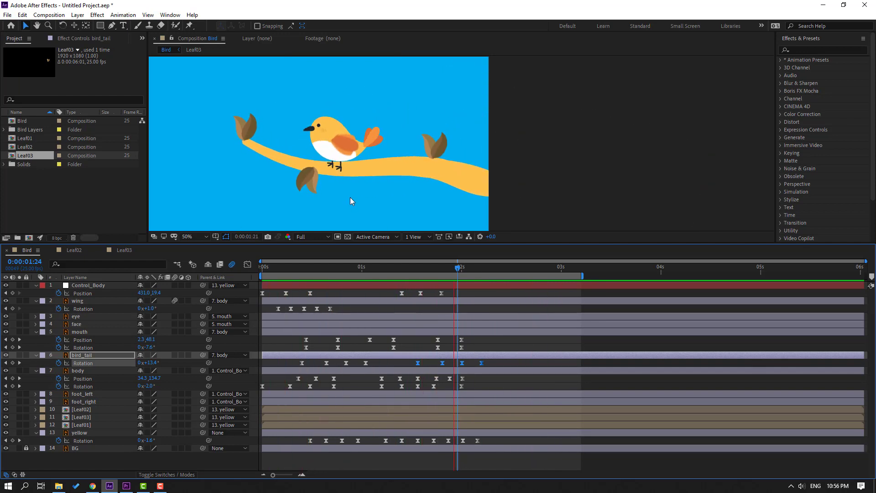
scroll(305, 204, "down", 2)
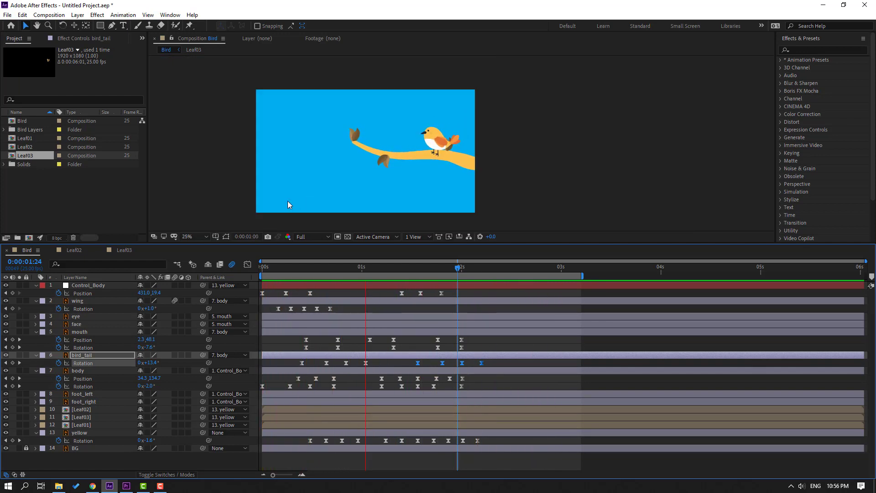
Stop playback and collapse the expanded layer properties, including bird_tail, body and yellow.
key("space")
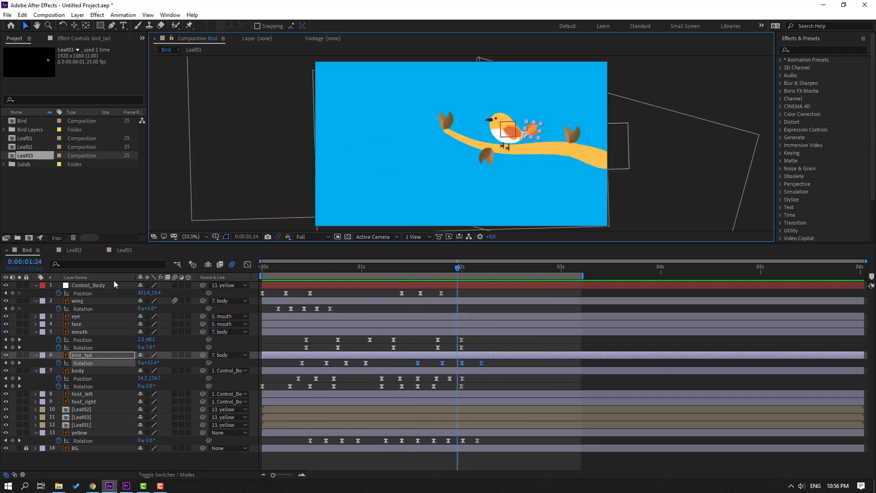
left_click(35, 300)
left_click(36, 286)
left_click(35, 317)
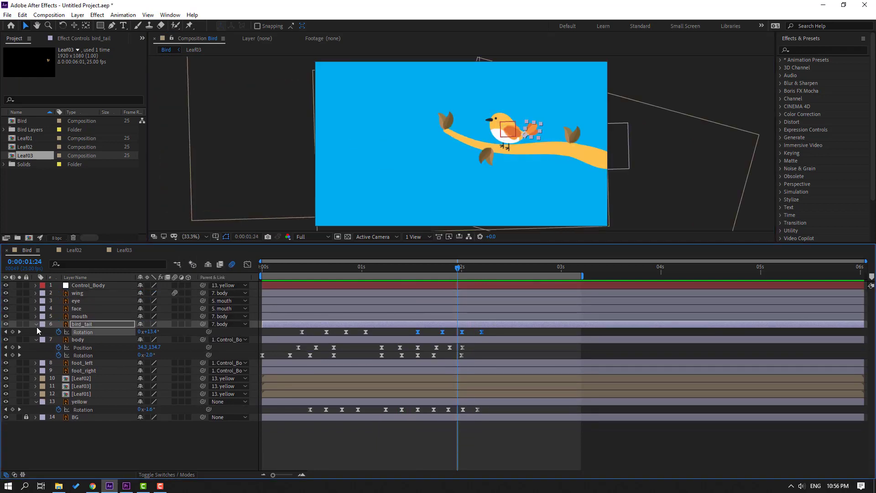
left_click(36, 325)
left_click(36, 332)
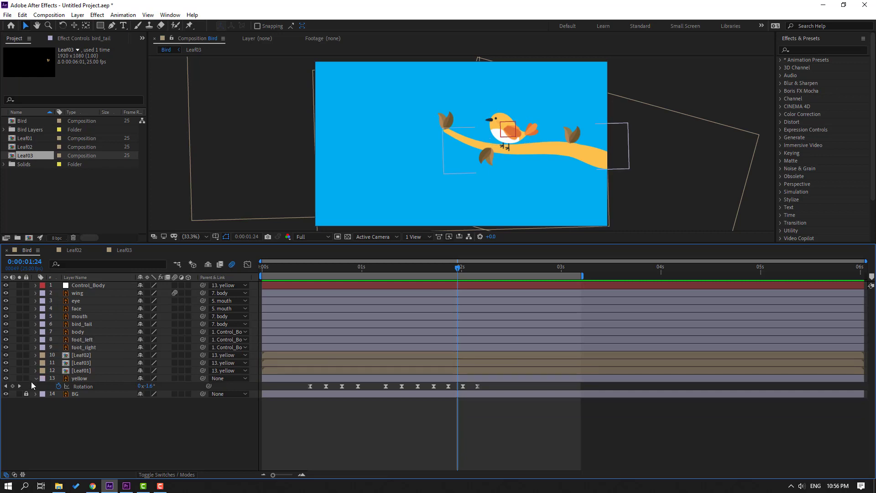
left_click(36, 379)
Enable motion blur on all layers, enlarge the composition view and play the animation.
key("ctrl+a")
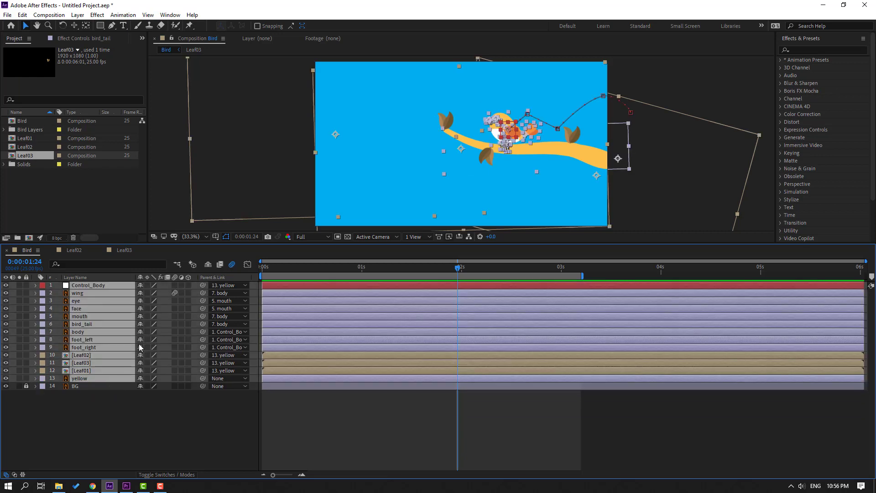
left_click(175, 286)
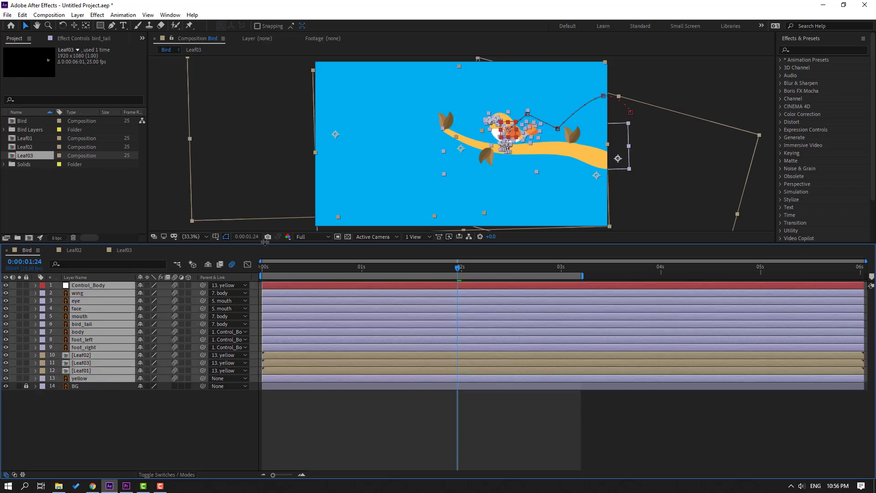
left_click_drag(262, 244, 262, 320)
key("space")
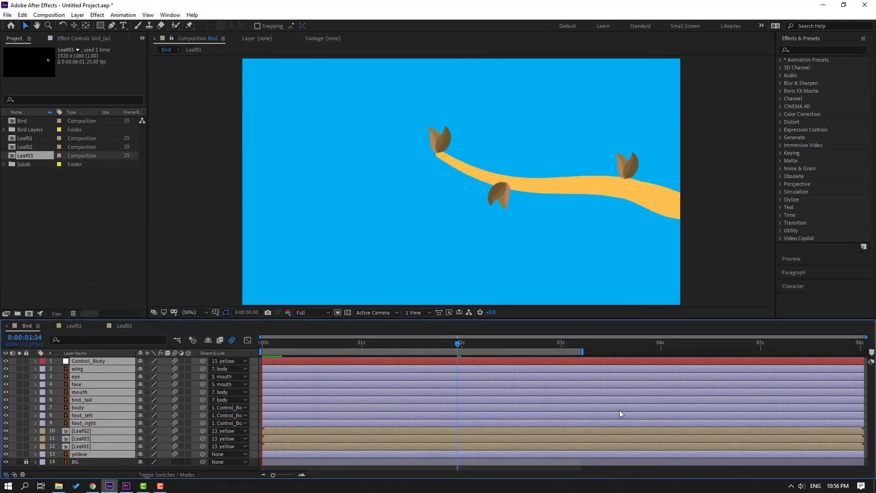